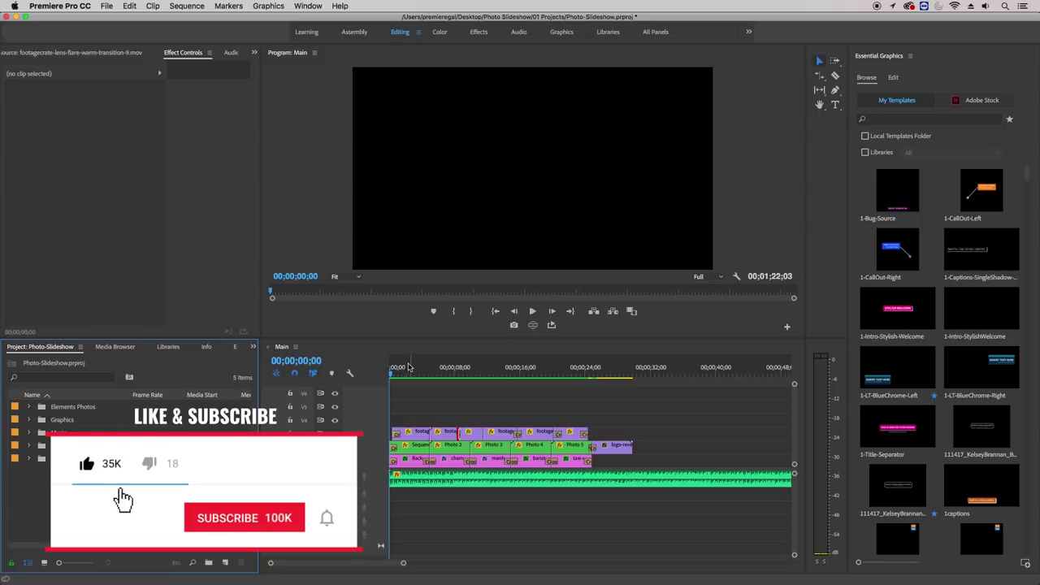
Play the finished Main slideshow from near its start and stop on the Champs at Night photo.
left_click(394, 373)
key("space")
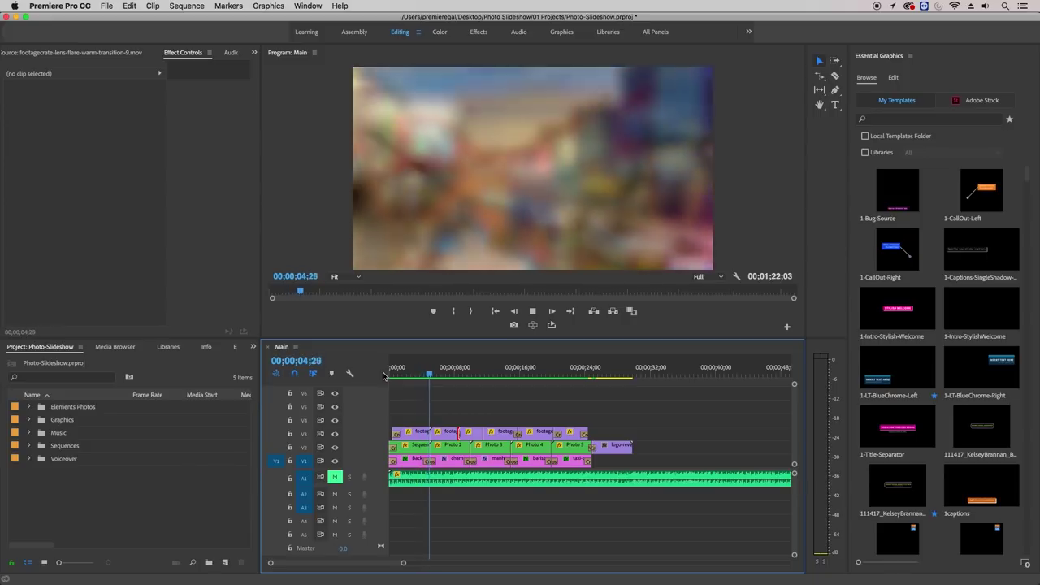
key("space")
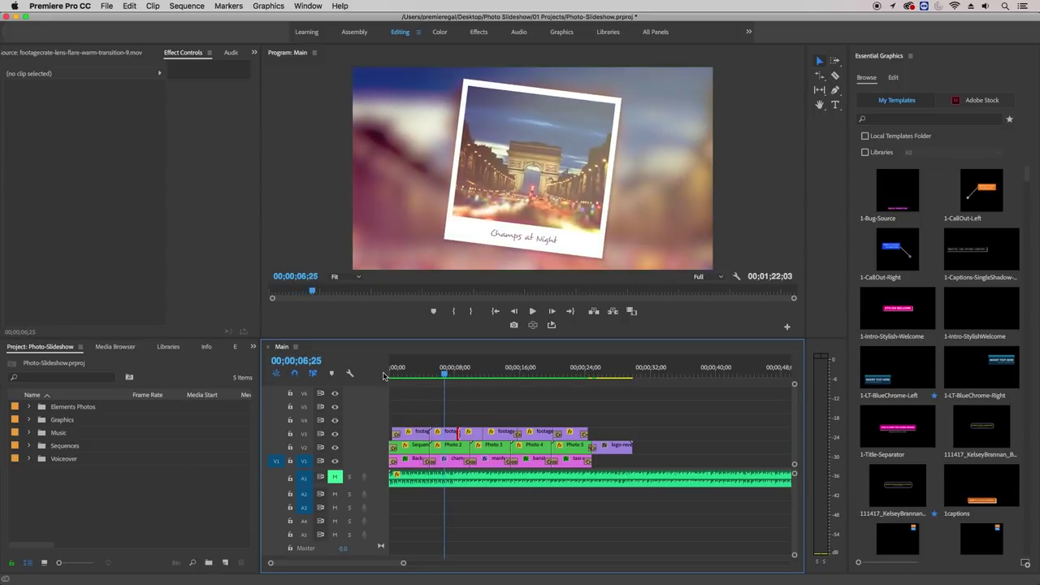
Close Main and add a new 1920×1080, 29.97 fps DSLR sequence named 'Slideshow'.
left_click(174, 498)
left_click(269, 347)
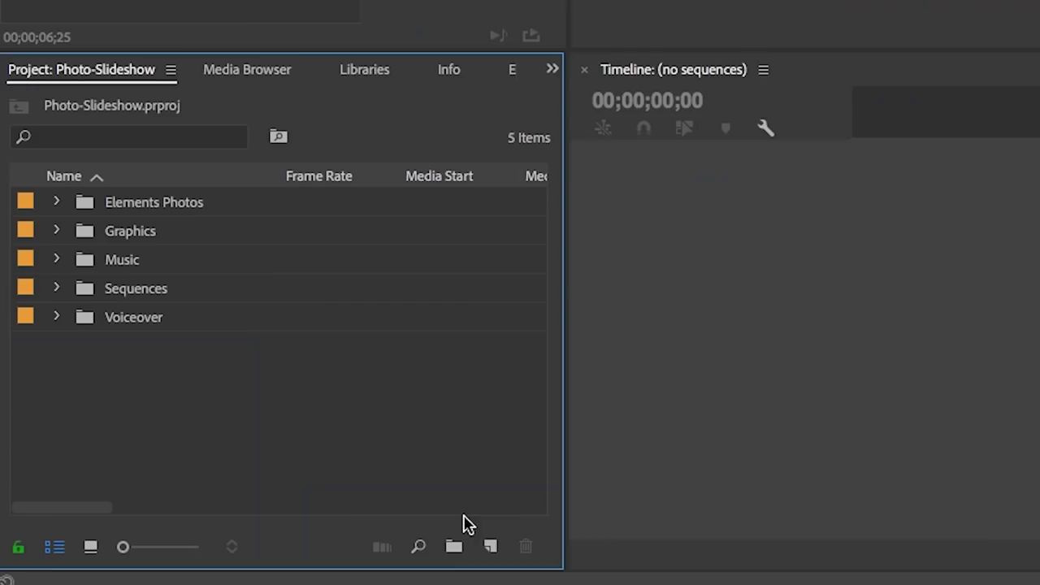
left_click(225, 562)
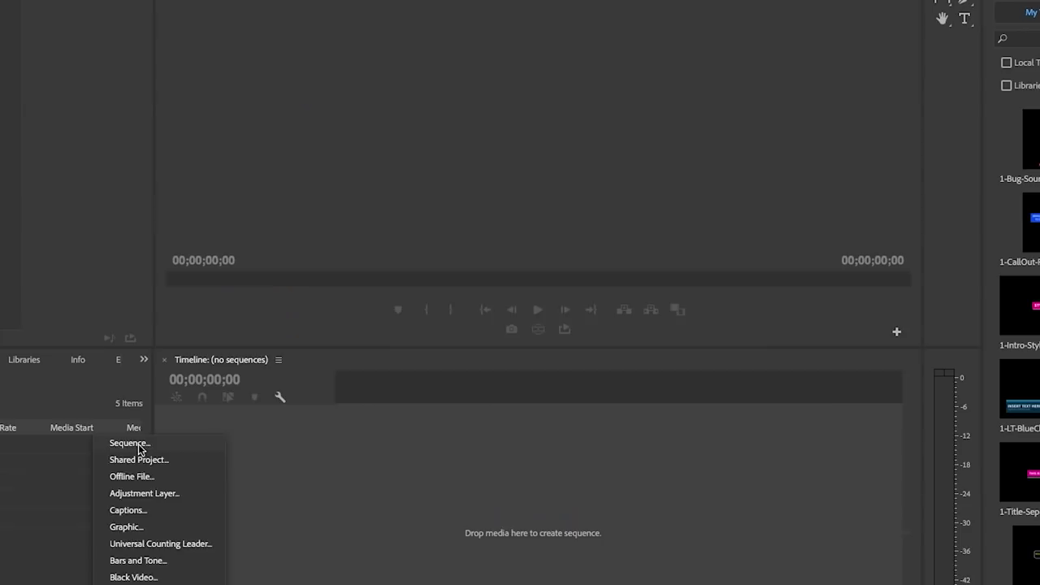
left_click(244, 406)
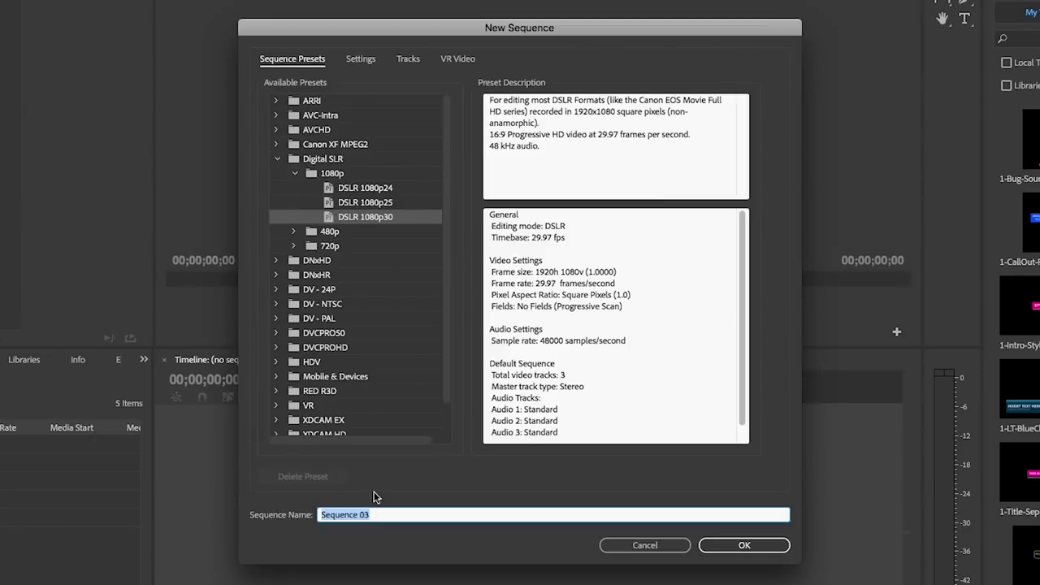
left_click(358, 58)
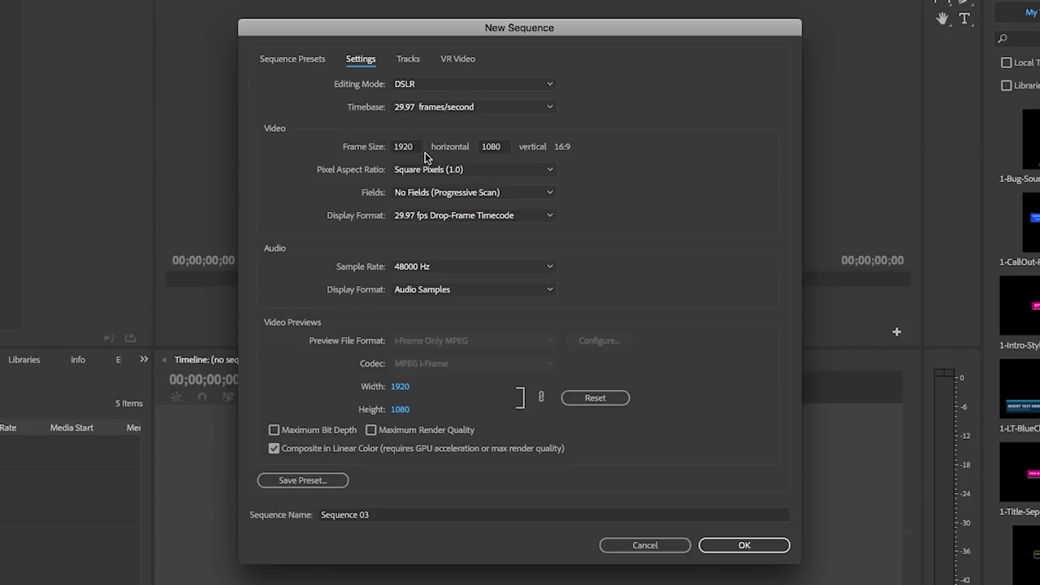
left_click(366, 516)
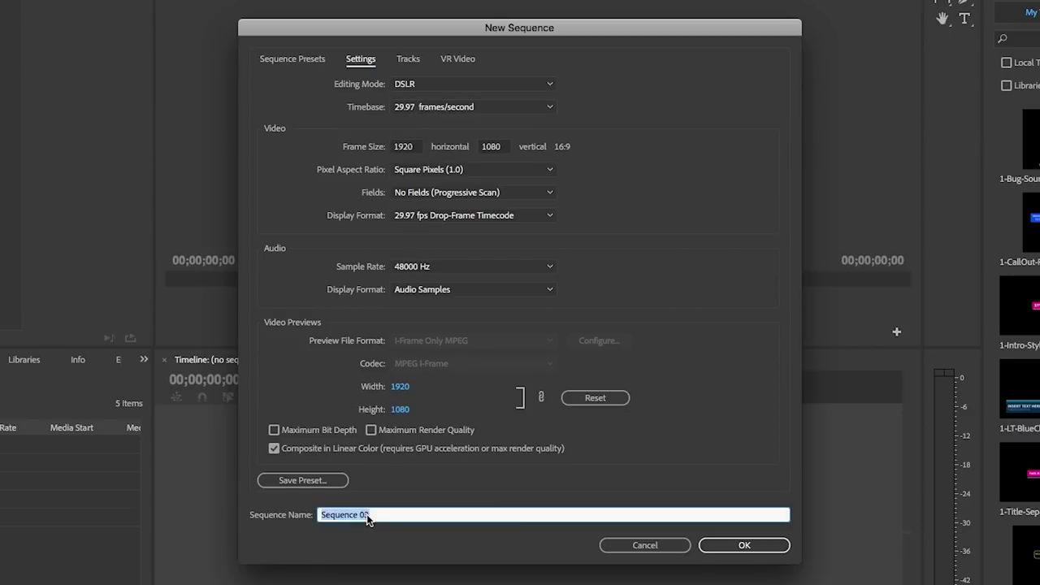
type("Slideshow")
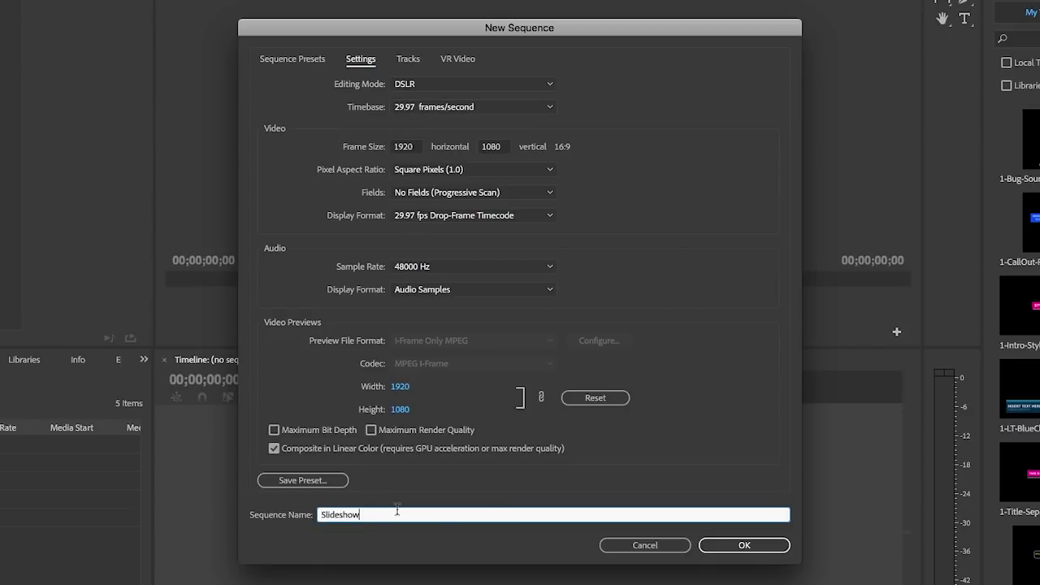
left_click(709, 541)
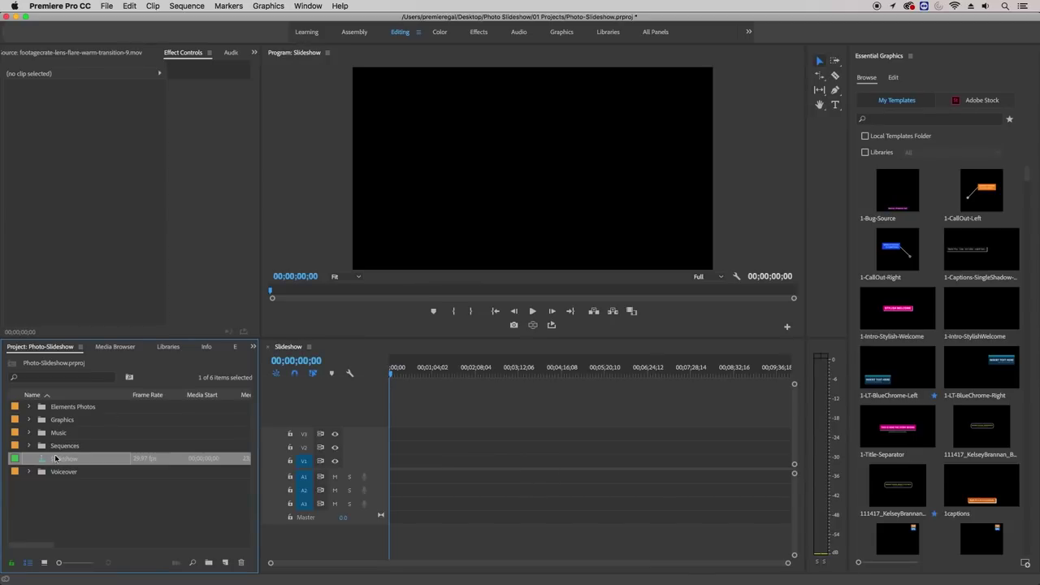
Place the Venice photo on V1 and set Position X 1054 and Scale 68.
left_click(30, 406)
left_click_drag(57, 419, 392, 473)
left_click_drag(272, 564, 467, 563)
left_click(420, 369)
left_click(427, 459)
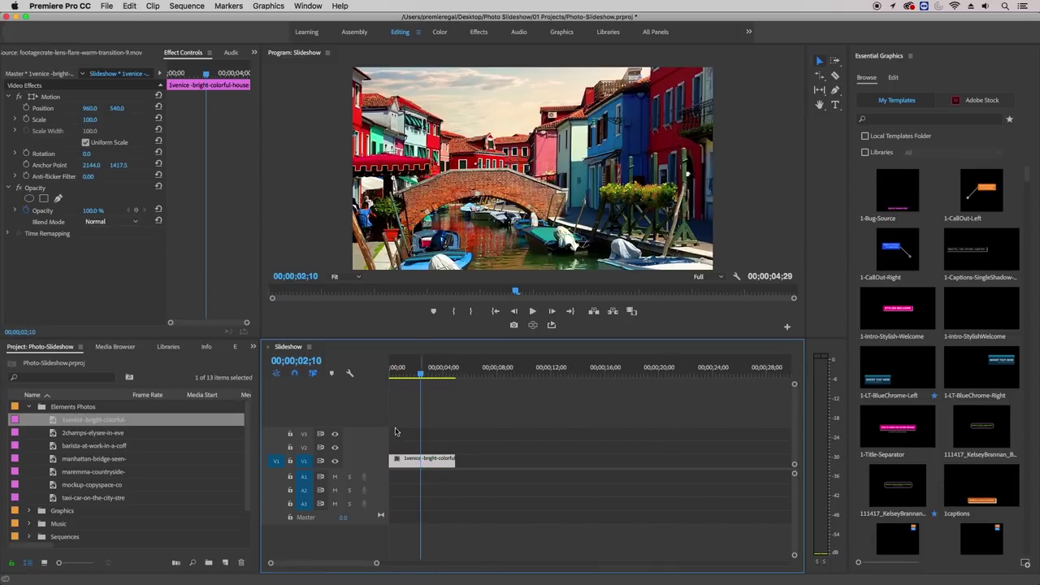
left_click_drag(87, 111, 62, 120)
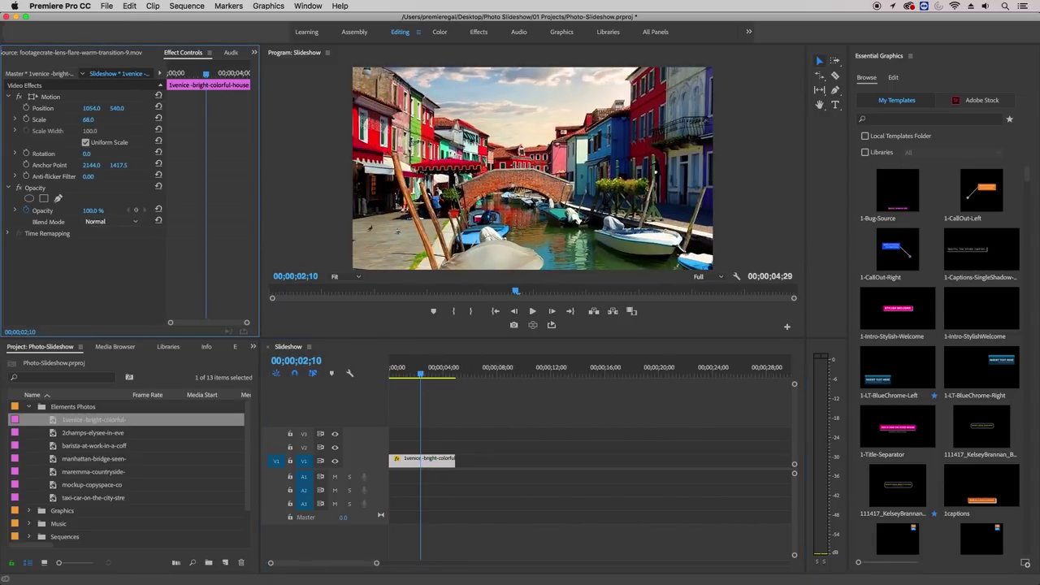
Apply Gaussian Blur to the Venice clip with a Blurriness of 150.
left_click(236, 349)
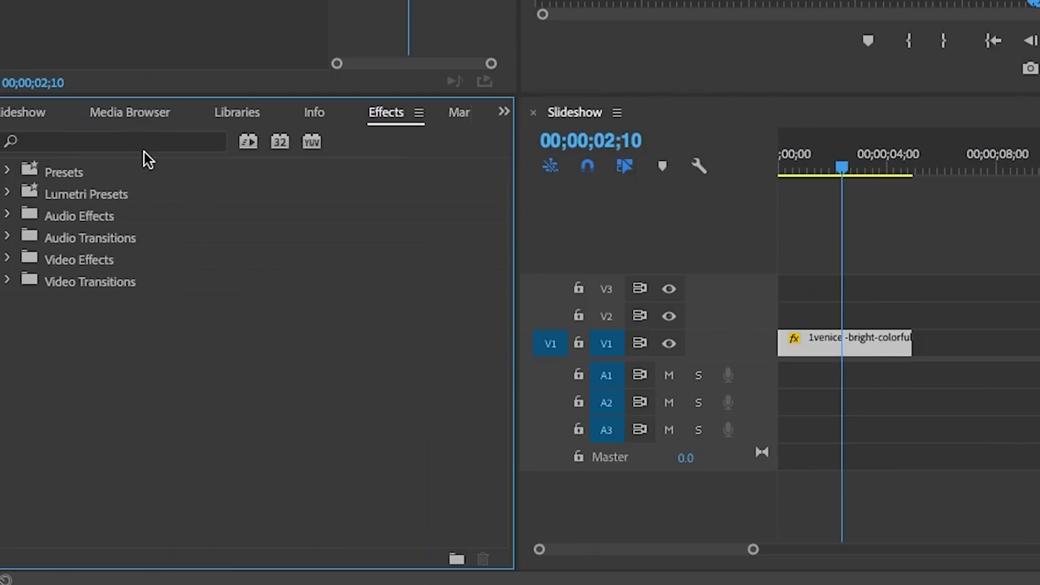
left_click(145, 146)
type("gauss")
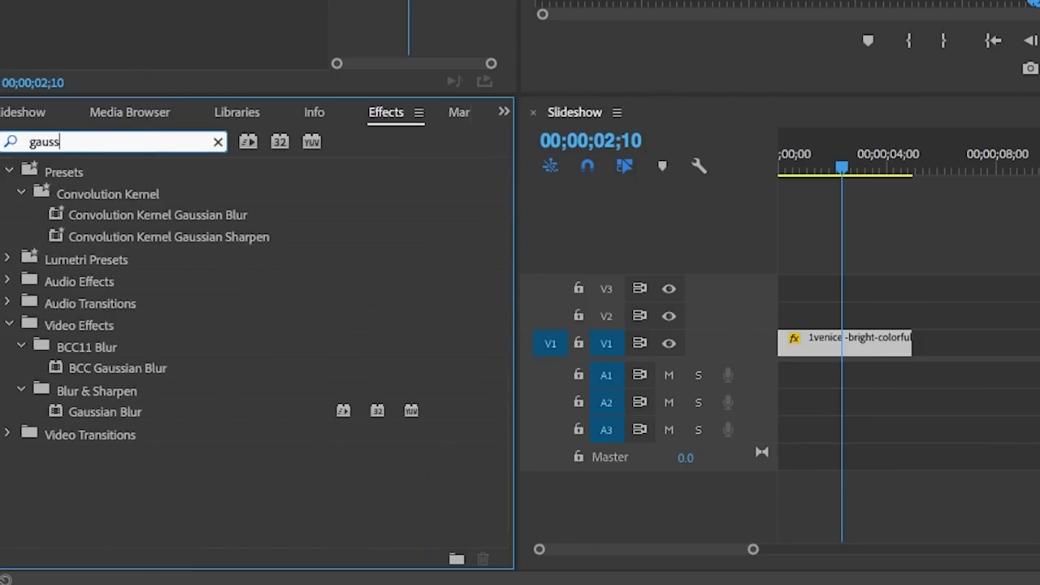
left_click(105, 412)
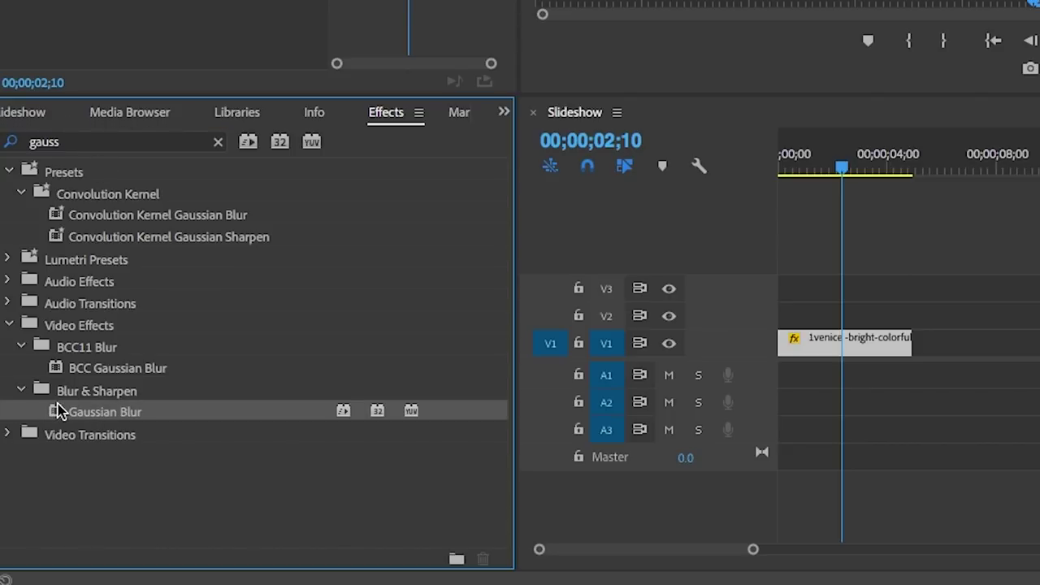
double_click(58, 410)
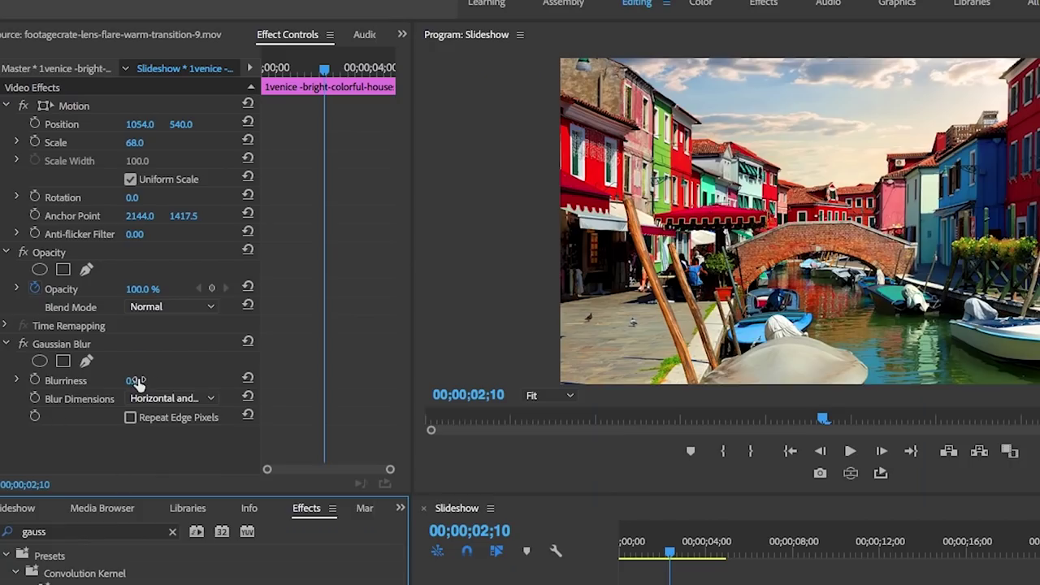
left_click_drag(137, 383, 136, 383)
left_click(136, 382)
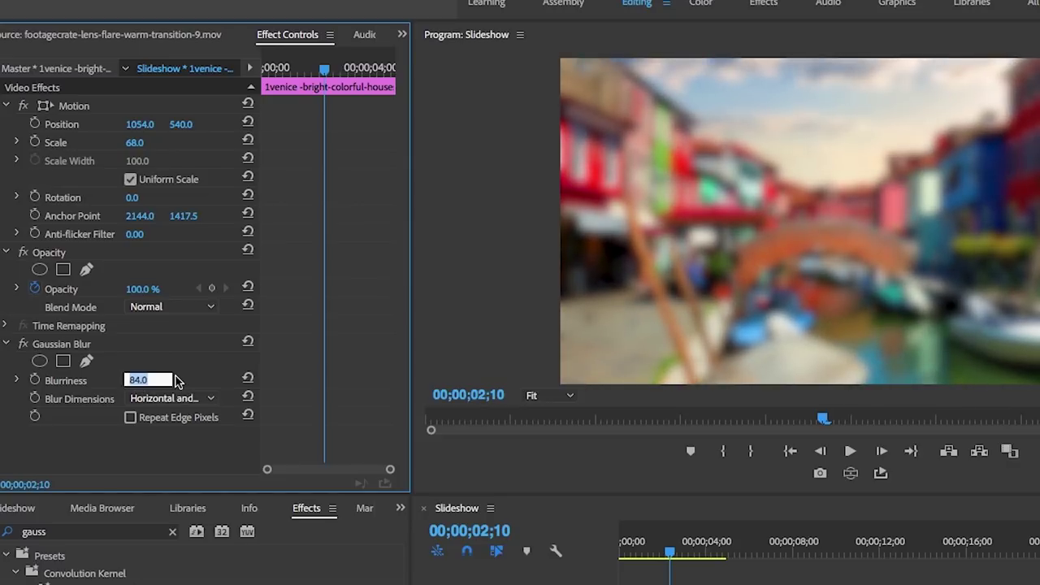
type("150")
key("Return")
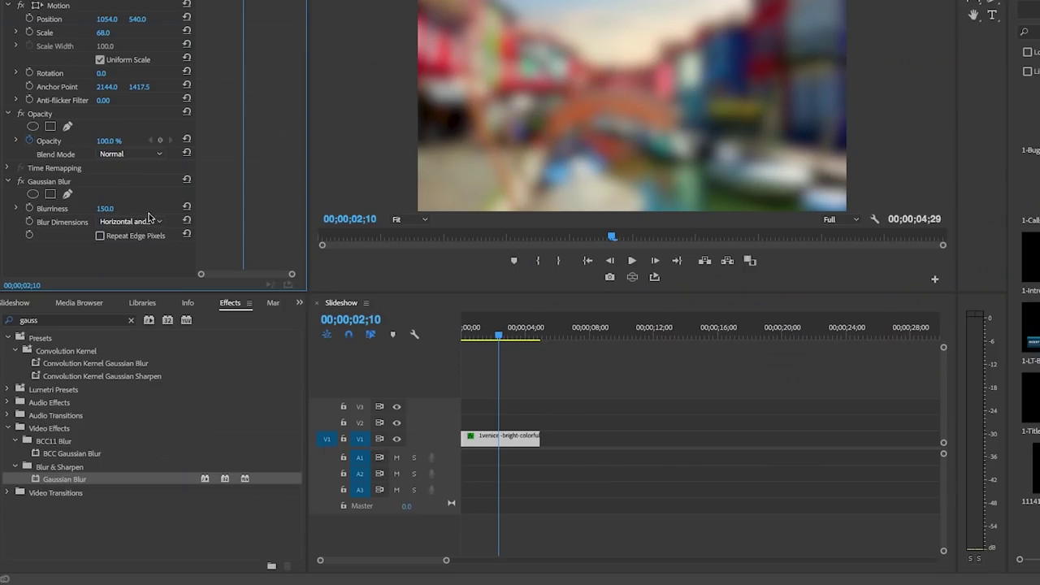
left_click(298, 302)
left_click(317, 324)
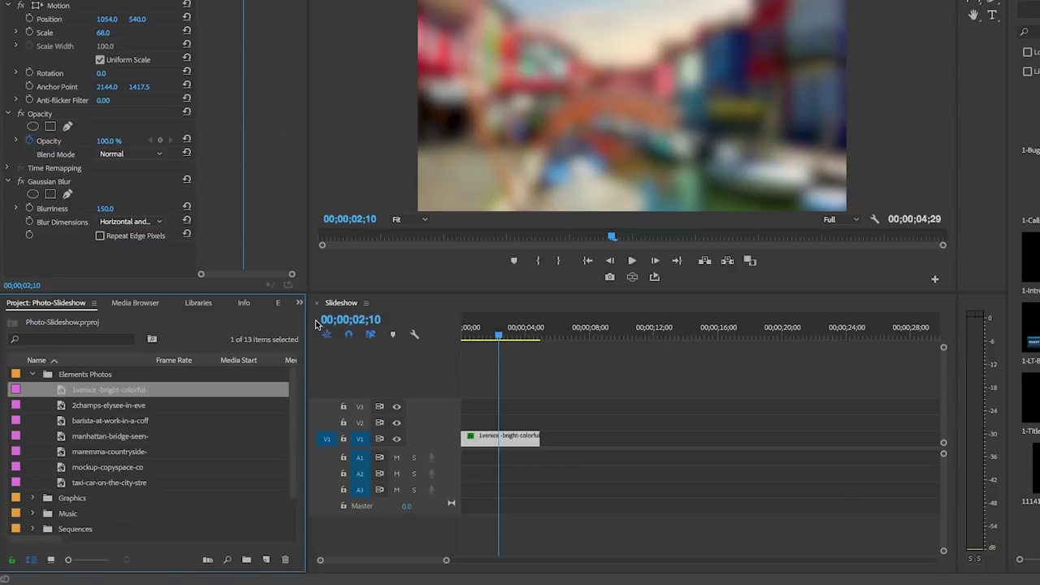
Create a new sequence named 'Photo 1'.
left_click(31, 374)
right_click(78, 488)
mouse_move(128, 515)
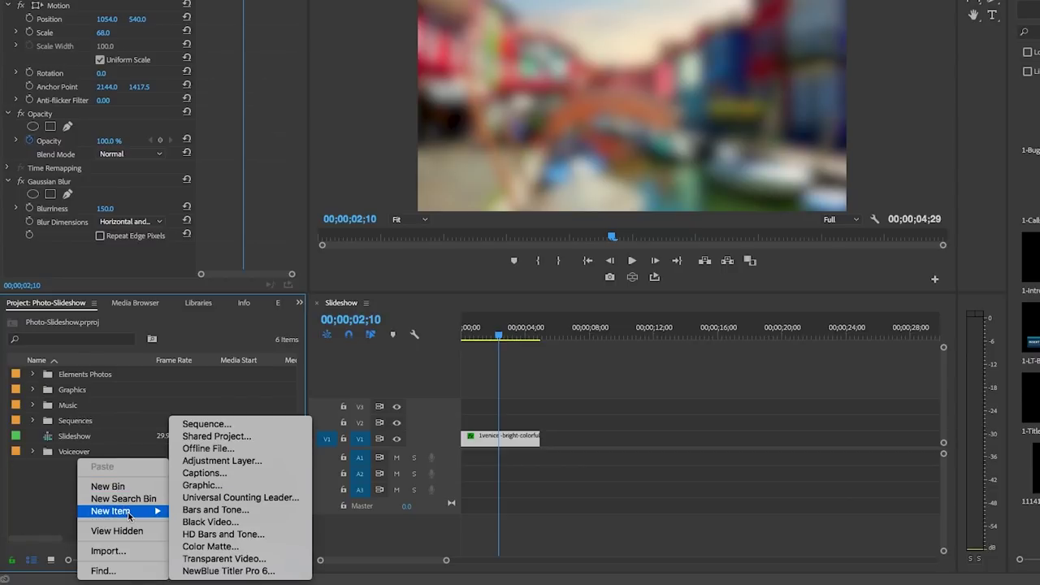
left_click(207, 423)
type("Photo 1")
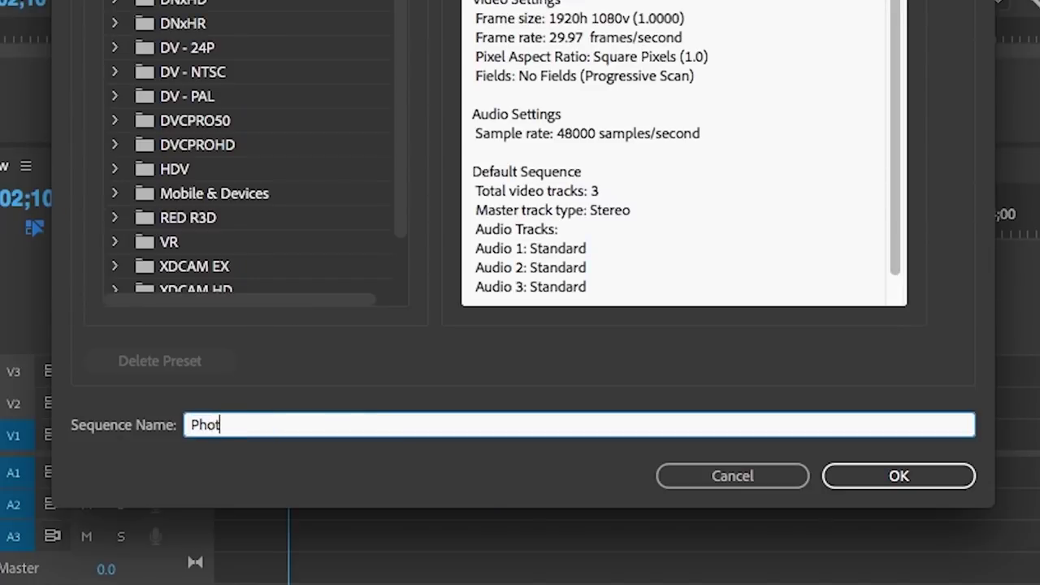
left_click(928, 475)
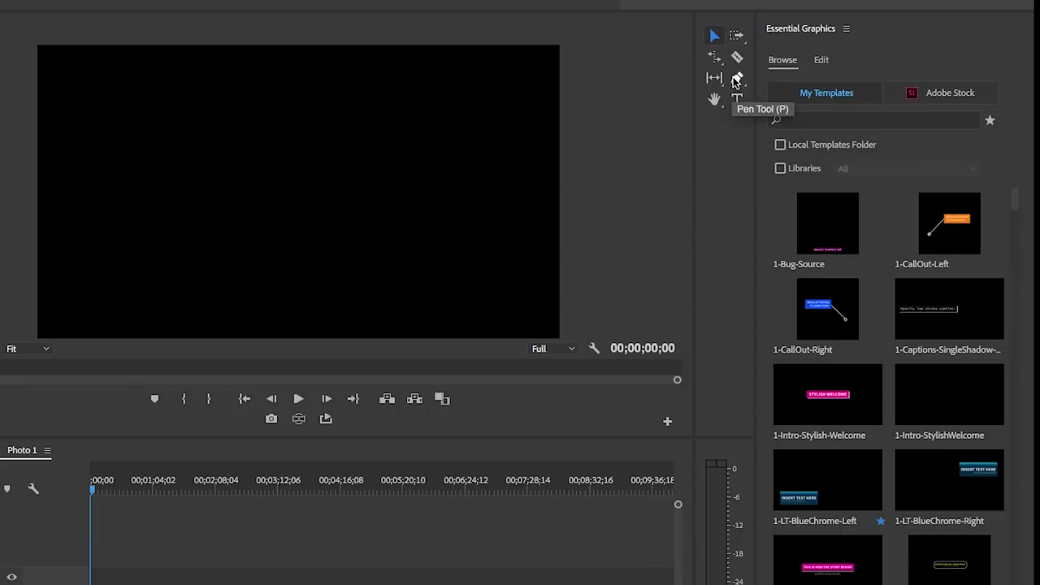
Draw a rectangle centred in the frame and give it a white fill.
left_click(736, 78)
left_click(780, 93)
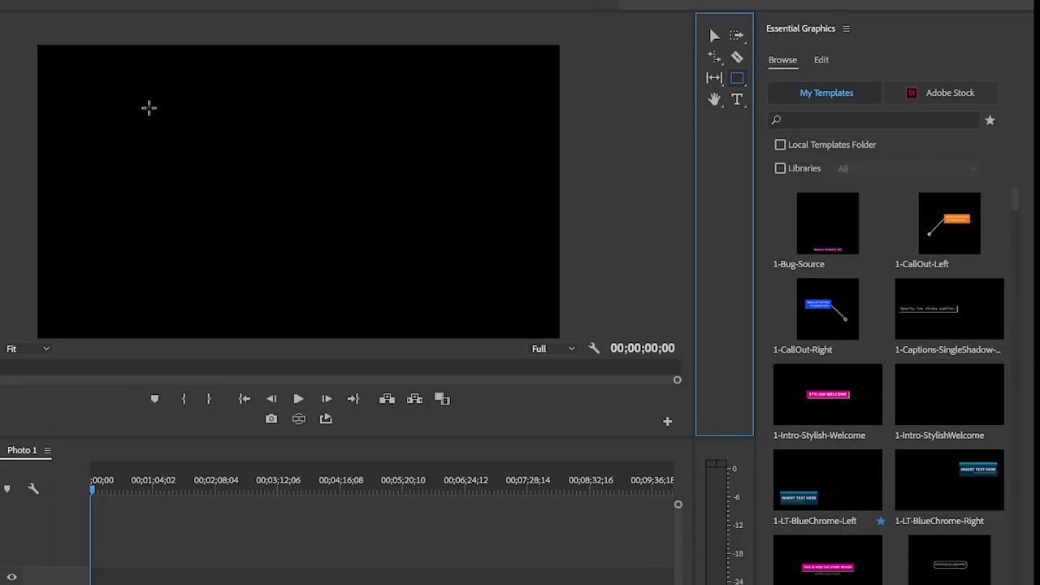
left_click_drag(158, 71, 410, 310)
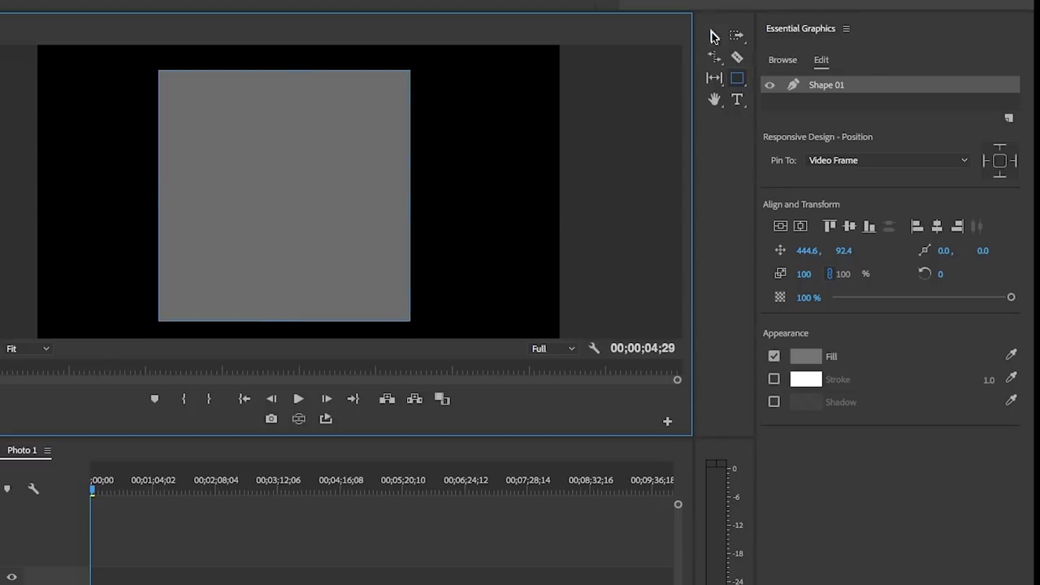
left_click(709, 35)
left_click(800, 226)
left_click(780, 225)
left_click(806, 356)
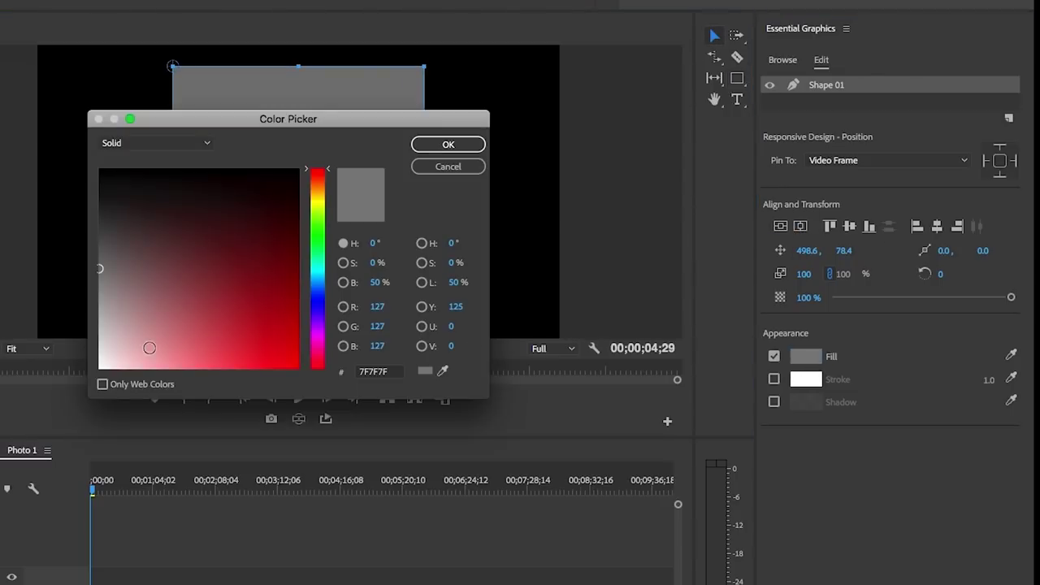
left_click_drag(149, 348, 100, 169)
left_click(447, 144)
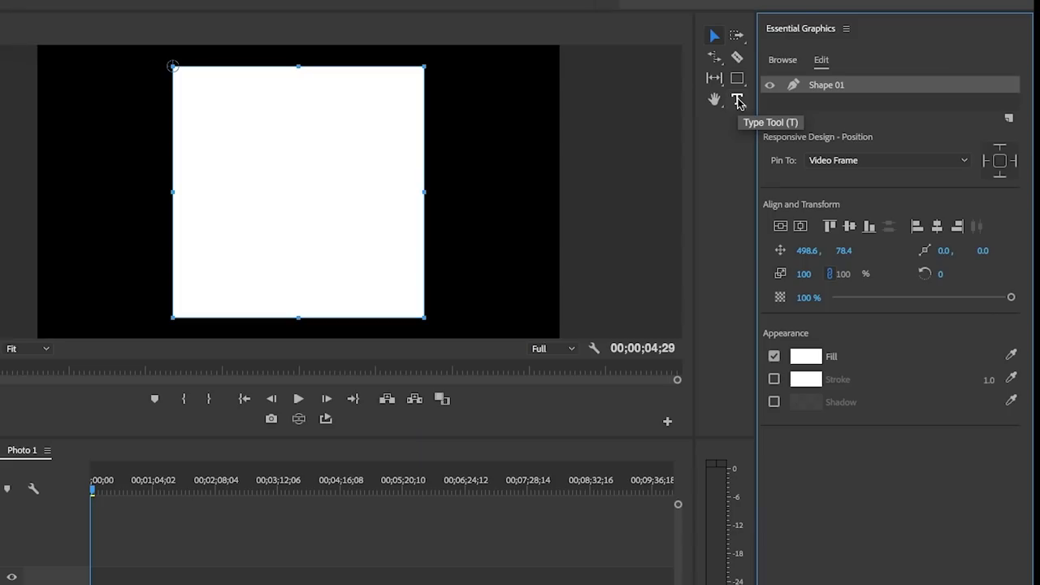
Add a text layer set in the Desyrel font with black fill.
left_click(822, 216)
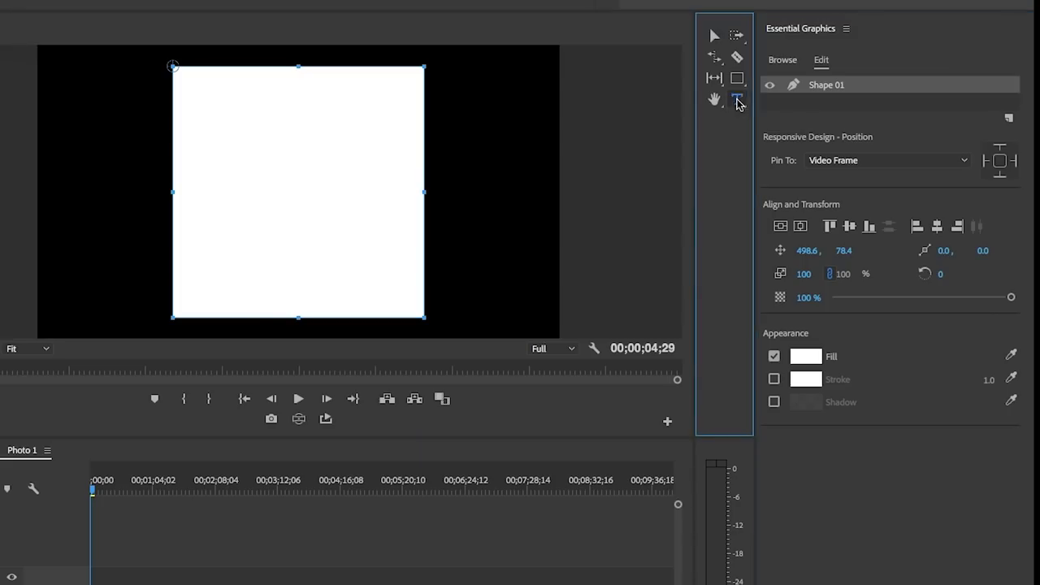
left_click(243, 303)
left_click(794, 421)
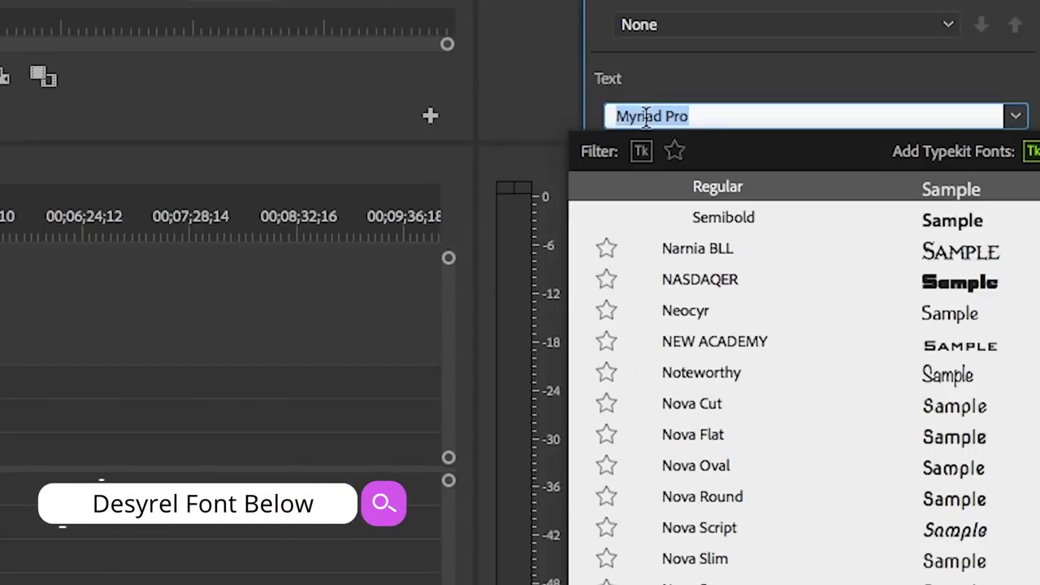
type("Des")
left_click(687, 188)
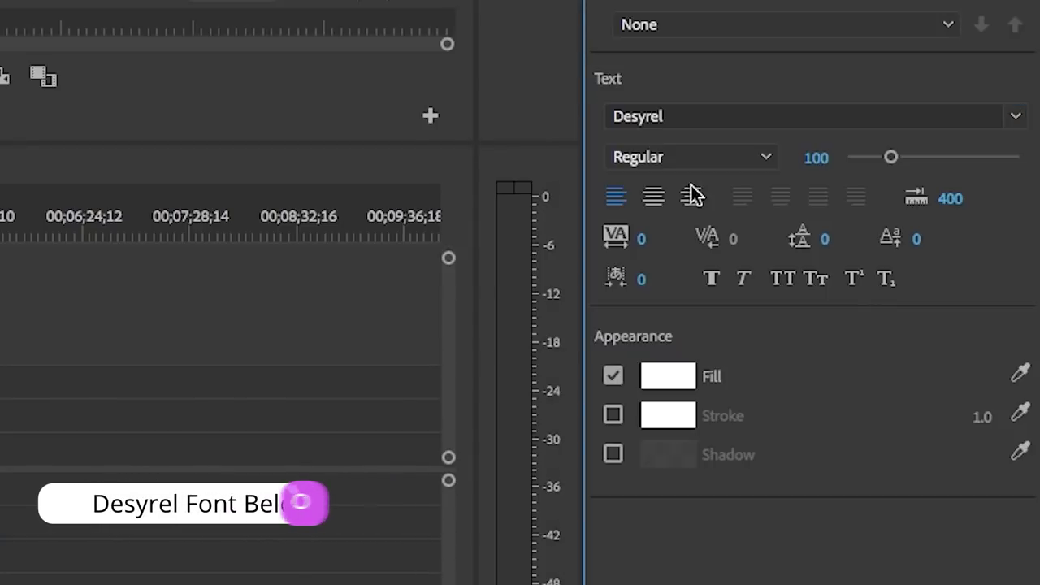
left_click(682, 367)
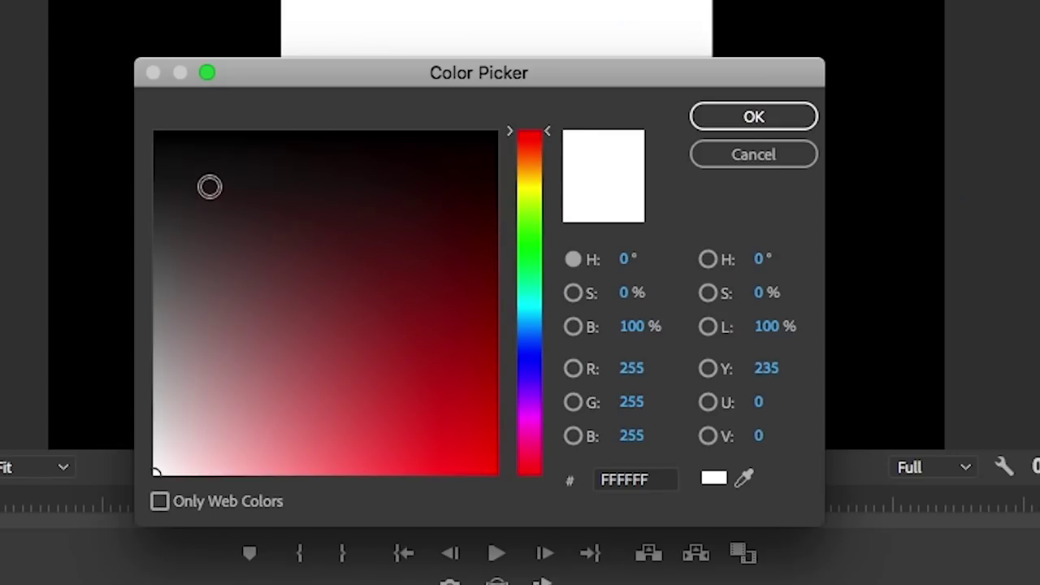
left_click_drag(209, 187, 154, 132)
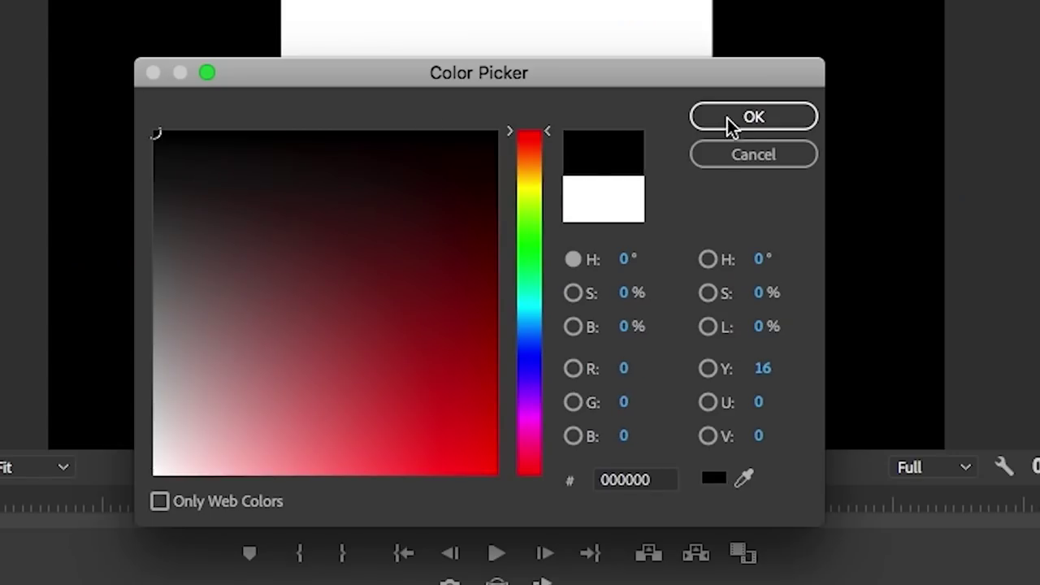
Type 'Photo Caption 1' near the frame's bottom and shrink it to size 69.
left_click(731, 123)
type("Photo Caption")
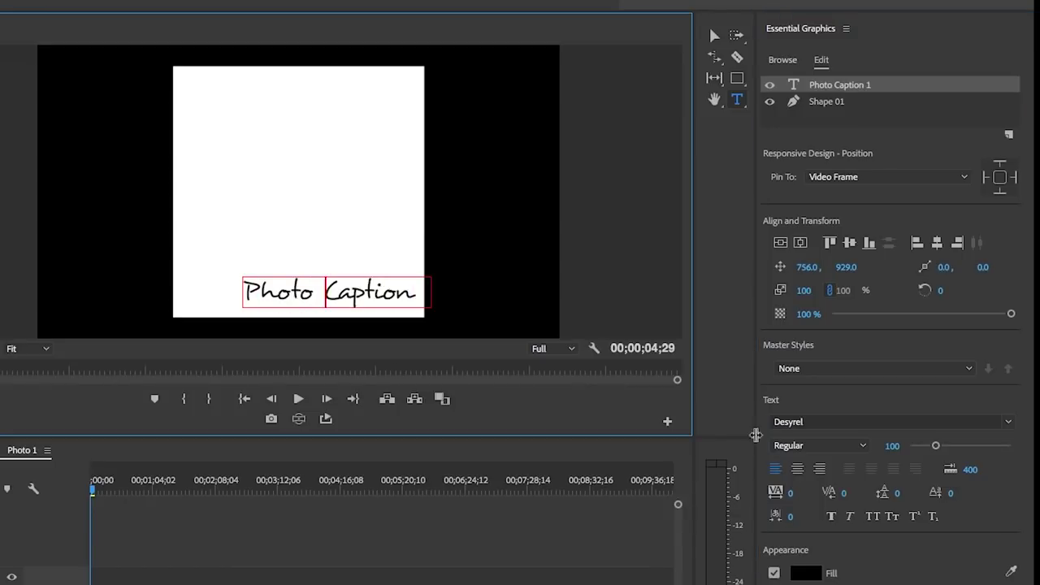
key("ctrl+a")
left_click_drag(934, 445, 926, 449)
key("Escape")
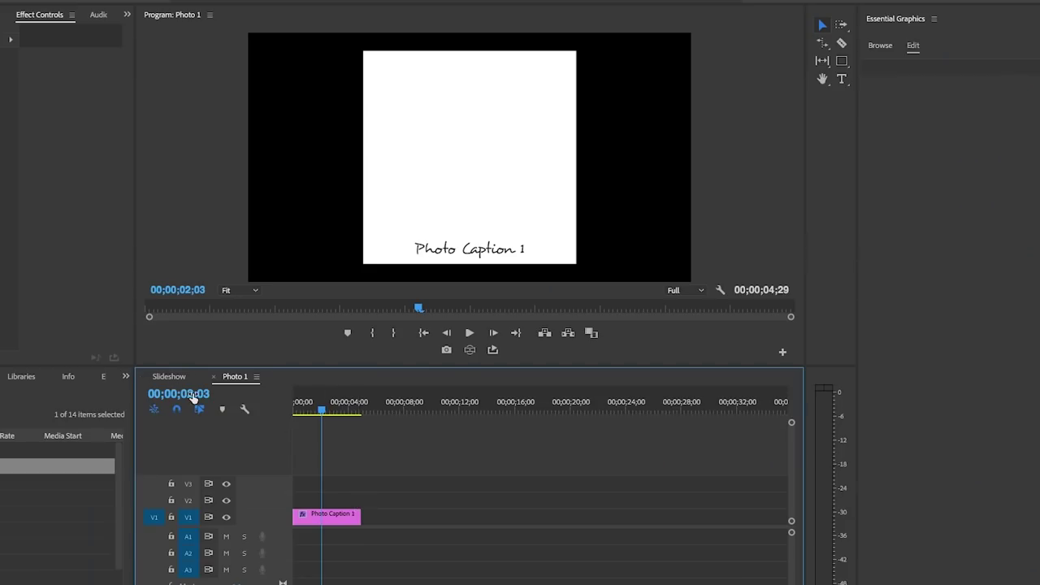
Extend the Photo Caption 1 clip to end at 00;00;06;00.
left_click(192, 395)
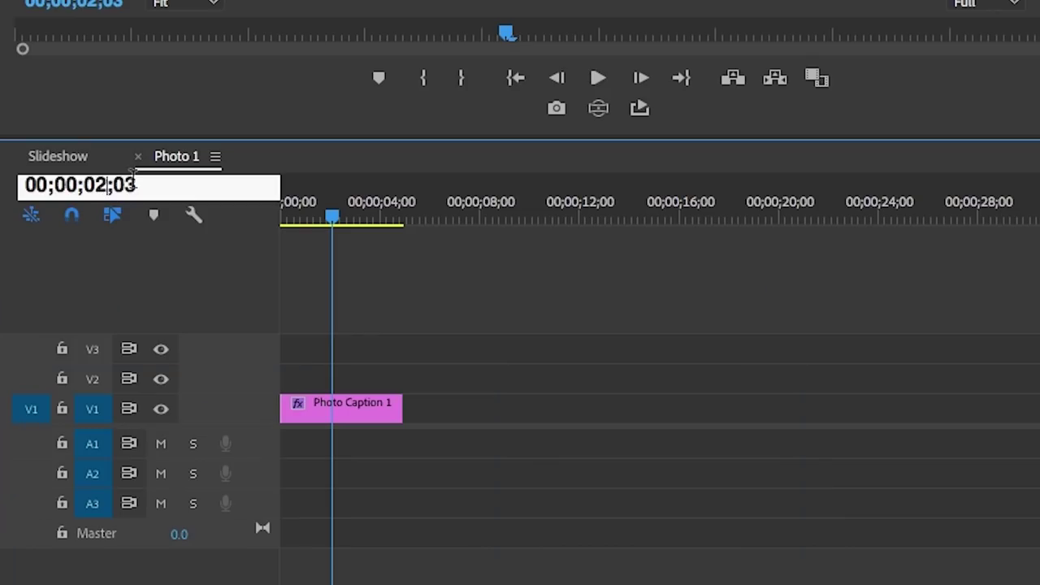
key("BackSpace")
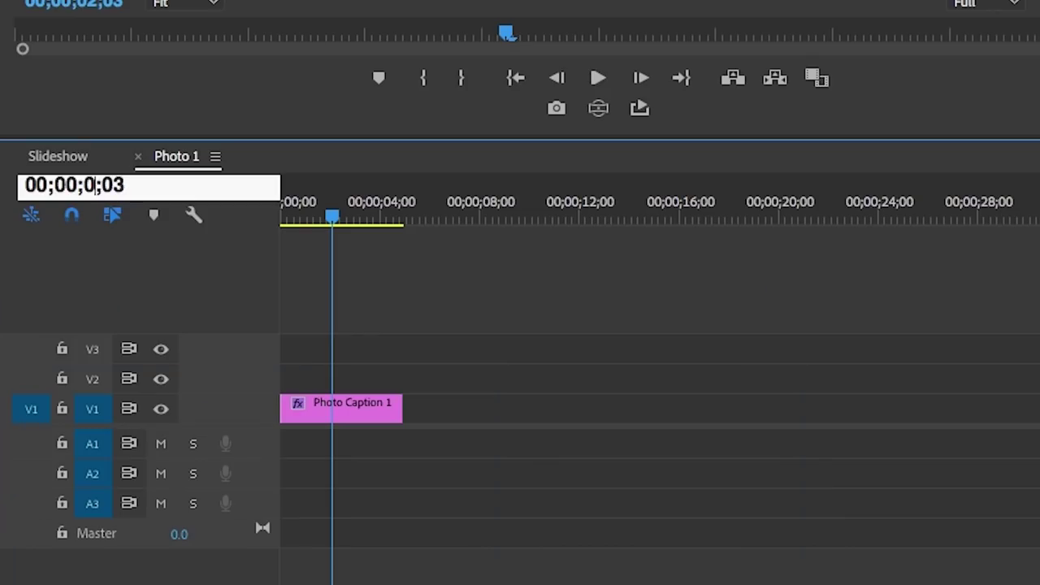
type("6")
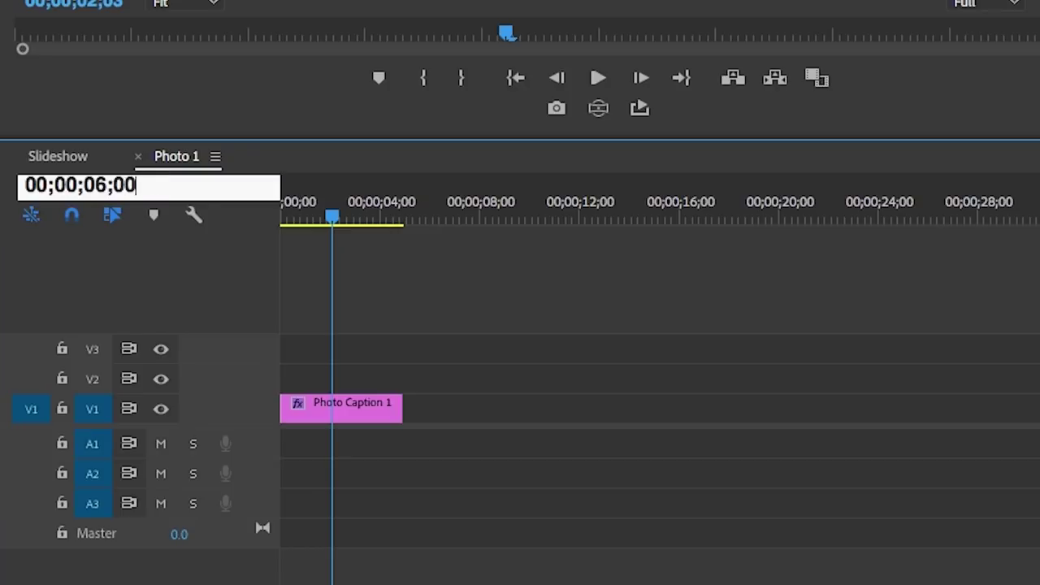
key("Return")
left_click_drag(400, 404, 416, 406)
mouse_move(429, 217)
left_mouse_down()
mouse_move(230, 221)
mouse_move(424, 222)
left_mouse_up()
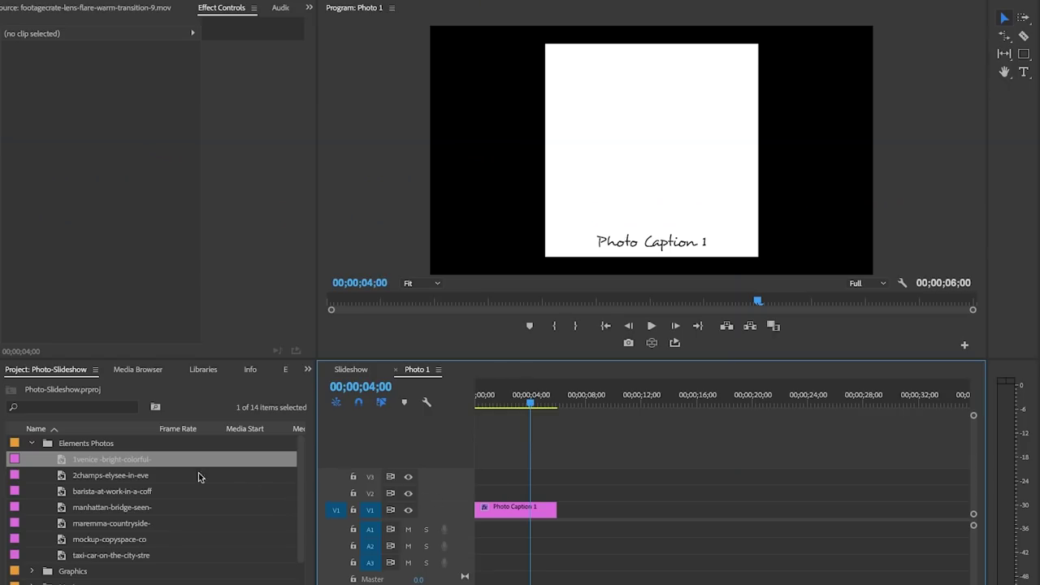
Stack the Venice photo on V2 above the caption, trimmed to the same 6-second end.
left_click_drag(58, 461, 549, 498)
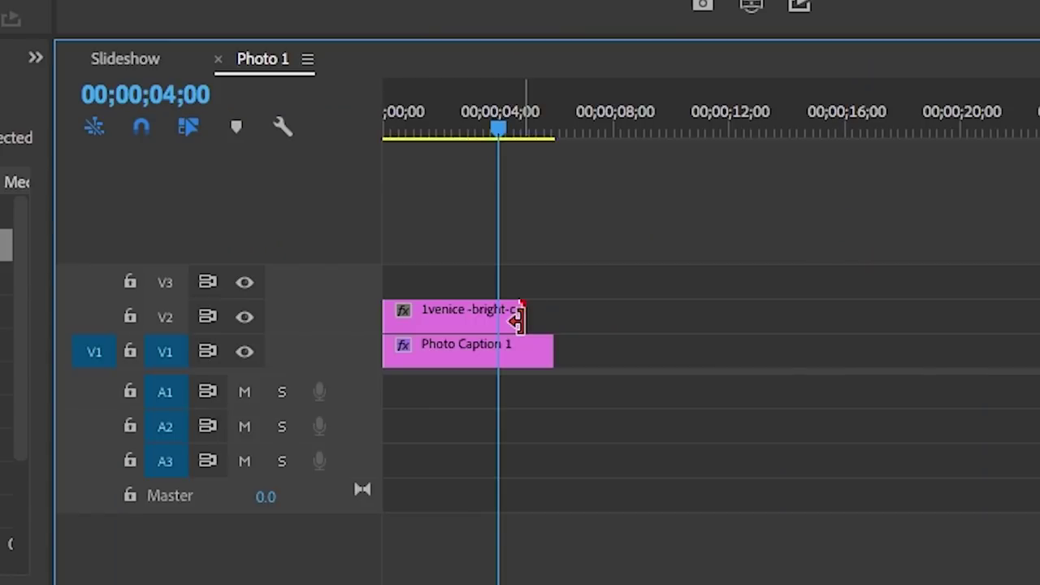
left_click_drag(537, 493, 553, 493)
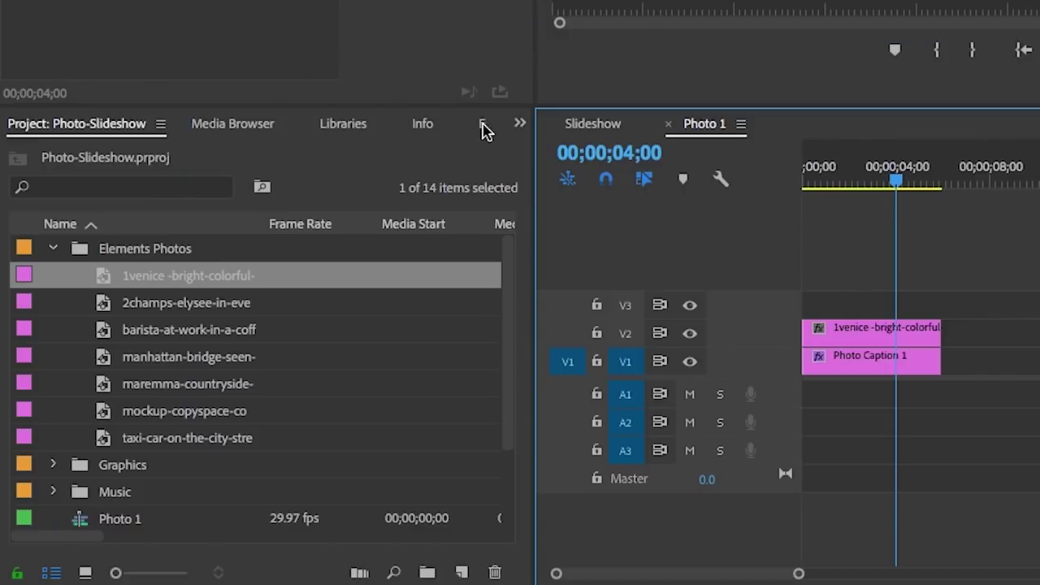
key("shift+7")
Apply Crop to the Venice clip and set Scale 29 and Position Y 462.
left_click(232, 151)
type("crop")
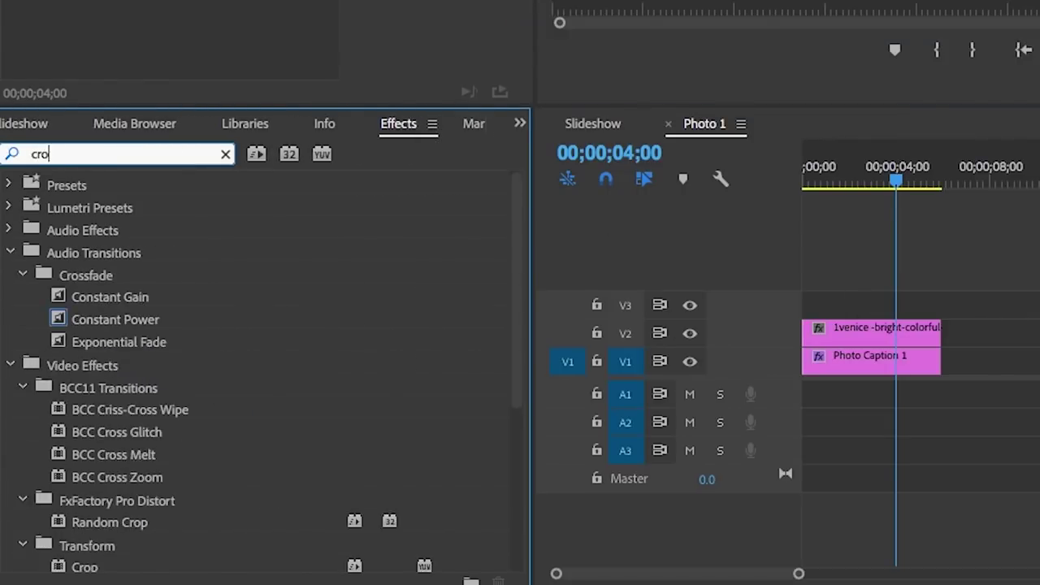
left_click(70, 368)
left_click_drag(69, 368, 878, 333)
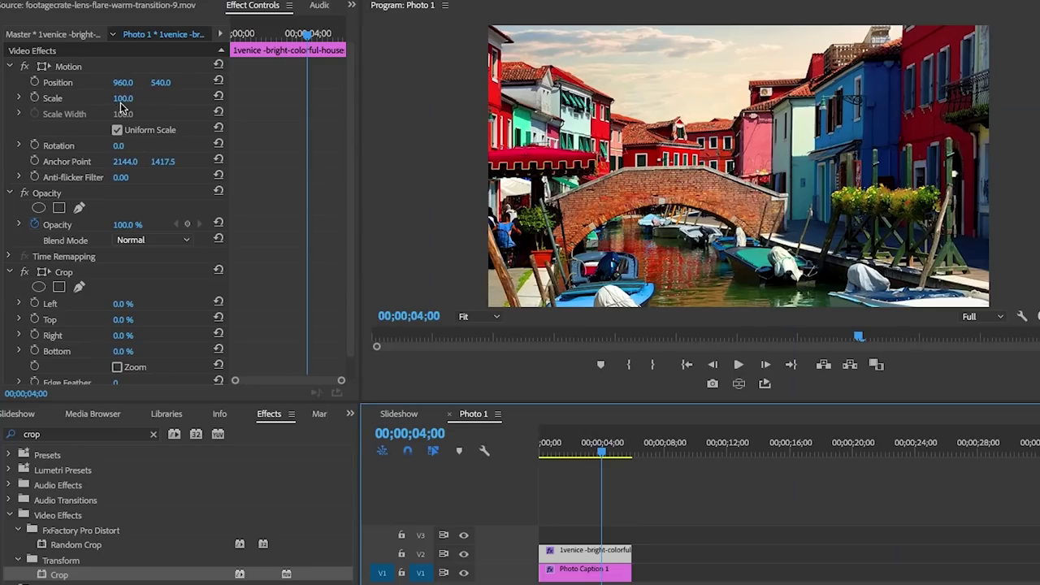
left_click_drag(122, 98, 62, 98)
left_click_drag(160, 82, 130, 82)
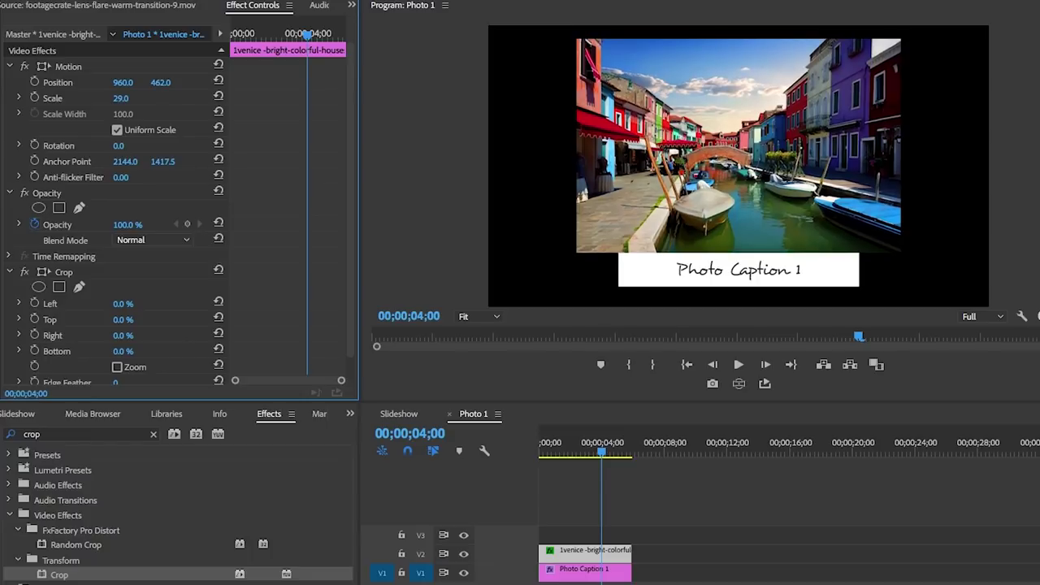
Crop the Venice photo: Left 15%, Top 6.5%, Right 14.75%.
scroll(188, 93, "down", 1)
left_click_drag(122, 281, 234, 274)
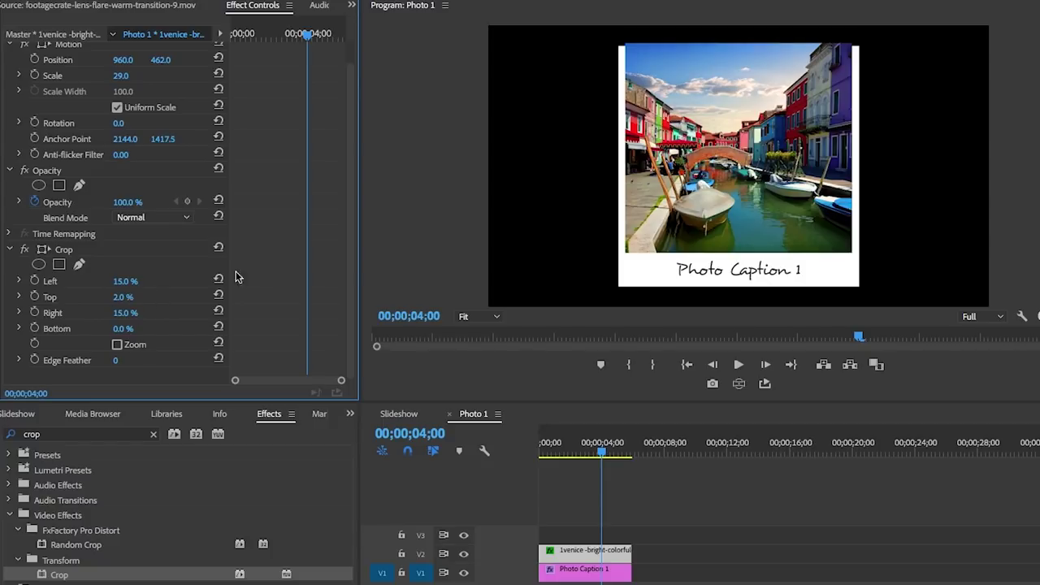
left_click(124, 297)
type("6.5")
key("Return")
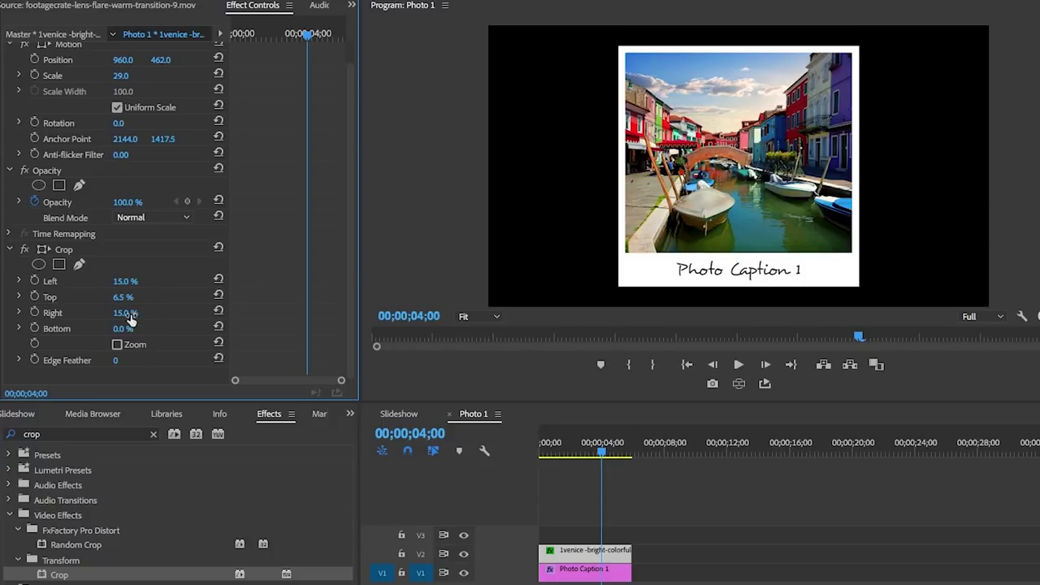
left_click_drag(128, 317, 125, 316)
left_click(125, 313)
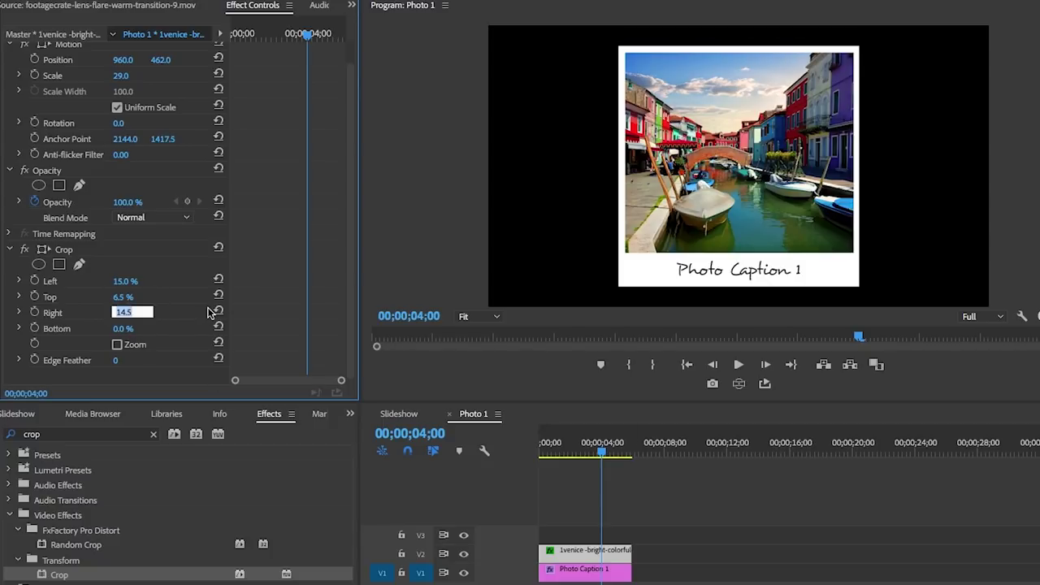
type("14.75")
key("Return")
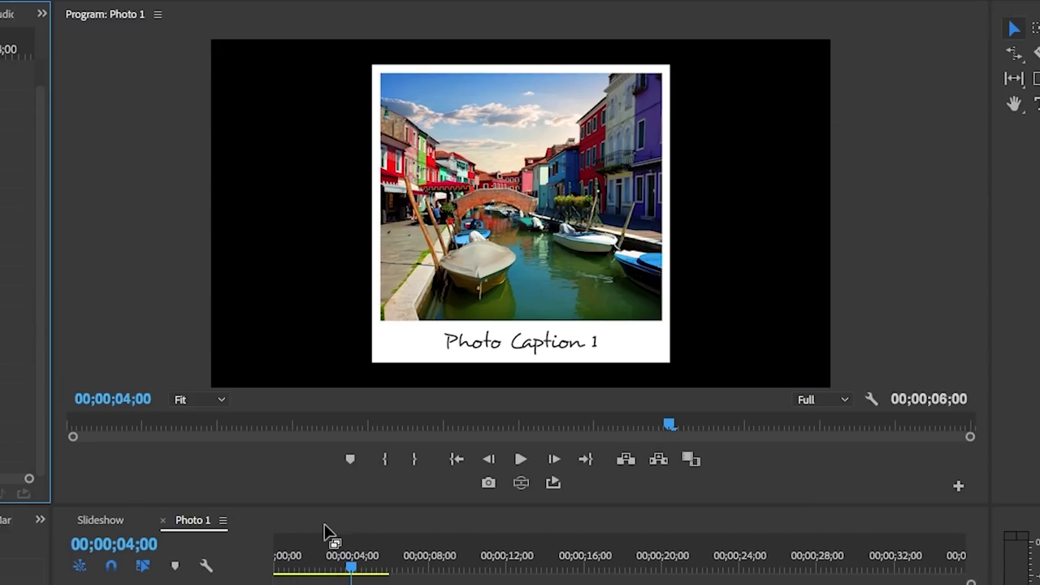
left_click(322, 122)
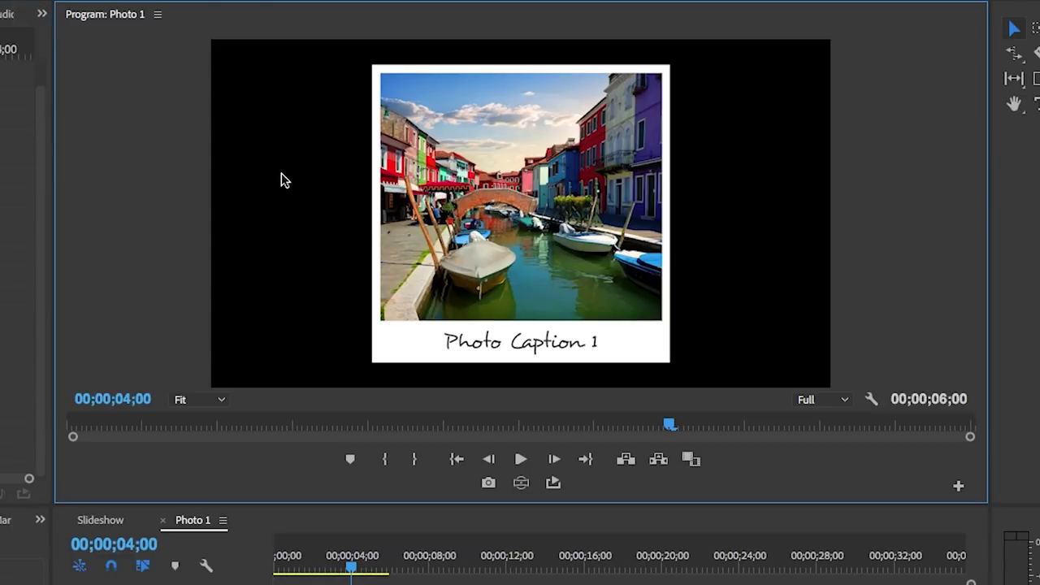
Turn on the Program monitor's Transparency Grid and apply Radial Shadow to Photo Caption 1.
left_click(871, 400)
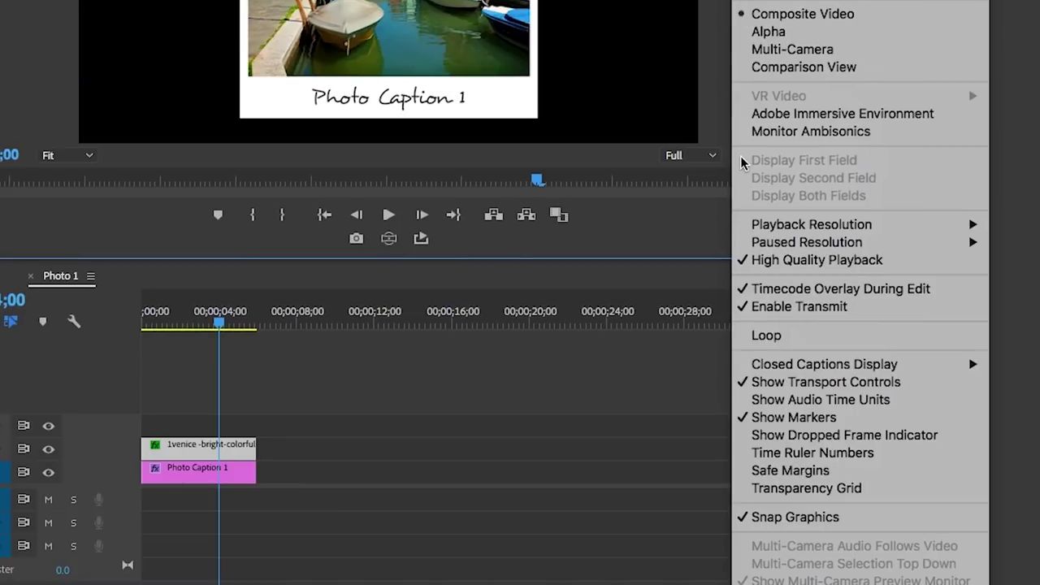
left_click(804, 487)
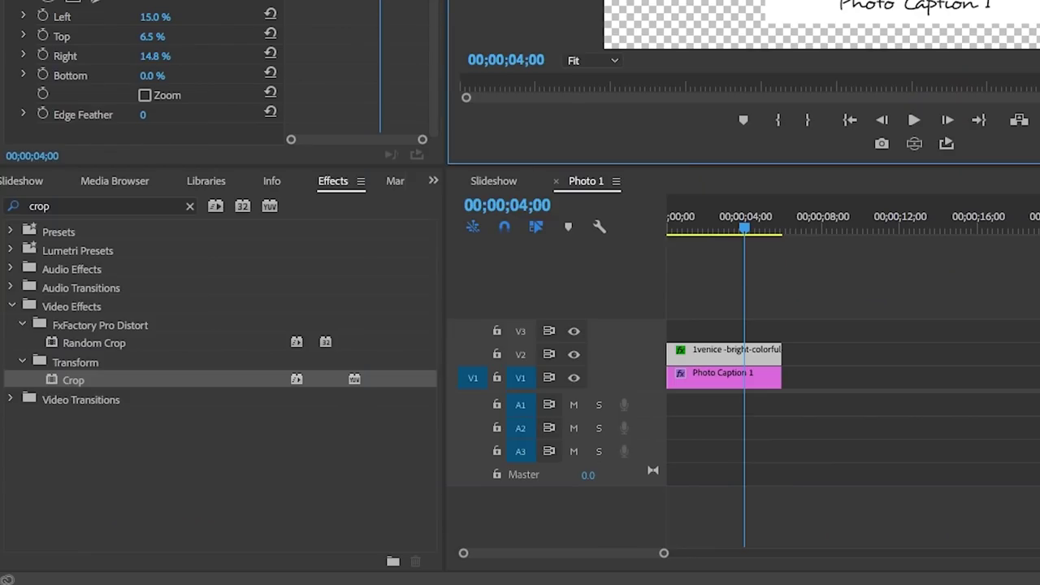
left_click(113, 206)
key("ctrl+a")
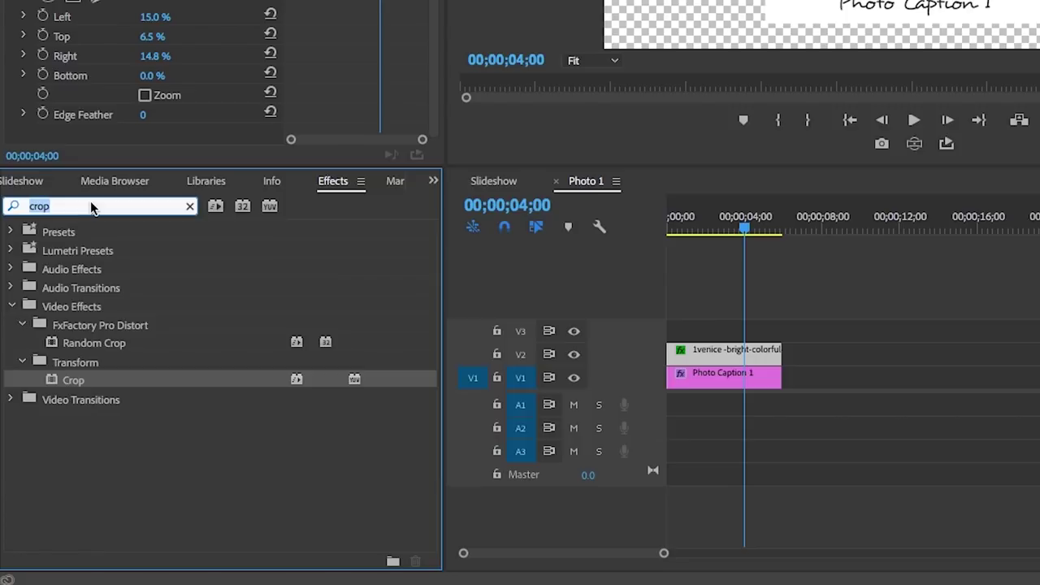
type("radial sha")
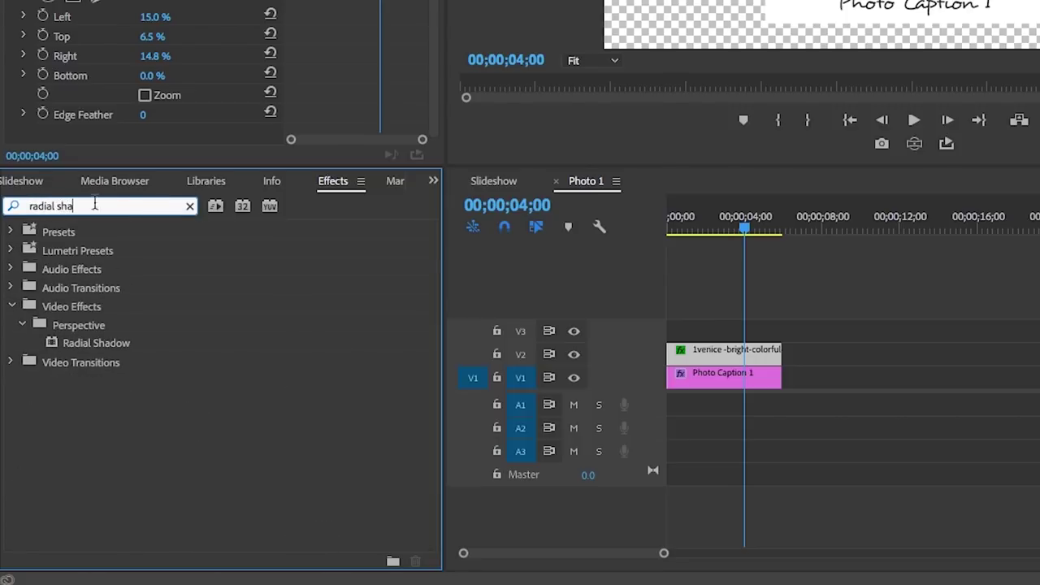
left_click(75, 348)
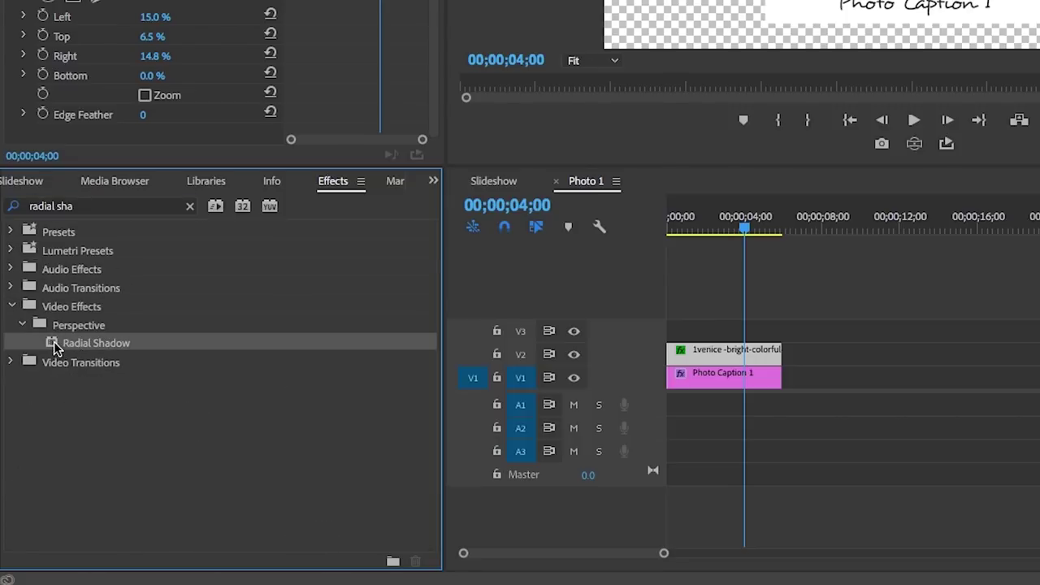
left_click_drag(53, 346, 720, 378)
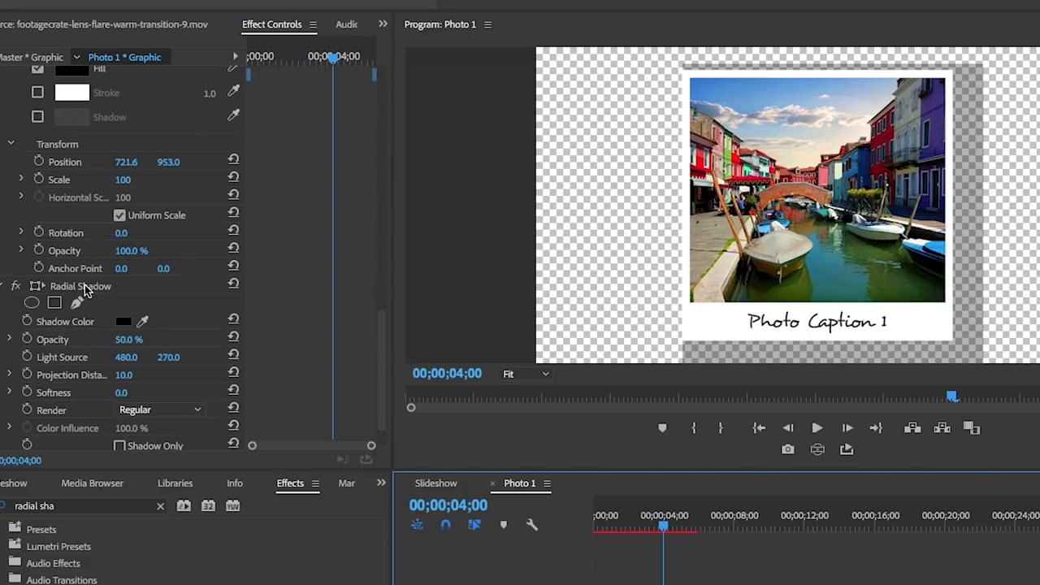
Move the Radial Shadow light source above the frame; set Projection Distance 2, Softness 20.
left_click_drag(671, 126, 681, 64)
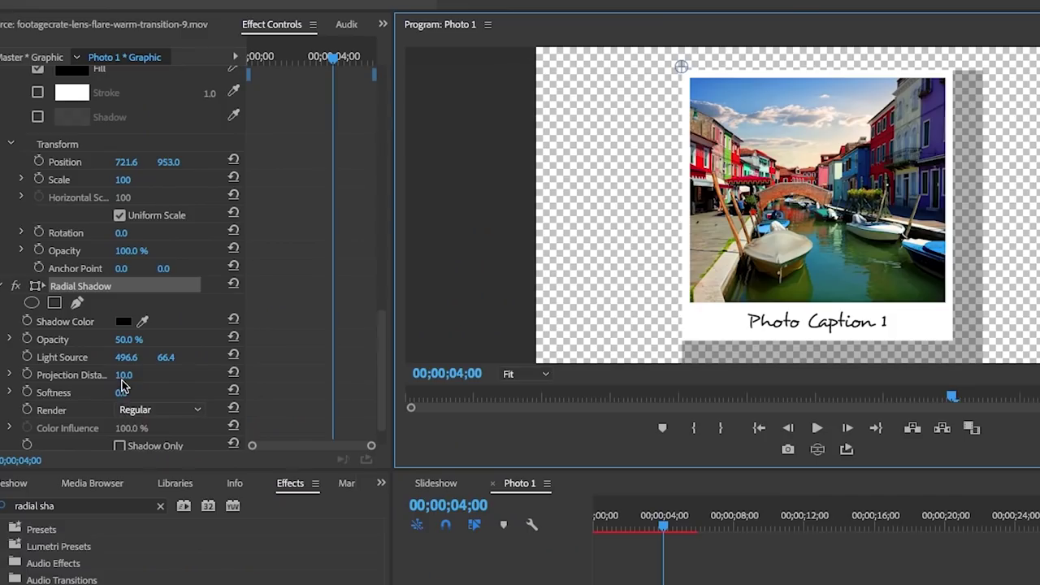
left_click(326, 348)
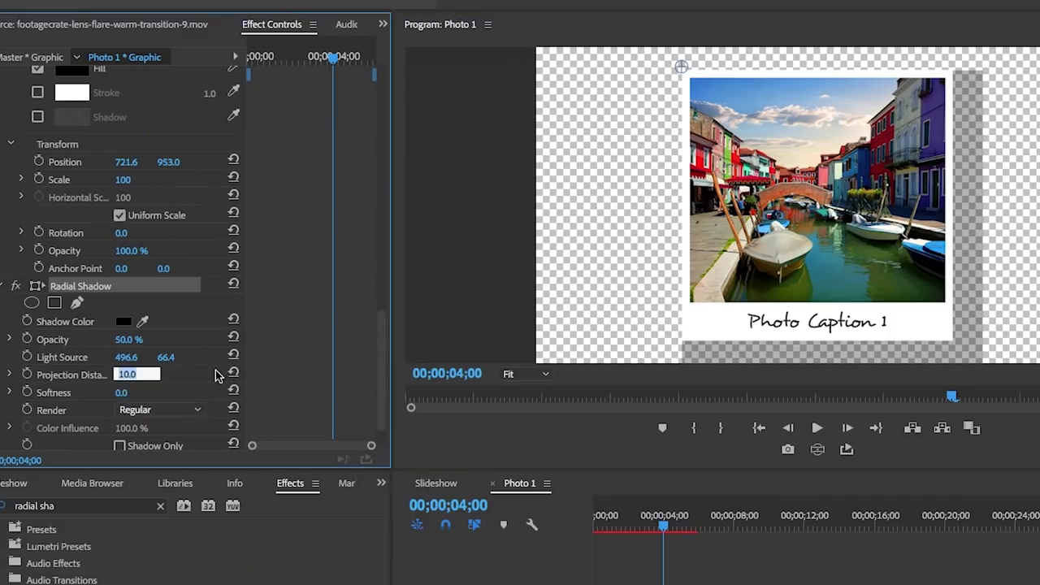
type("2")
key("Return")
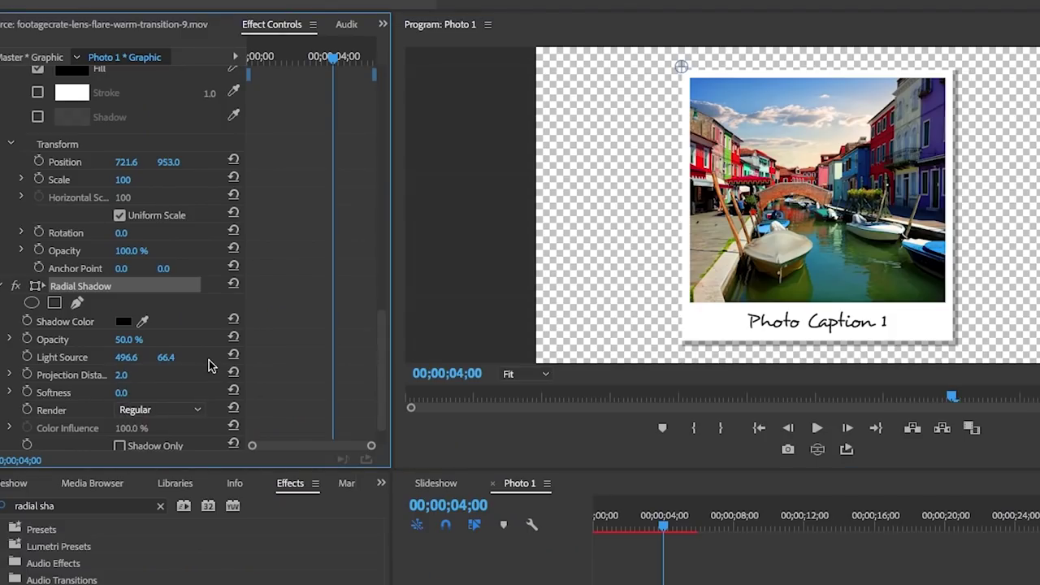
left_click(121, 392)
type("20")
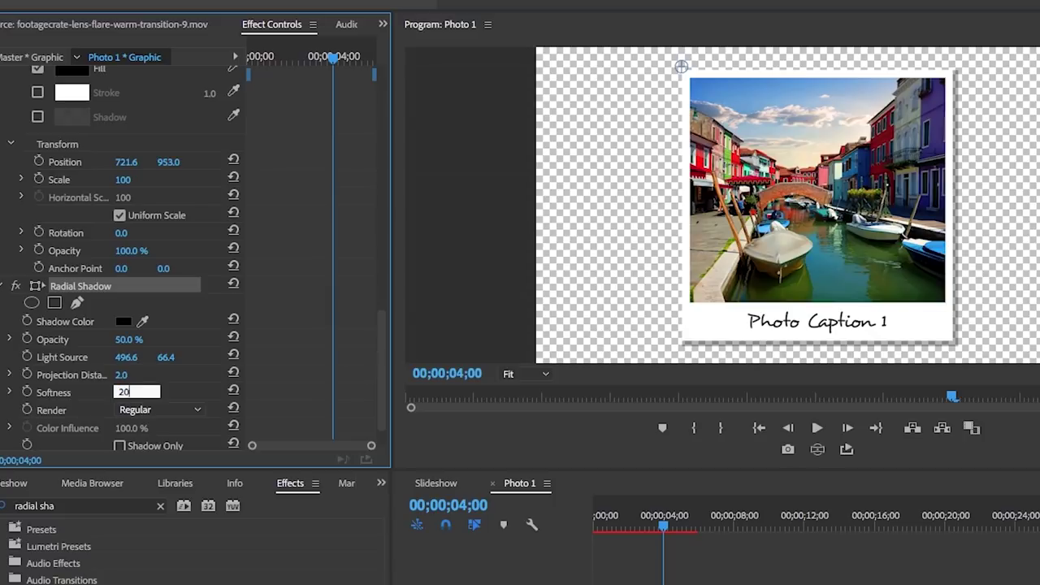
key("Return")
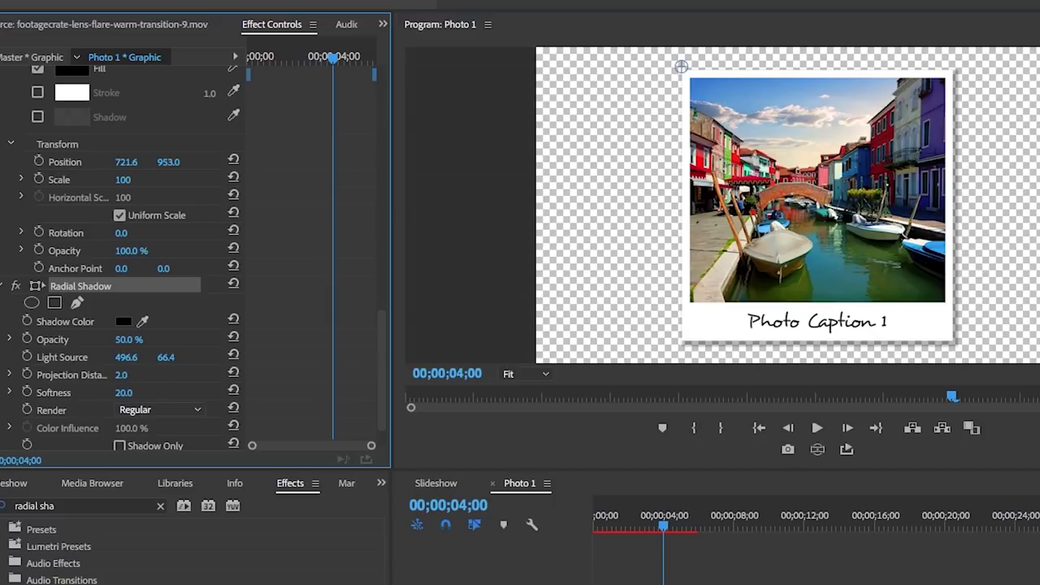
left_click(122, 339)
Scroll through the Envato Elements Photos grid, then search all items from the home page.
left_click(650, 576)
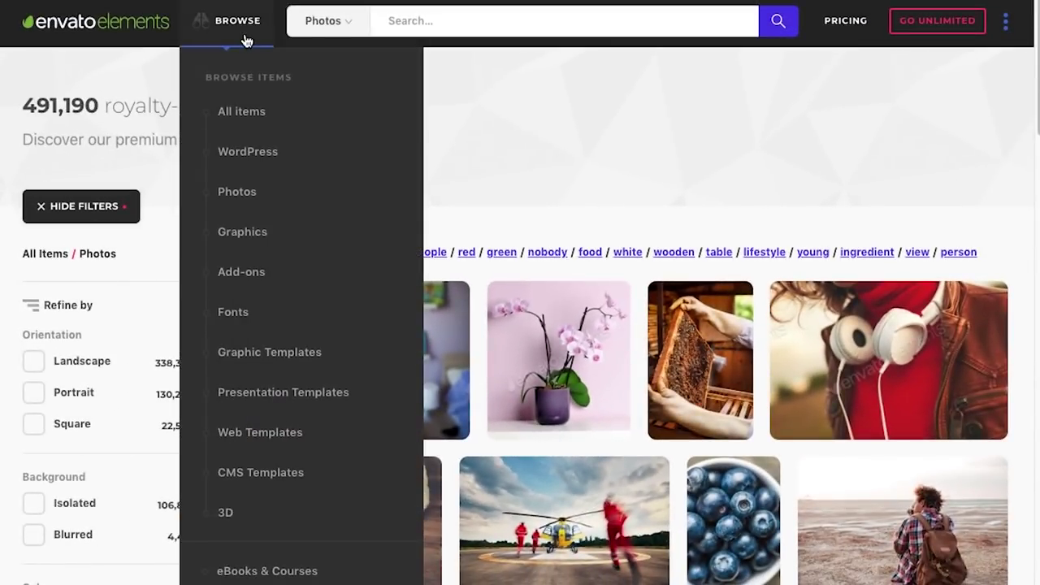
mouse_move(272, 238)
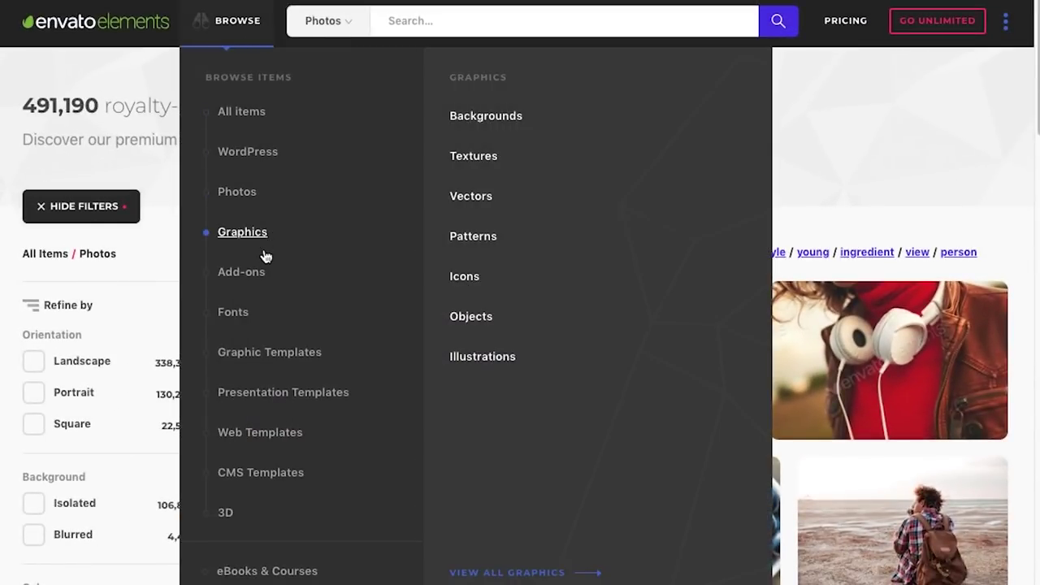
mouse_move(294, 440)
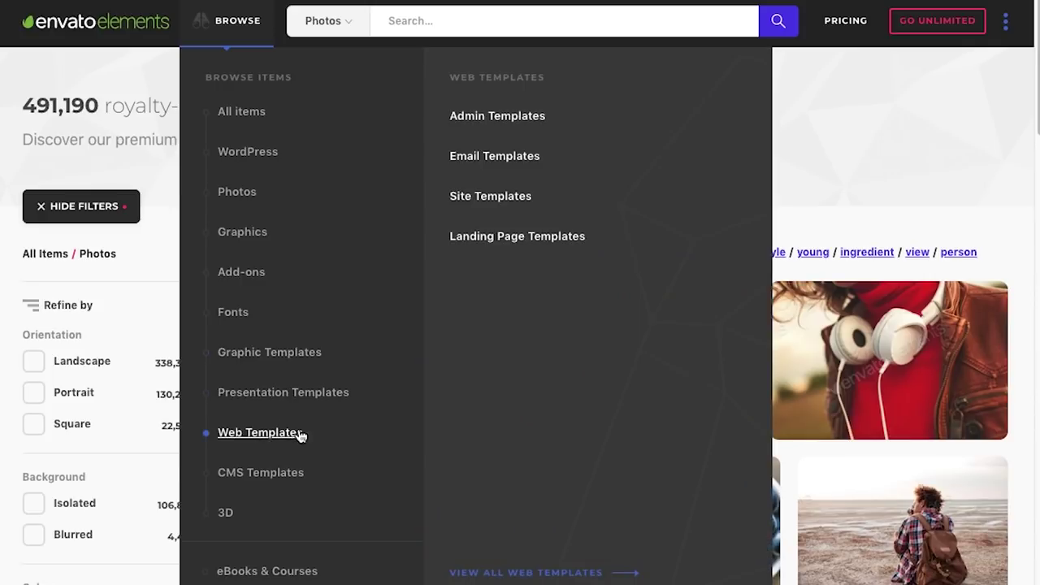
scroll(700, 552, "down", 4)
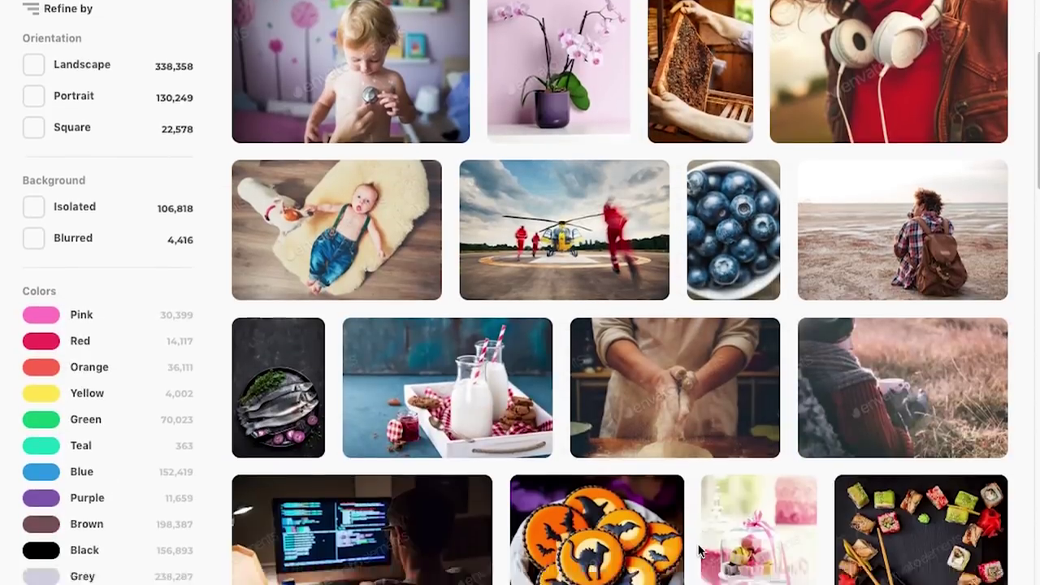
scroll(699, 552, "down", 13)
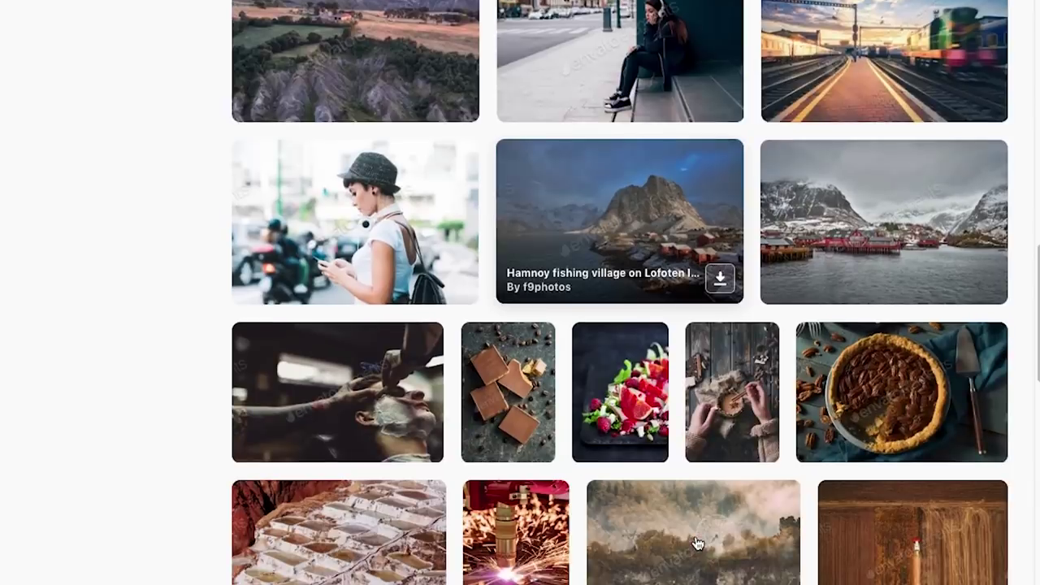
scroll(697, 544, "down", 7)
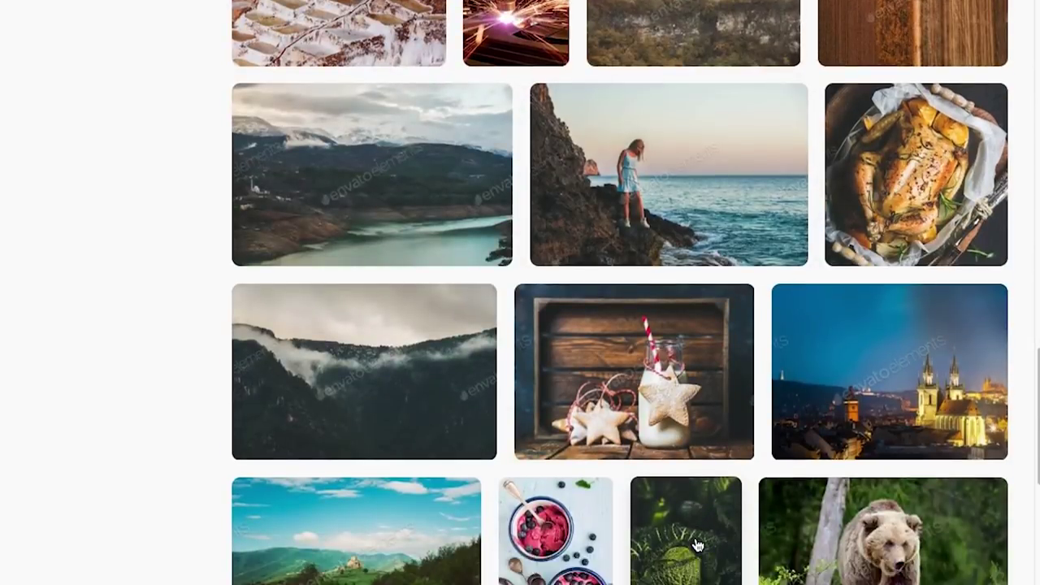
scroll(697, 544, "down", 7)
scroll(696, 545, "down", 3)
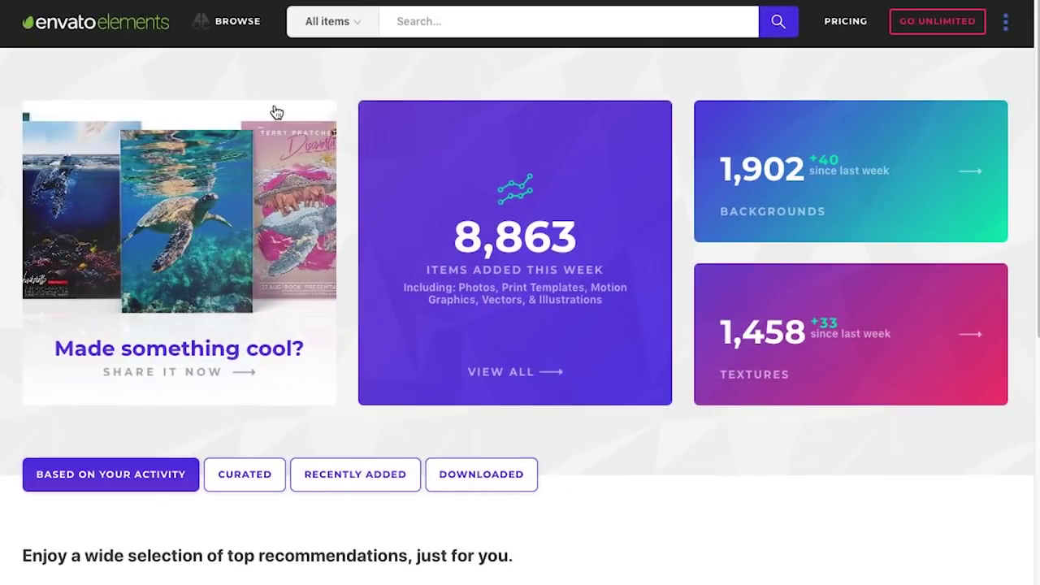
left_click(829, 22)
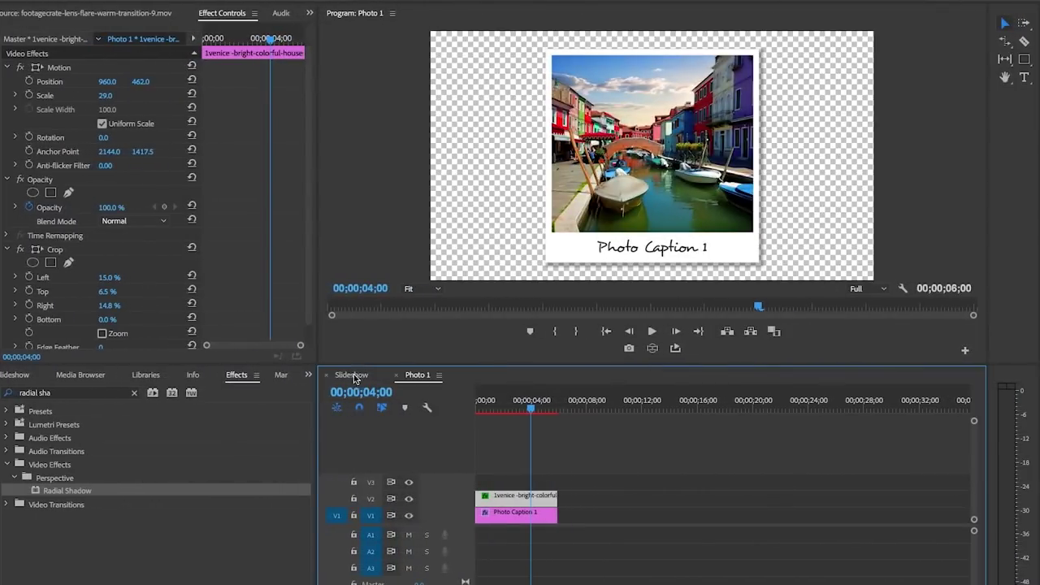
Place the Photo 1 sequence on V2 at the start of Slideshow.
left_click(309, 376)
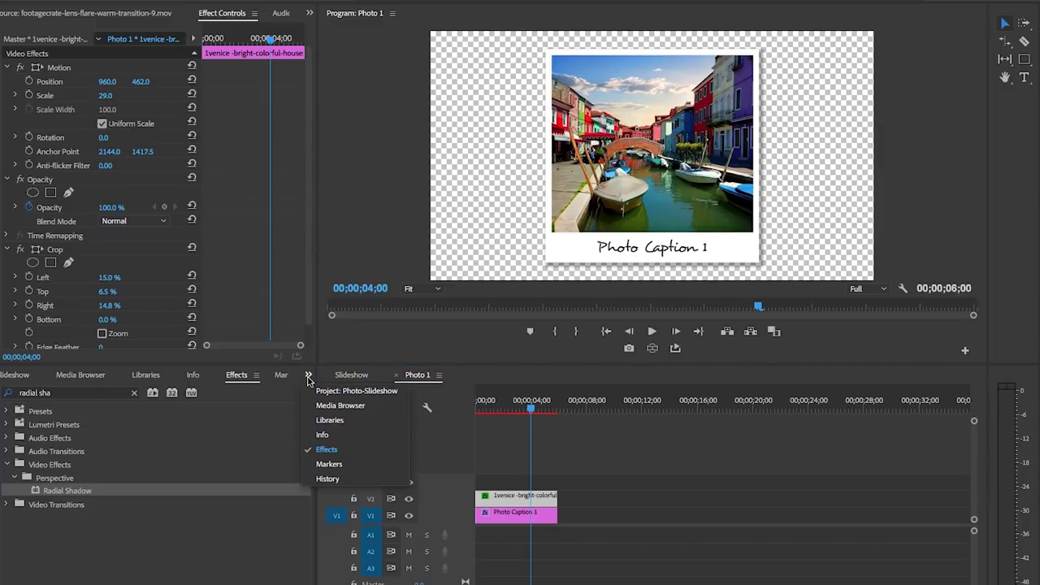
left_click(324, 394)
left_click(29, 449)
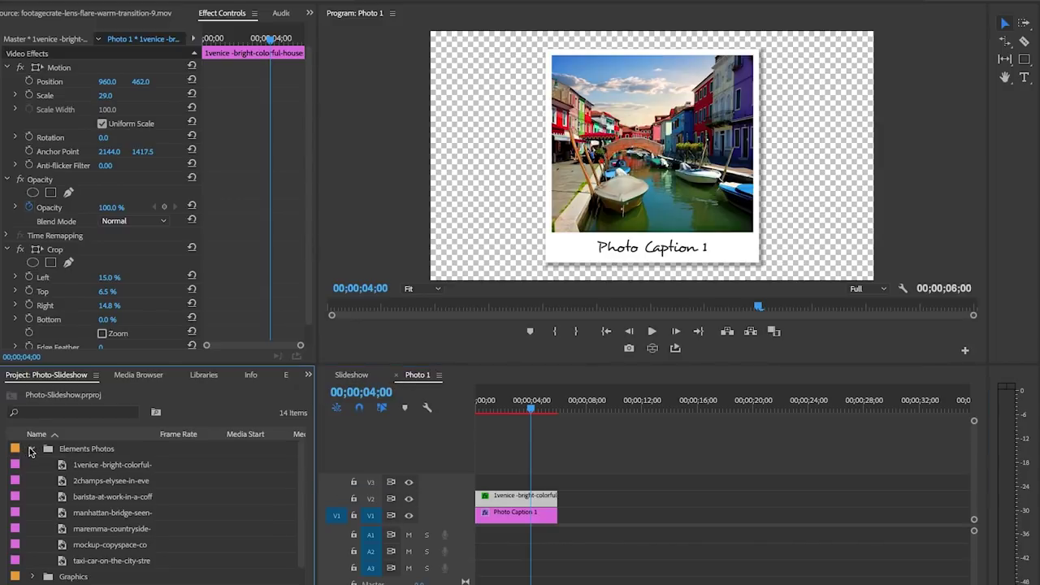
left_click(351, 374)
left_click_drag(71, 497, 485, 506)
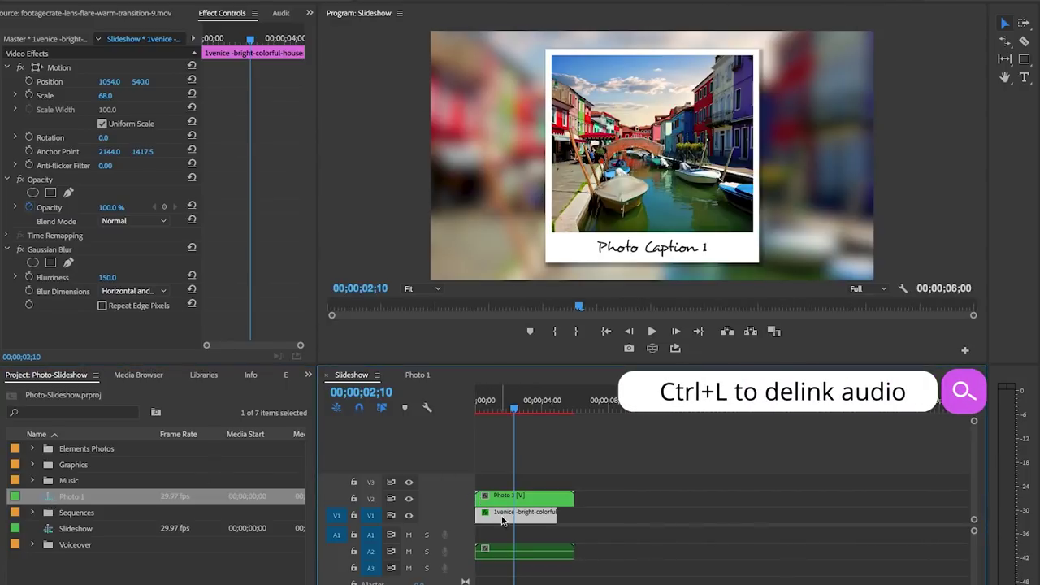
Unlink and delete Photo 1's audio, then trim its end to match the Venice background.
left_click(560, 497)
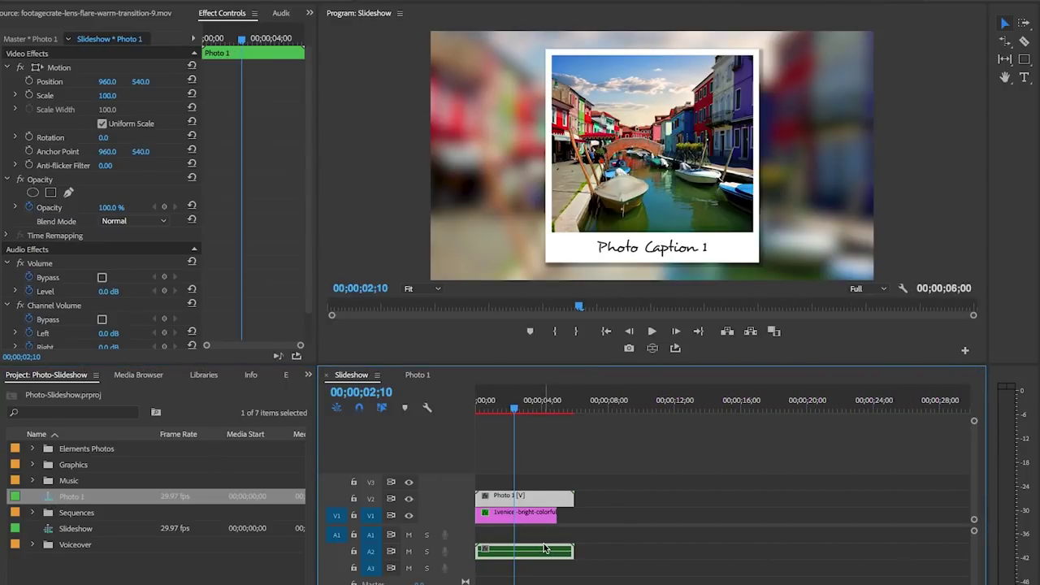
key("ctrl+l")
left_click(528, 558)
key("Delete")
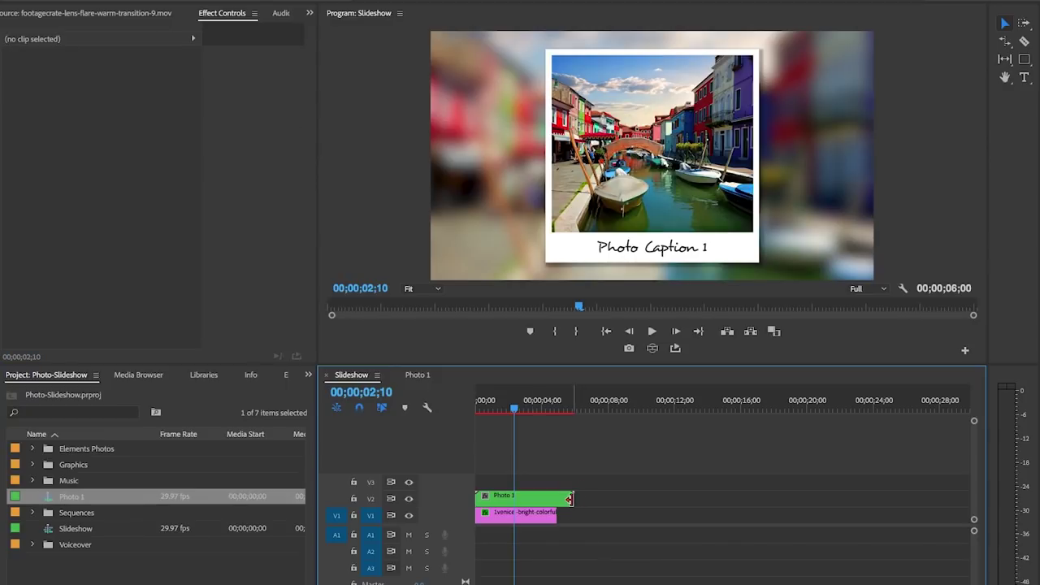
left_click_drag(574, 497, 557, 495)
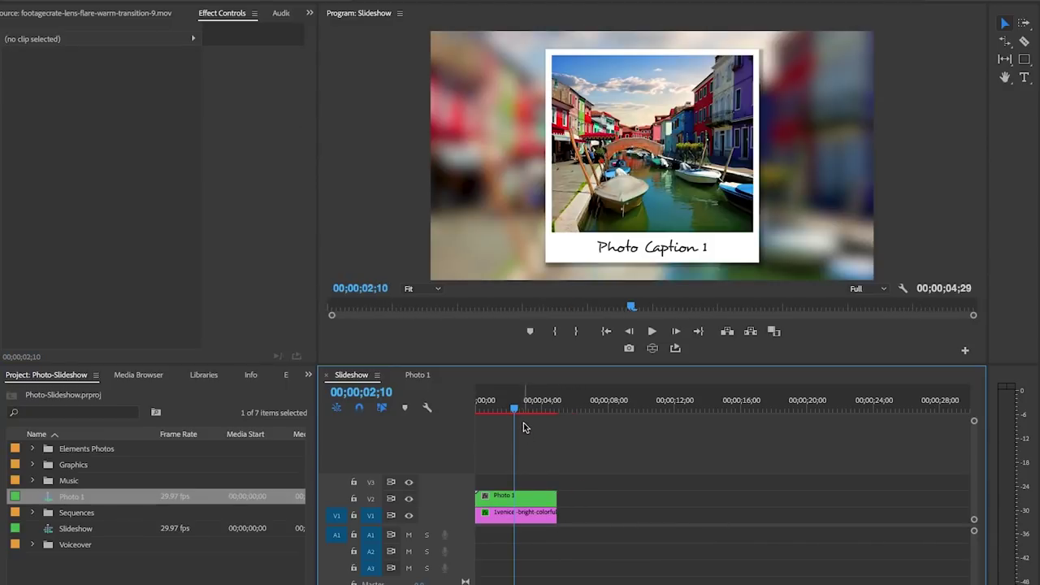
left_click(527, 501)
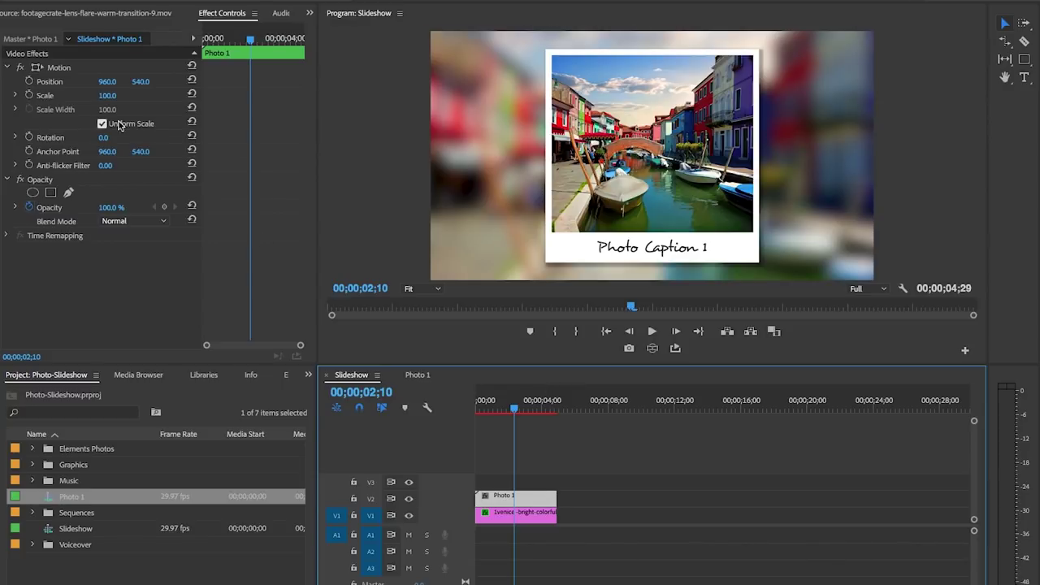
Give the Photo 1 polaroid Rotation 7 and Scale 90, then widen the Effect Controls panel.
left_click(109, 95)
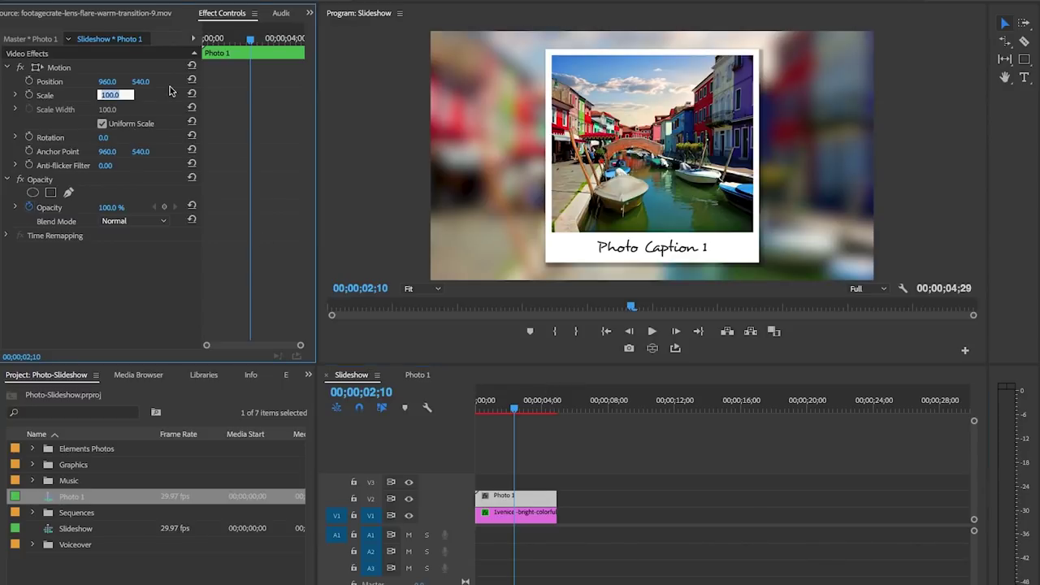
left_click(104, 138)
type("7")
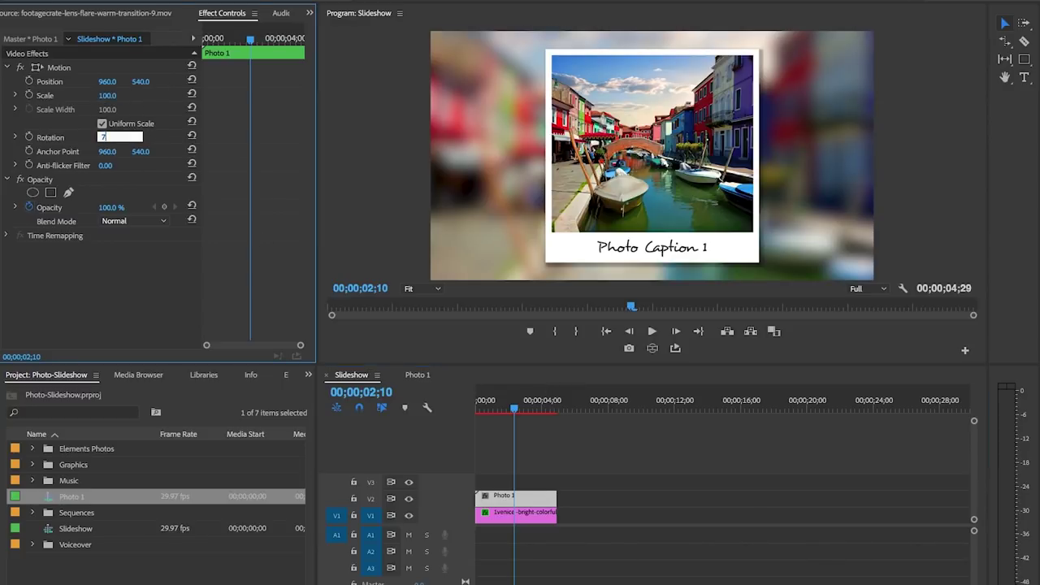
key("Return")
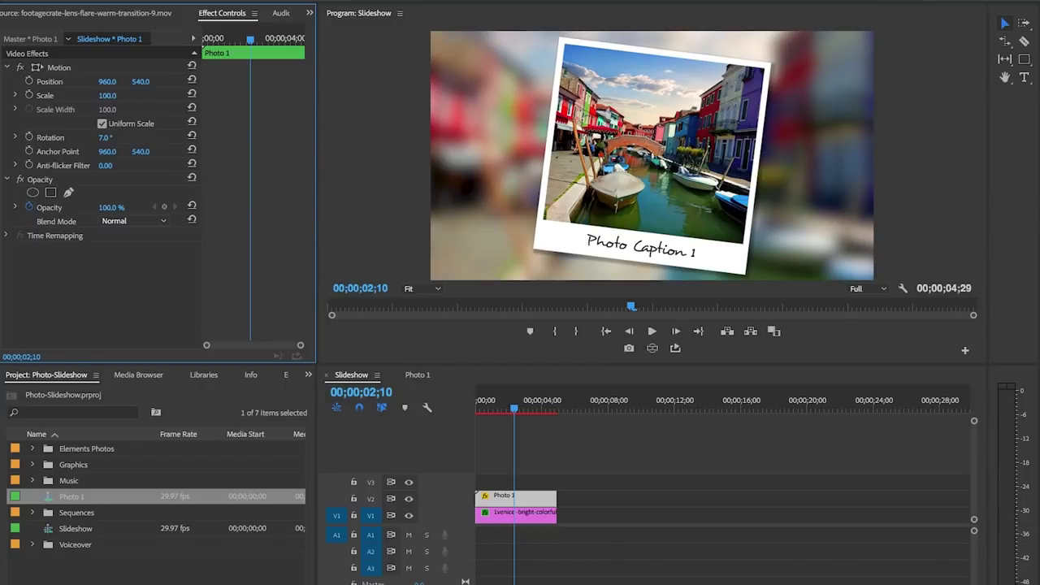
left_click(112, 94)
type("90")
key("Return")
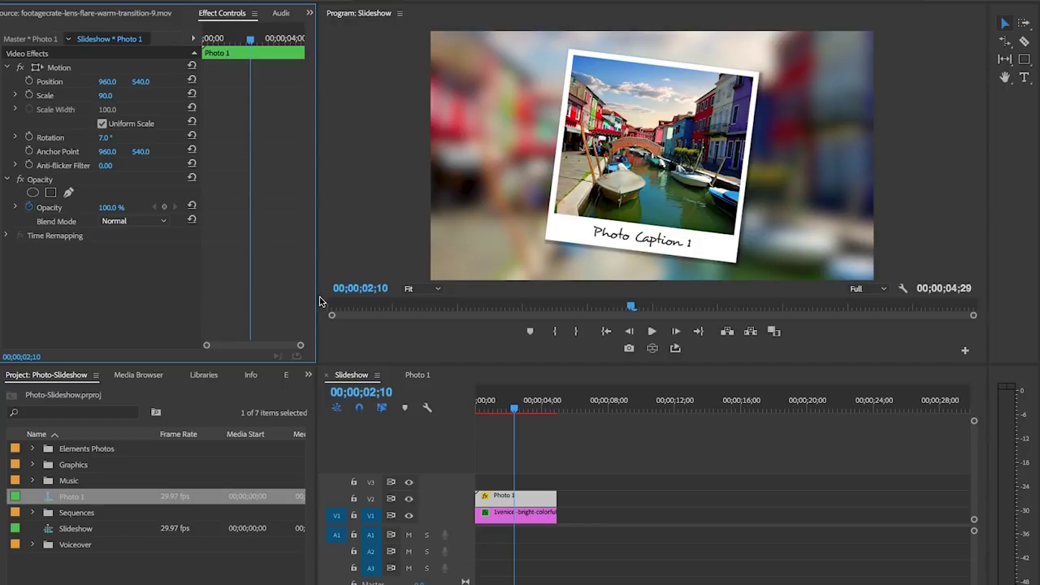
left_click_drag(318, 299, 411, 291)
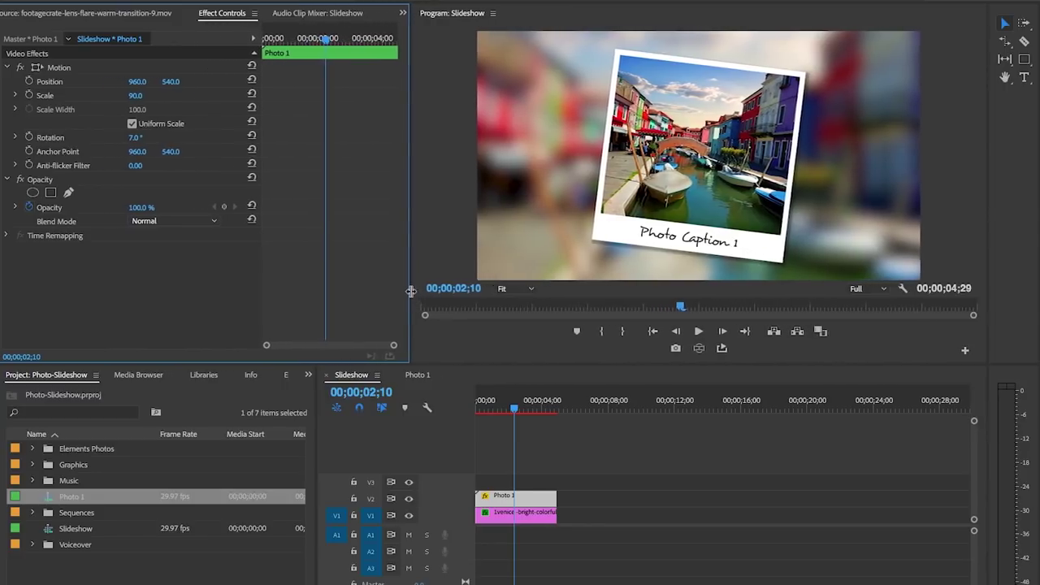
At the resting time, set Position, Scale and Rotation keyframes for Photo 1's 7° / 90% pose.
mouse_move(294, 44)
left_mouse_down()
mouse_move(268, 41)
mouse_move(311, 41)
mouse_move(299, 43)
left_mouse_up()
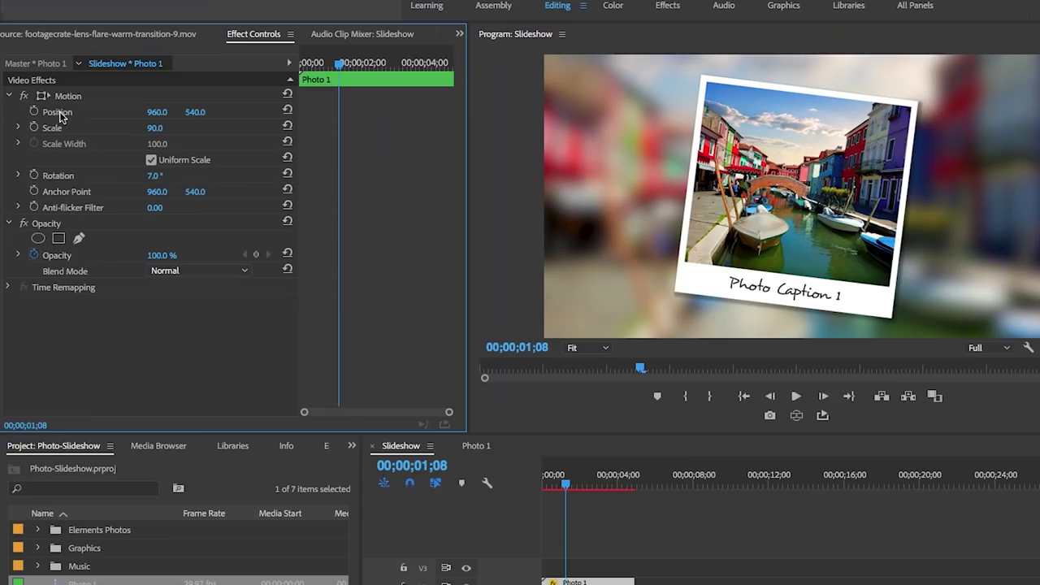
left_click(30, 81)
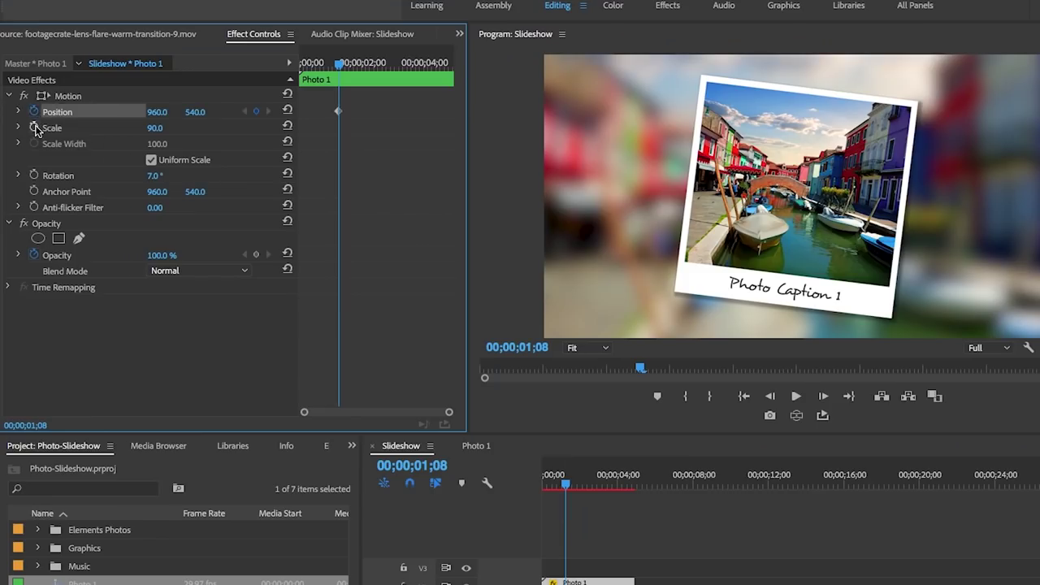
left_click(34, 128)
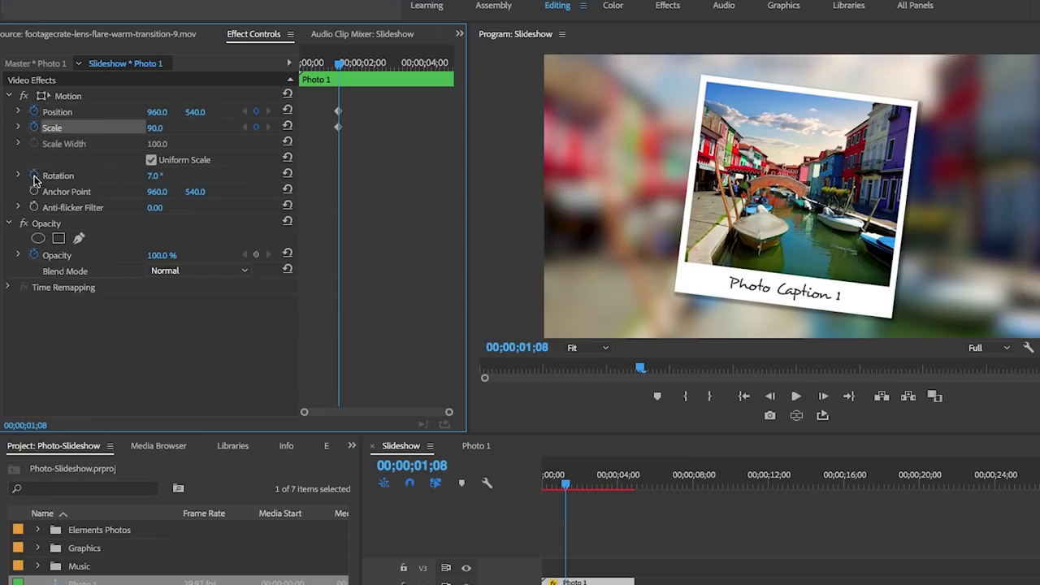
left_click(34, 176)
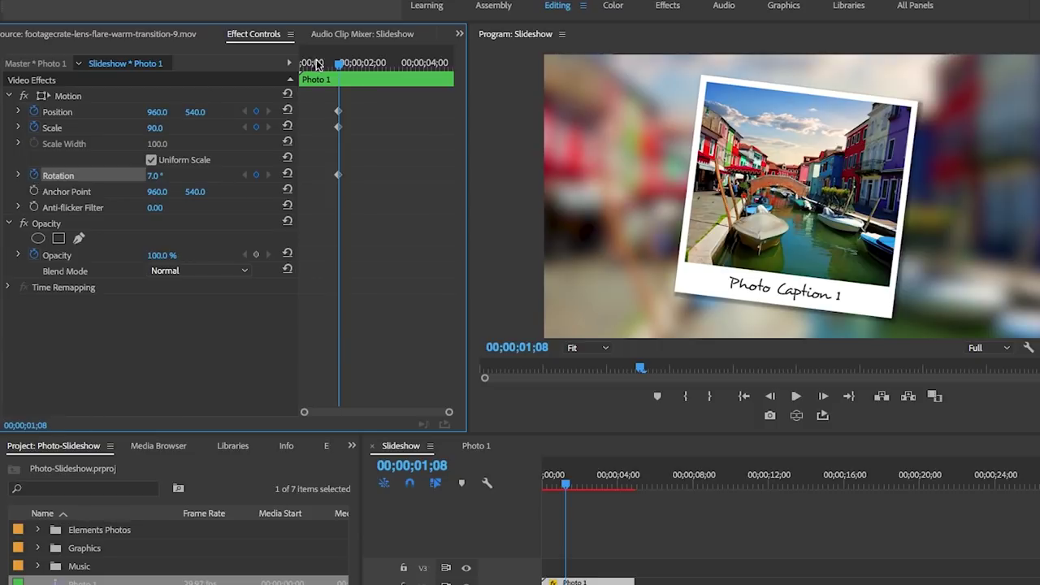
At the clip start, spin the photo to 76°, move it above the frame and set Scale 0.
left_click_drag(317, 65, 290, 70)
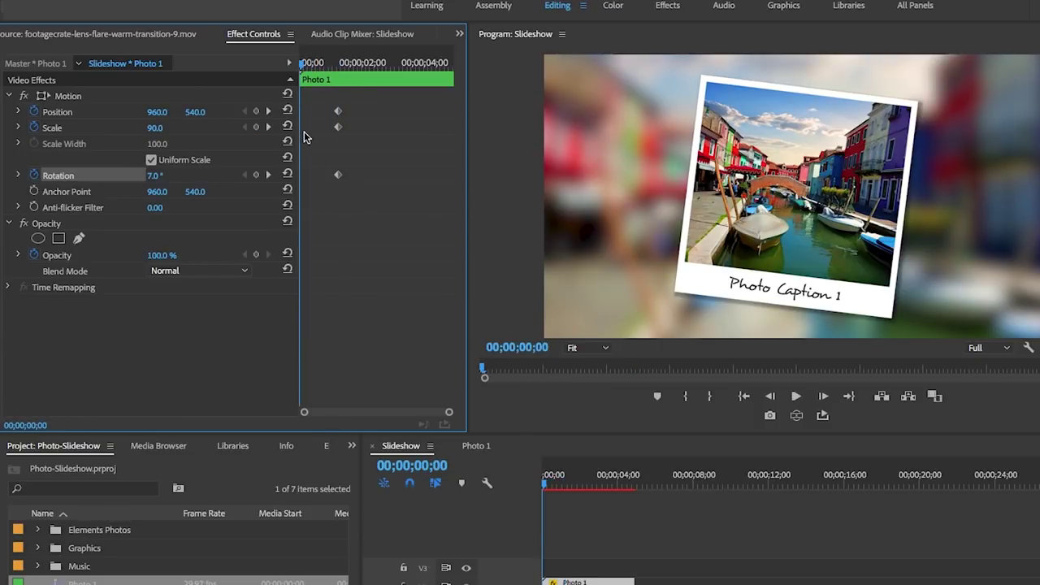
left_click_drag(155, 176, 210, 176)
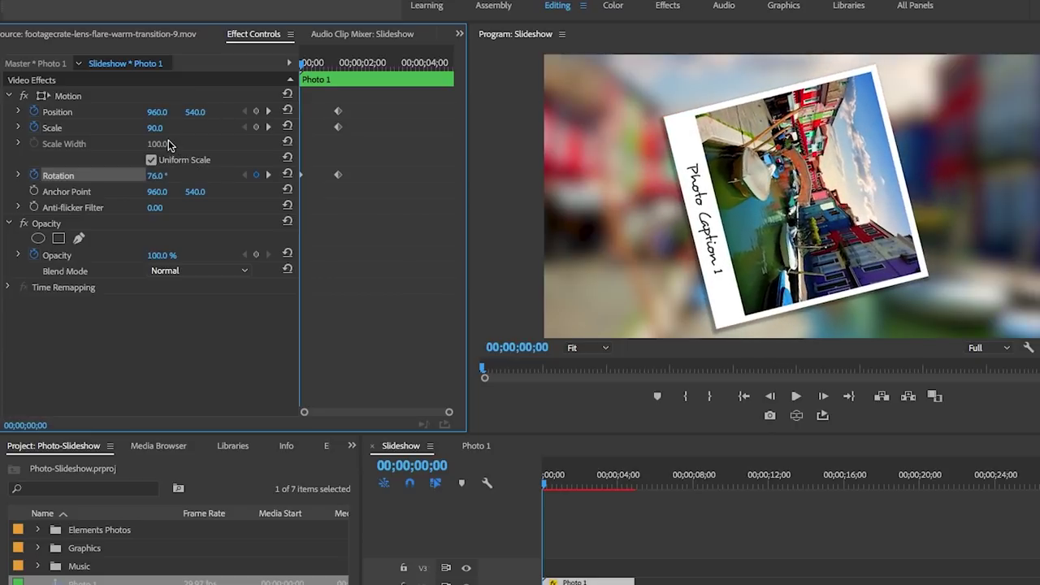
left_click(55, 96)
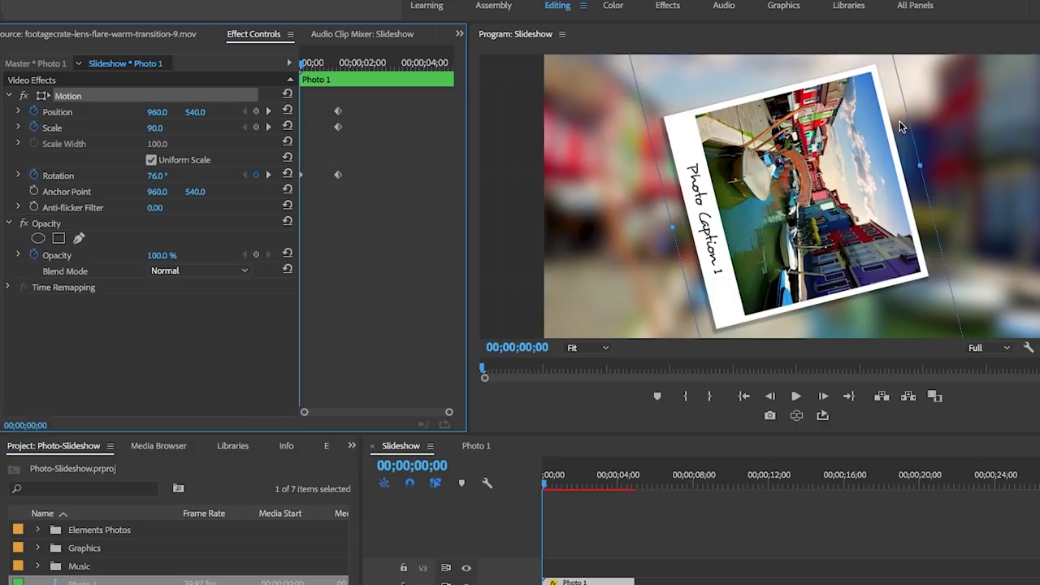
left_click_drag(797, 249, 757, 25)
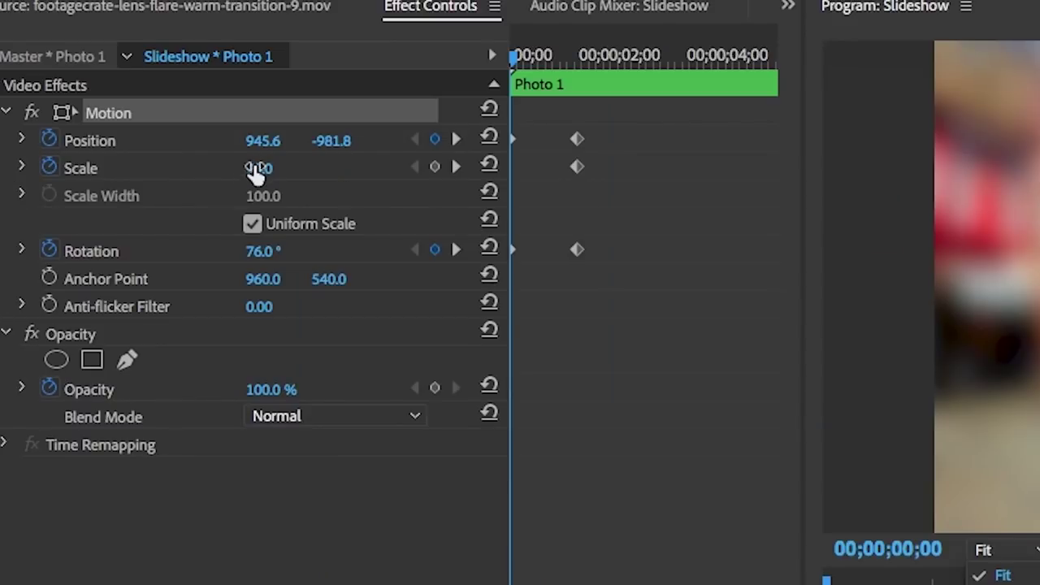
left_click(277, 168)
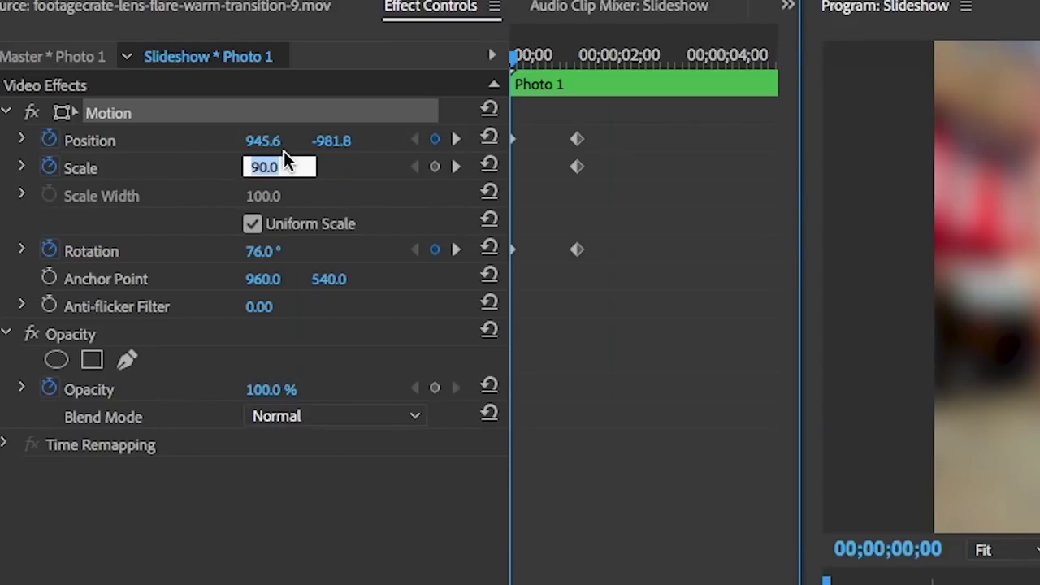
type("0")
key("Return")
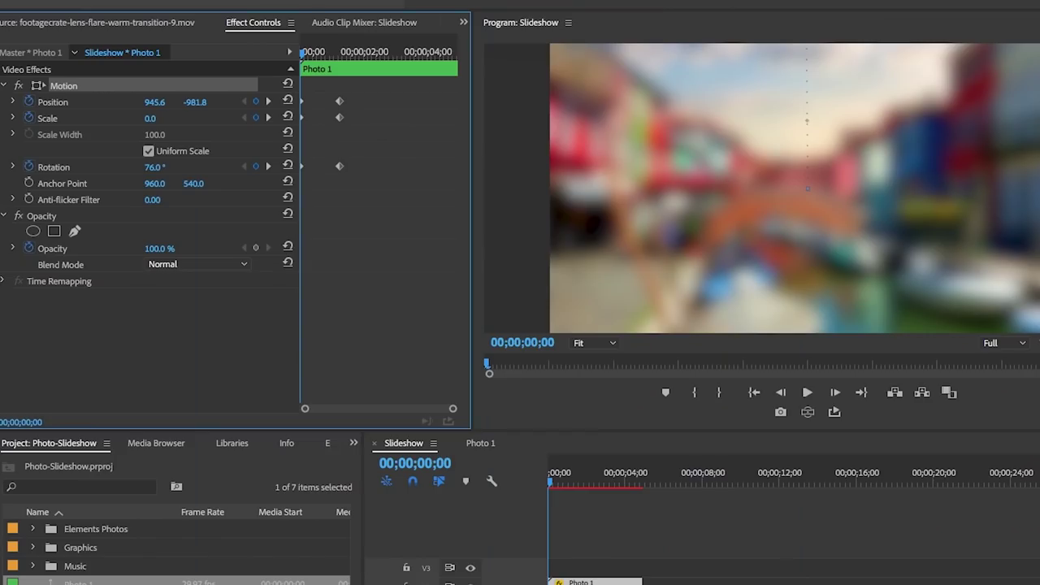
Preview the fly-in several times, then select the landing Position, Scale and Rotation keyframes.
key("space")
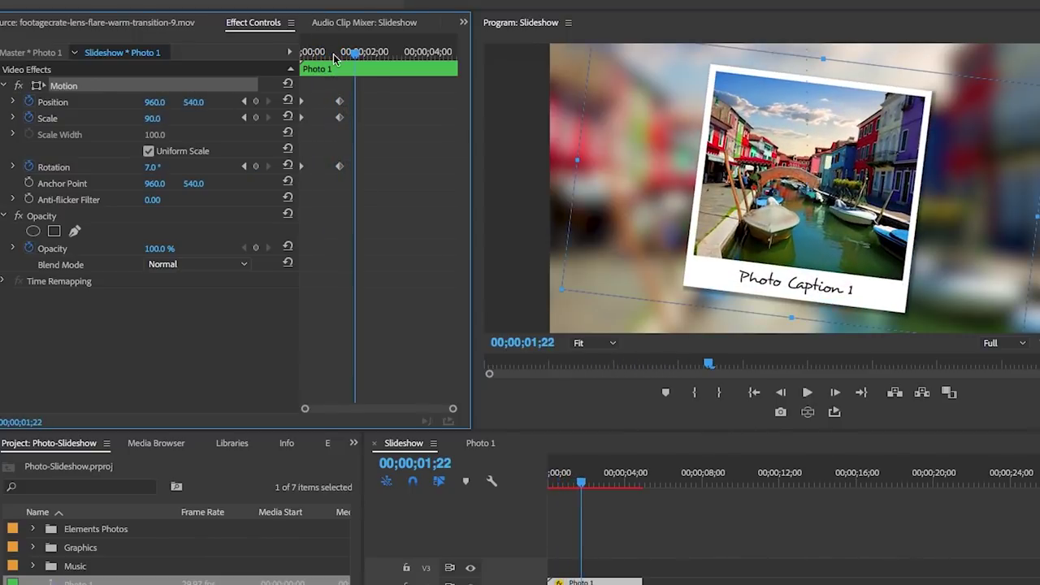
left_click_drag(333, 58, 302, 54)
key("space")
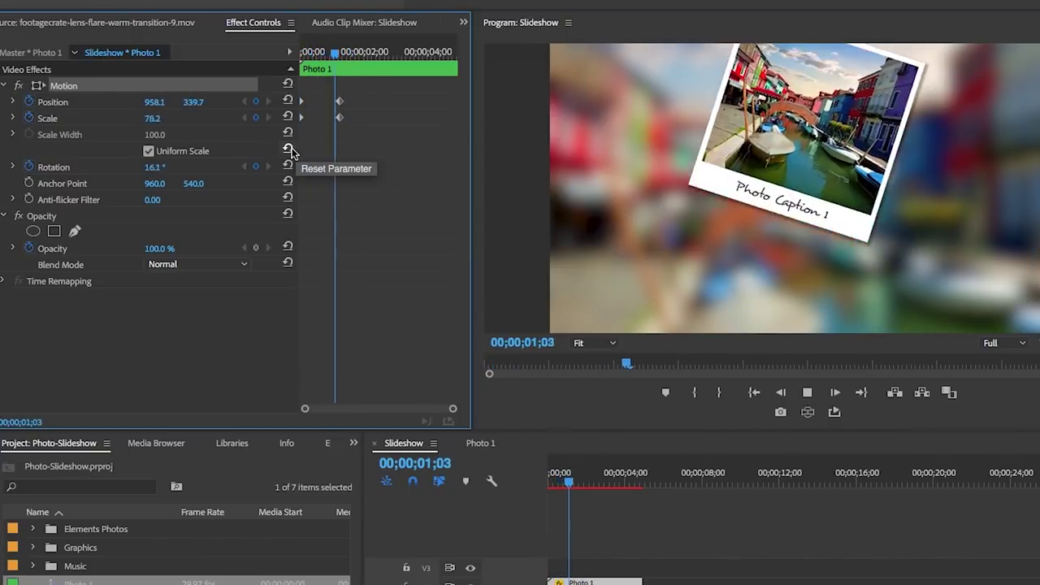
left_click_drag(335, 53, 297, 48)
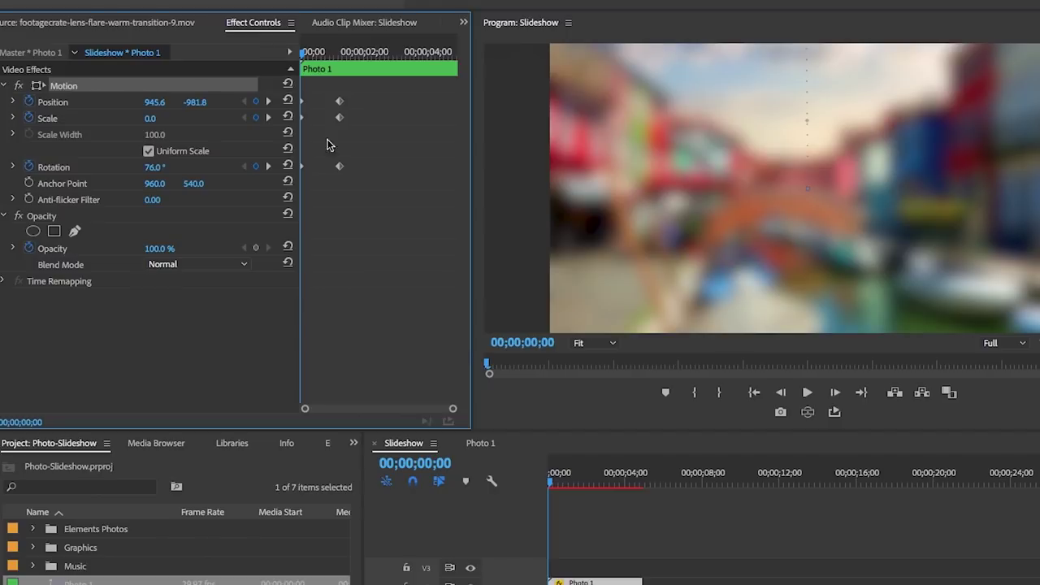
key("space")
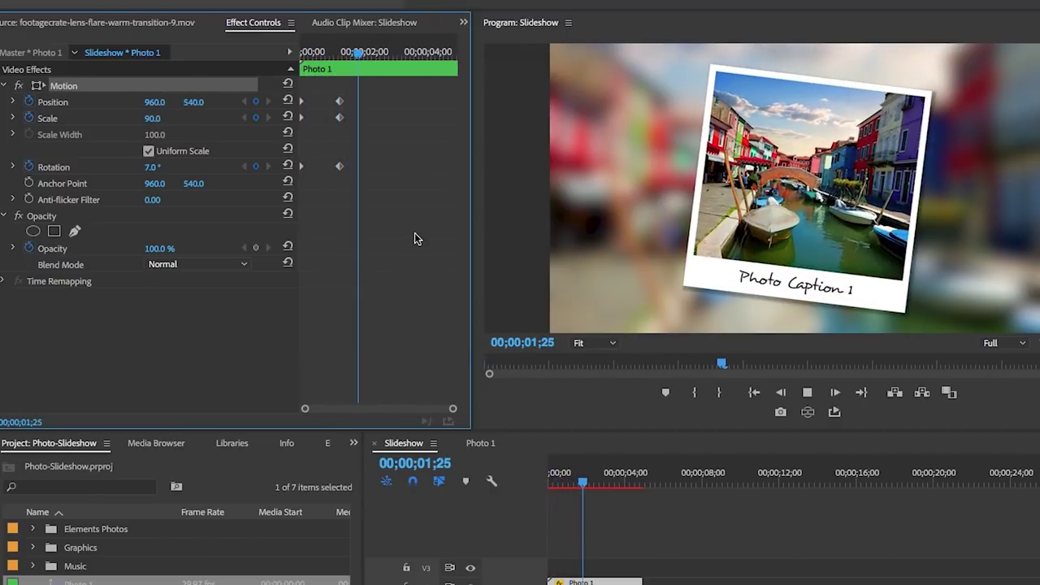
left_click_drag(357, 52, 301, 53)
key("space")
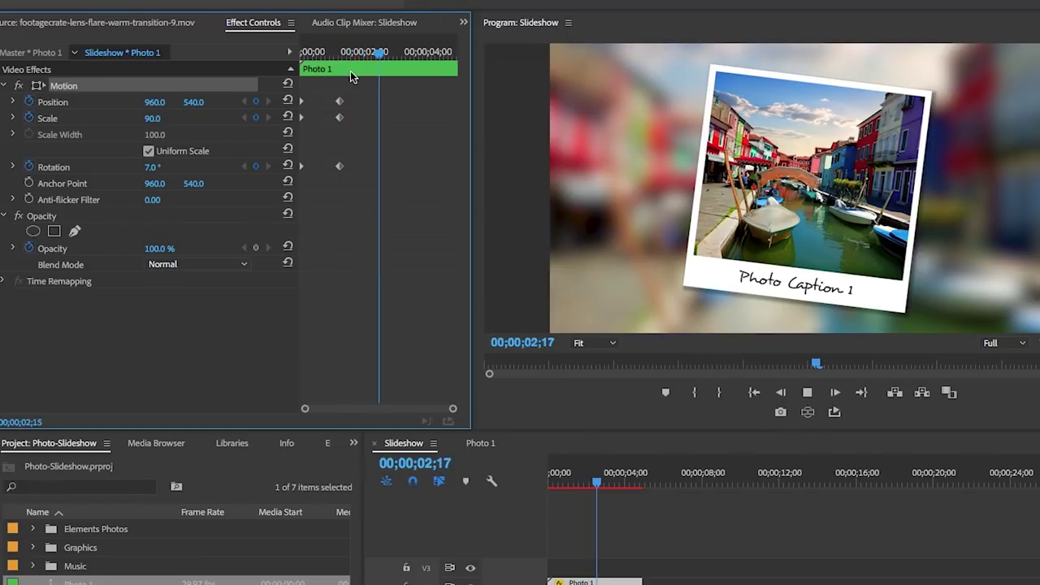
key("space")
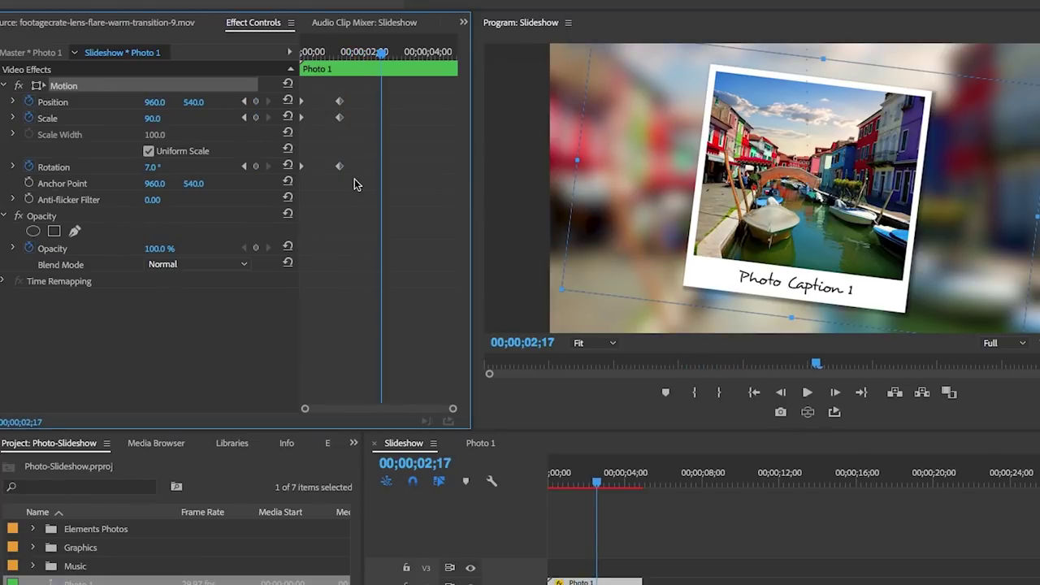
left_click_drag(353, 178, 325, 97)
right_click(340, 107)
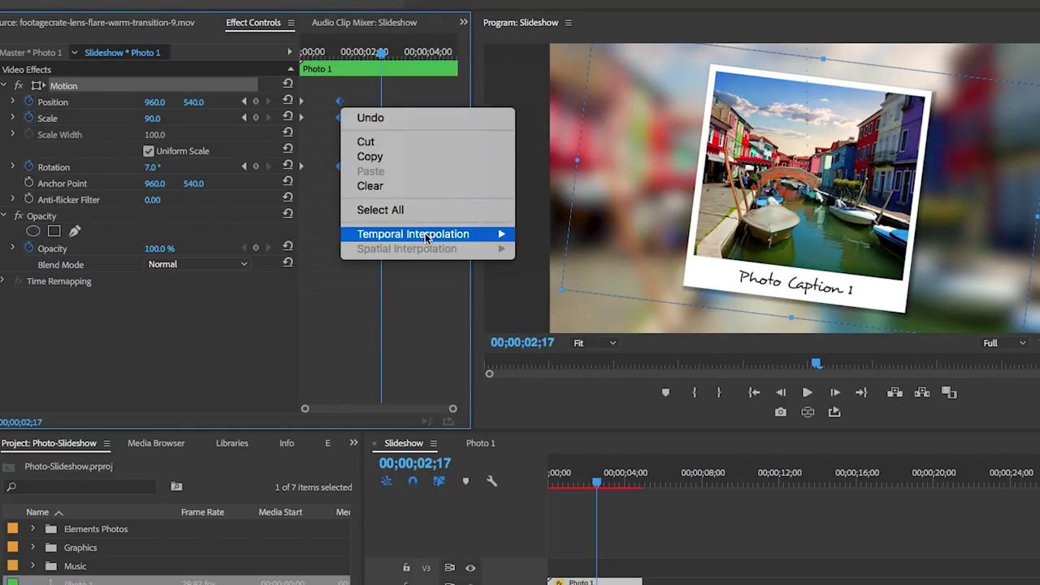
Apply Temporal Interpolation Ease In to the selected landing keyframes and preview the eased intro.
mouse_move(449, 235)
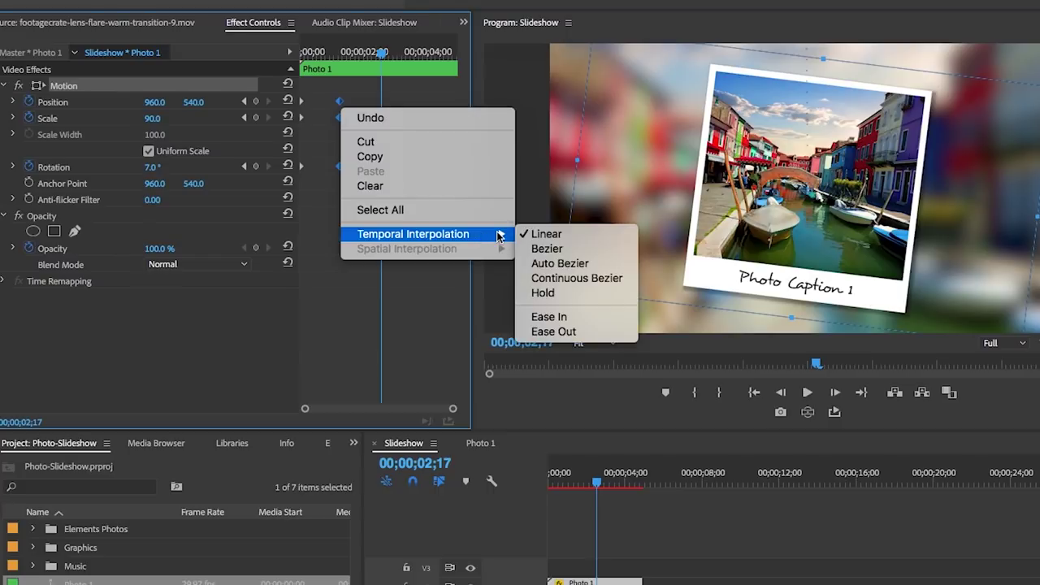
left_click(561, 317)
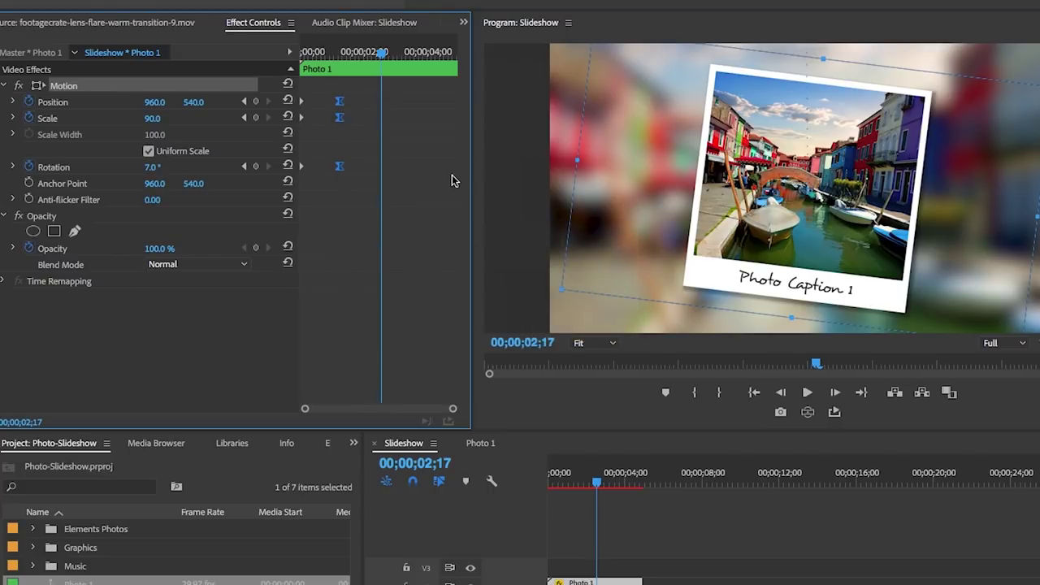
left_click_drag(384, 58, 280, 56)
key("space")
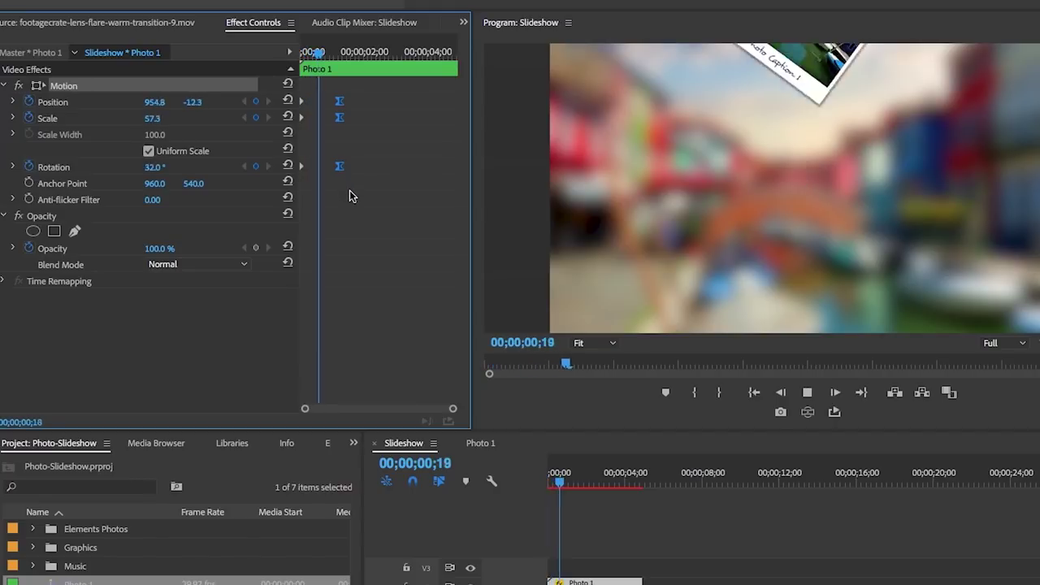
key("space")
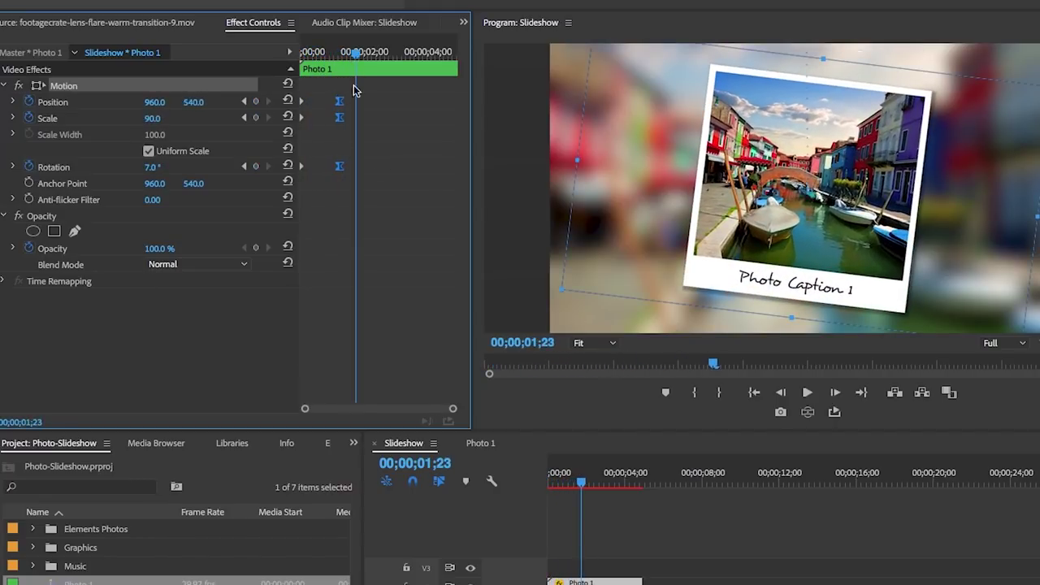
left_click_drag(354, 56, 301, 62)
key("space")
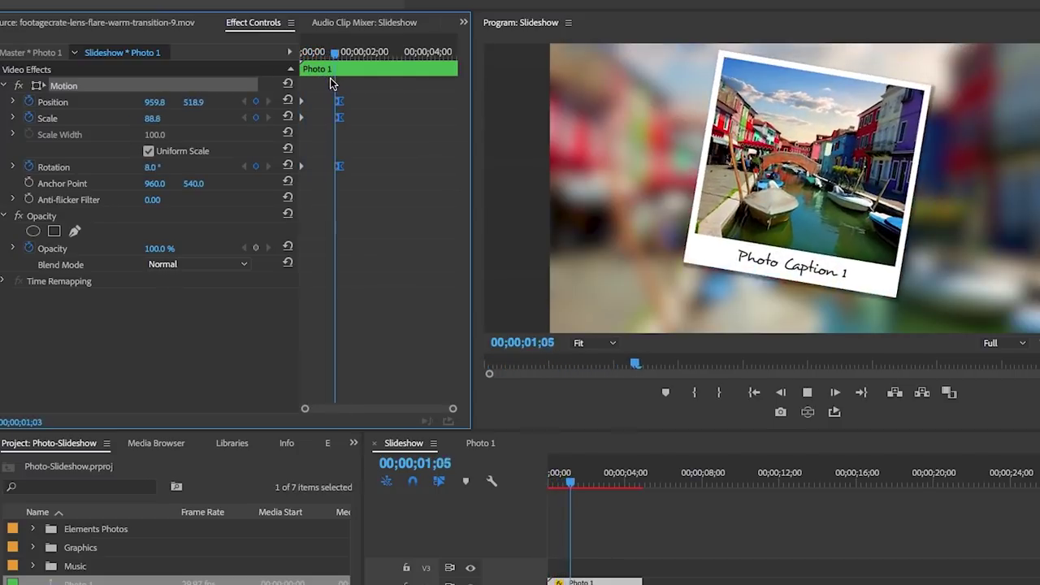
key("space")
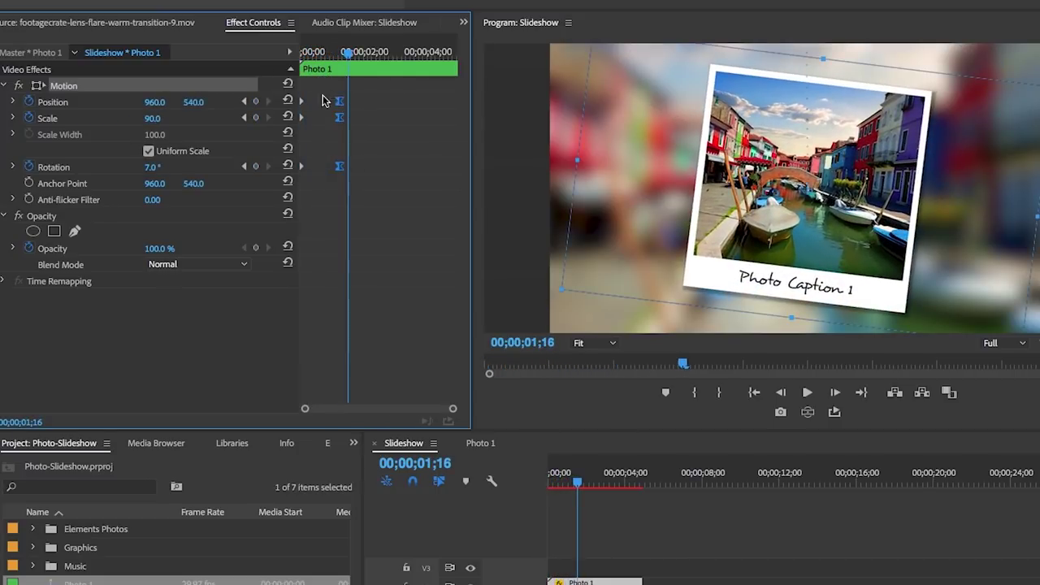
Shift the landing keyframes earlier and replay the retimed intro.
left_click_drag(339, 108, 323, 107)
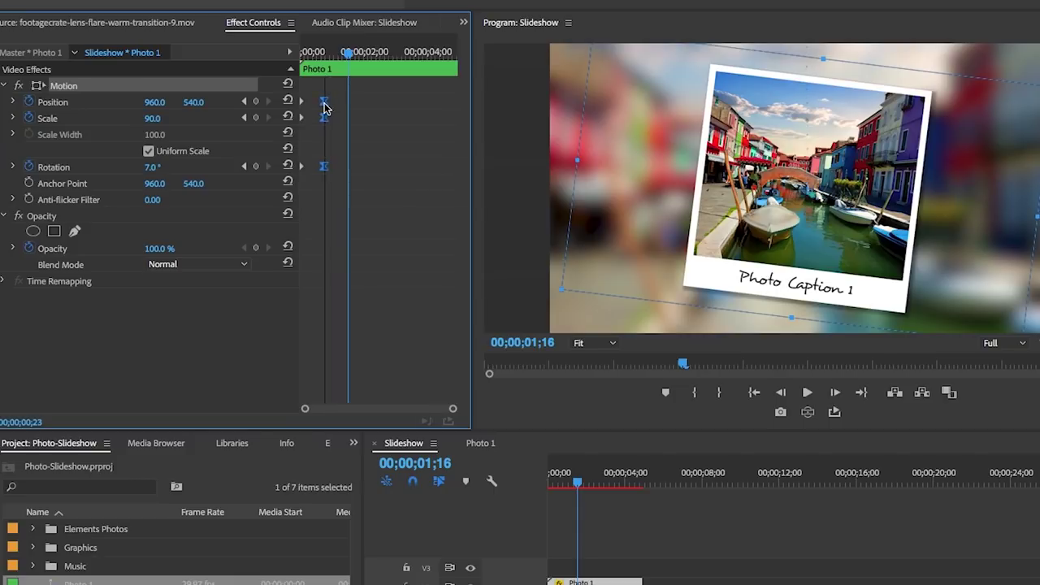
left_click_drag(319, 57, 307, 56)
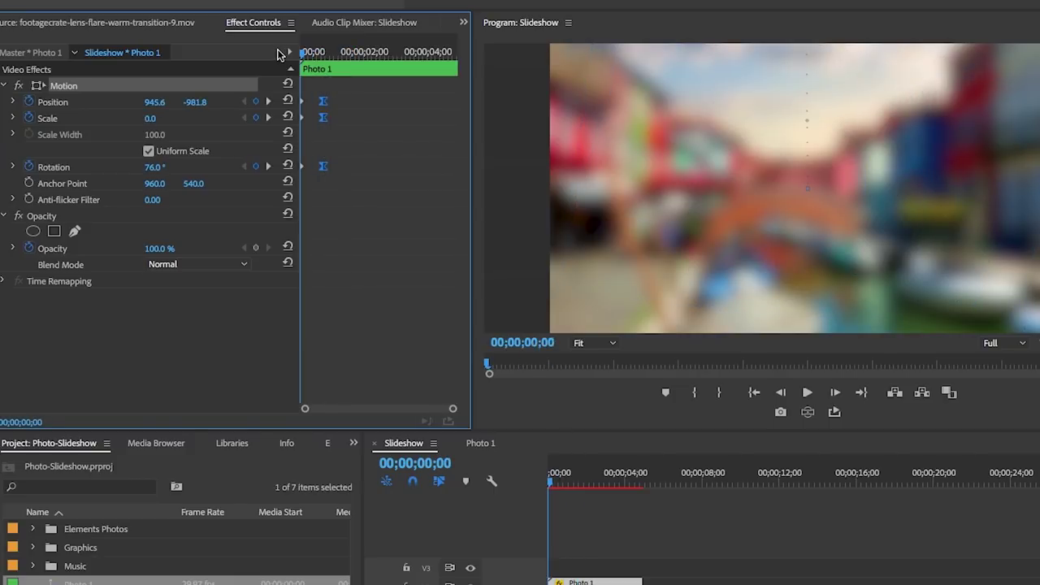
key("space")
left_click(310, 53)
key("space")
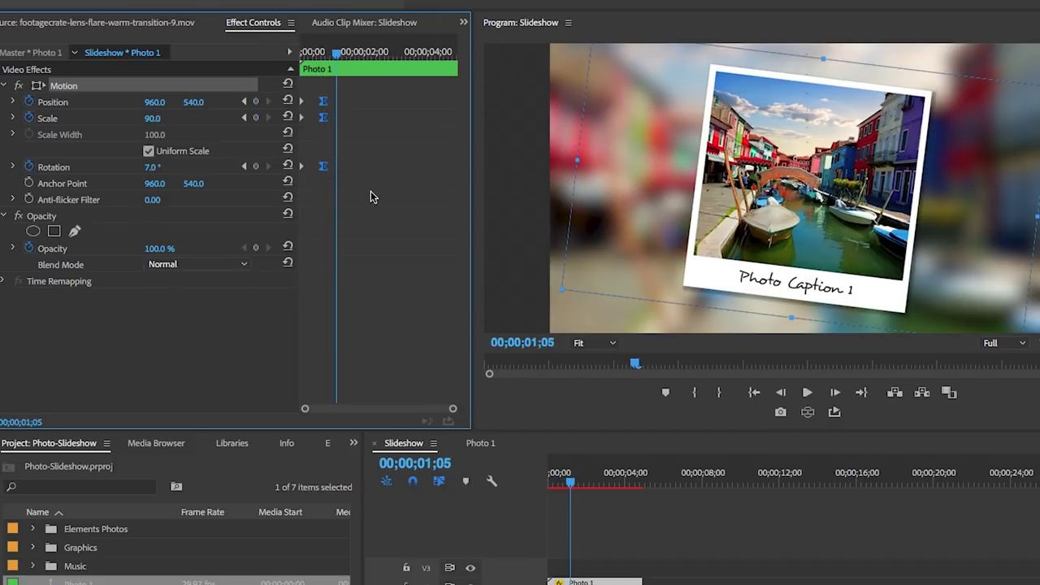
Move the three landing keyframes later, to about 1.4 seconds, previewing and nudging them slightly back.
left_click_drag(371, 195, 368, 106)
left_click(351, 192)
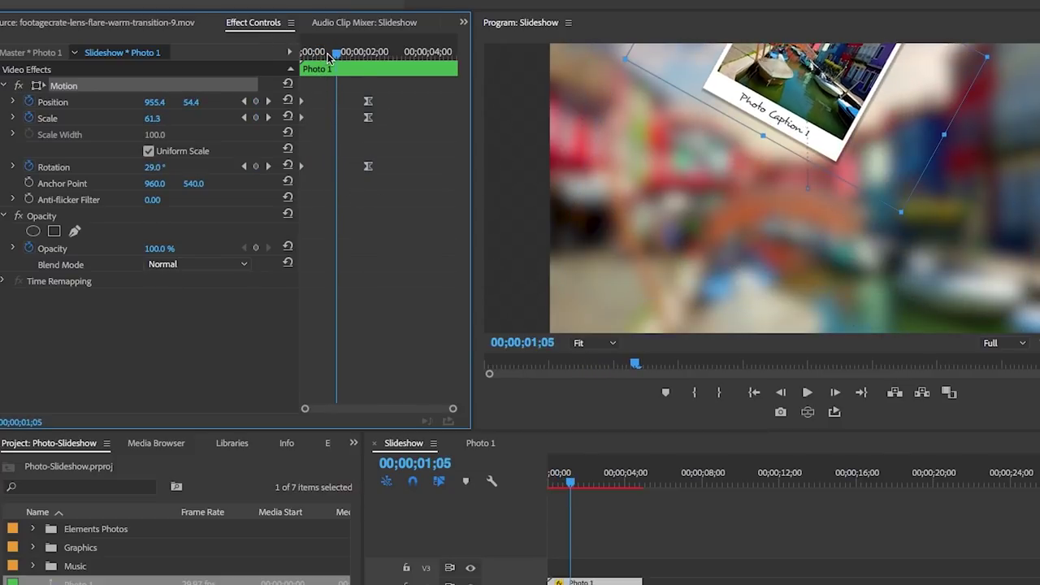
key("Home")
key("space")
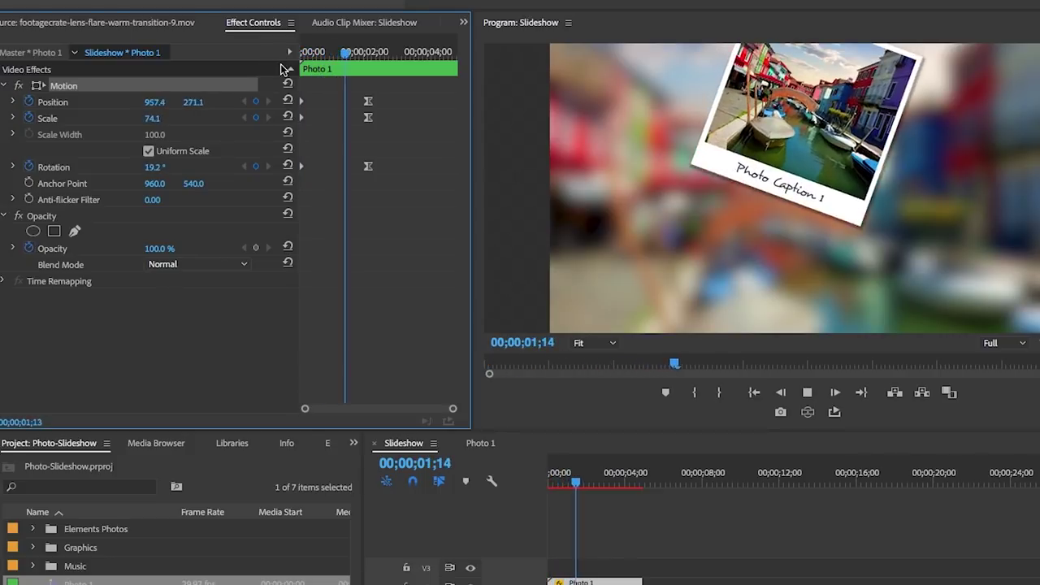
left_click_drag(379, 130, 365, 175)
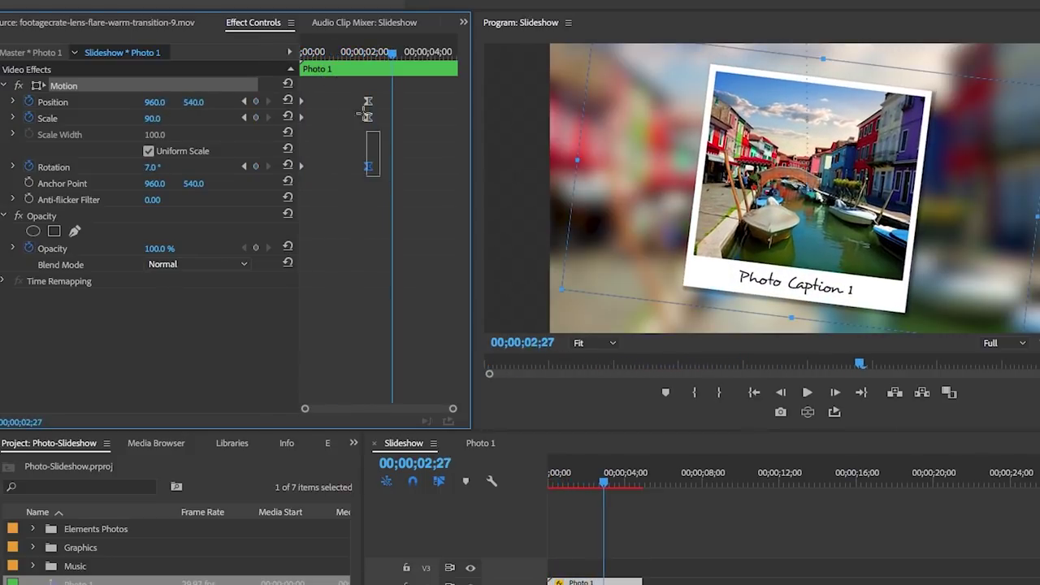
mouse_move(359, 114)
left_mouse_down()
mouse_move(354, 87)
mouse_move(345, 101)
left_mouse_up()
left_click(401, 52)
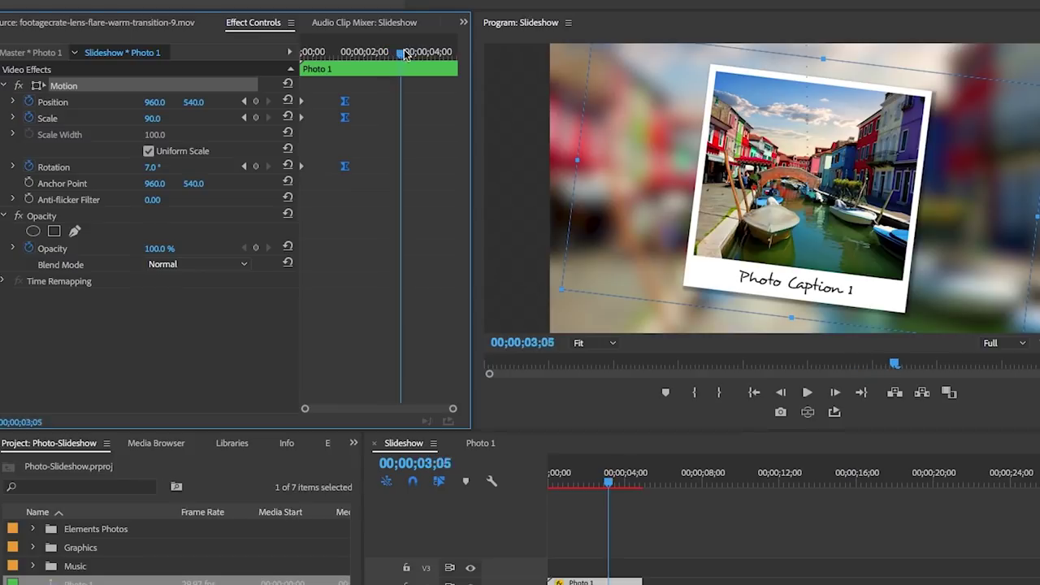
mouse_move(404, 52)
left_mouse_down()
mouse_move(432, 54)
mouse_move(424, 56)
left_mouse_up()
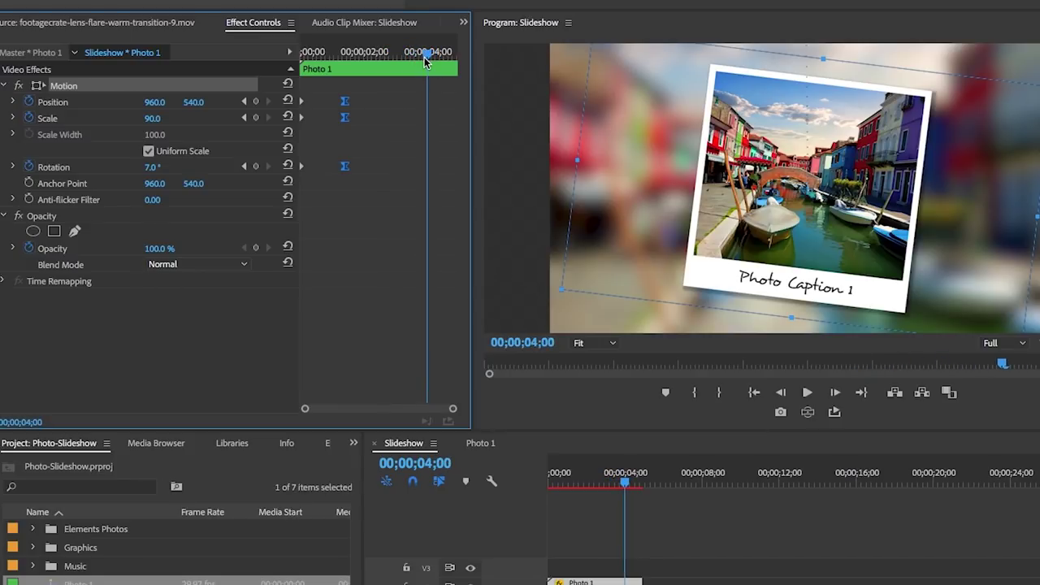
Add Position, Scale and Rotation hold keyframes at 00;00;04;00, then go to the clip's last frame.
left_click(255, 101)
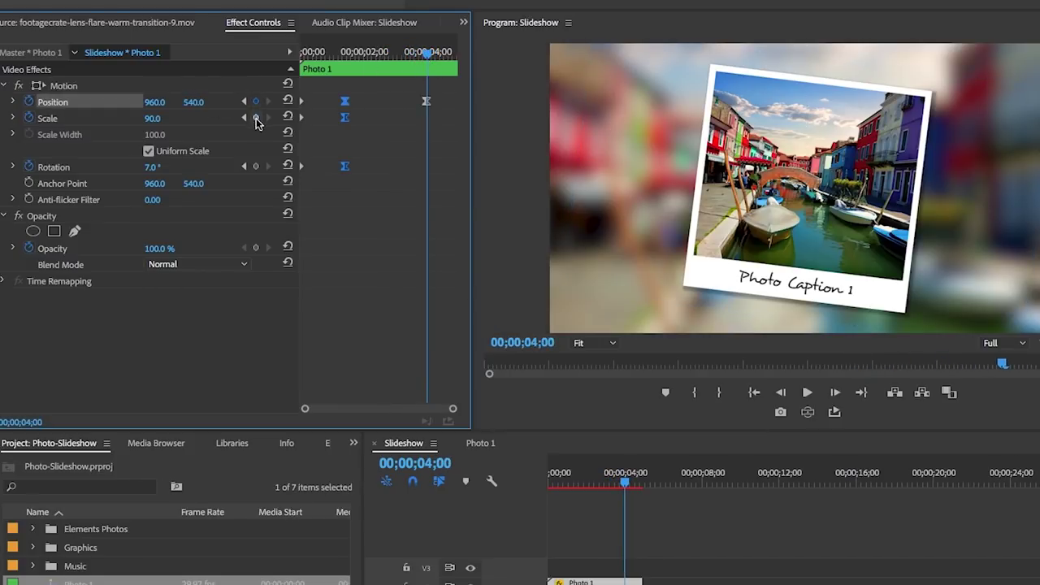
left_click(255, 118)
left_click(255, 166)
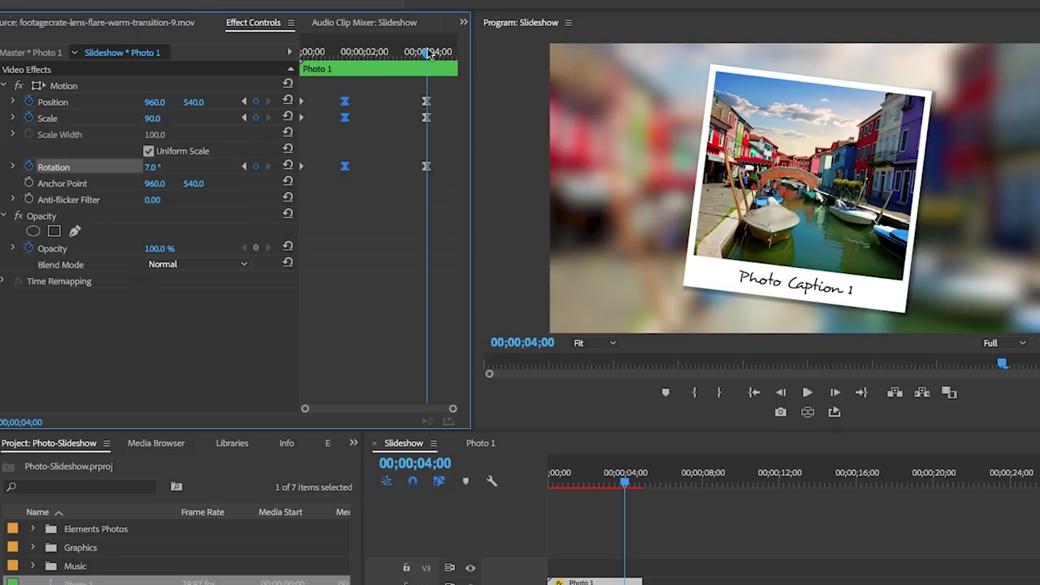
left_click_drag(429, 54, 452, 43)
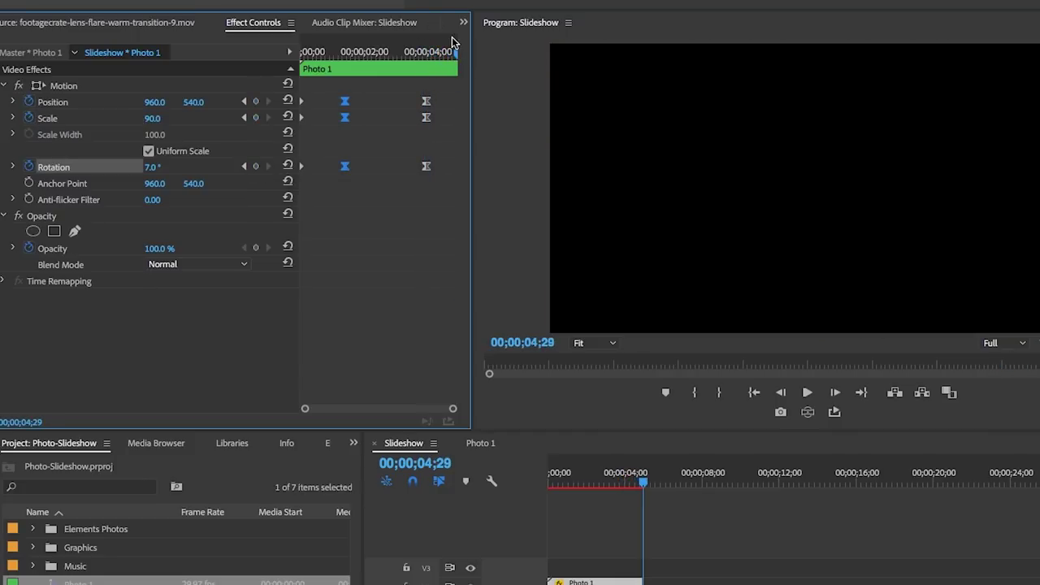
key("Left")
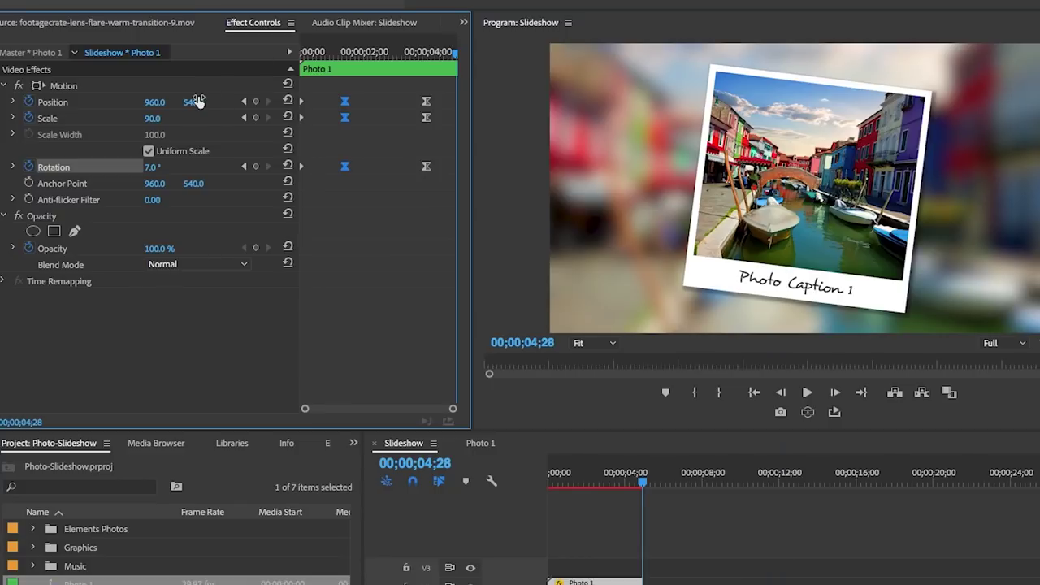
At the last frame set Rotation -101°, Position Y 1664 and Scale 0, then play the animation.
left_click_drag(153, 171, 93, 171)
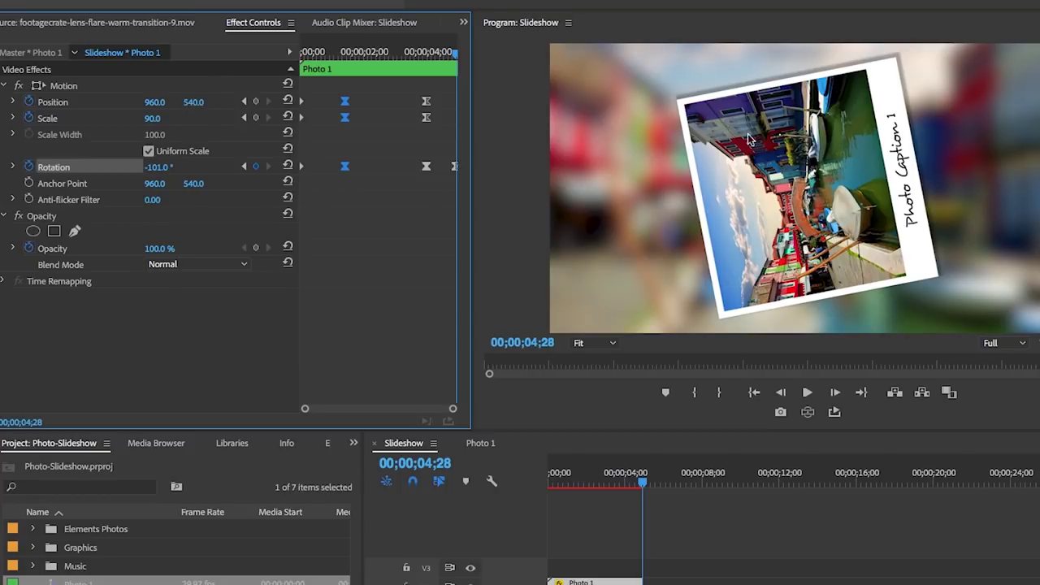
left_click_drag(193, 101, 285, 101)
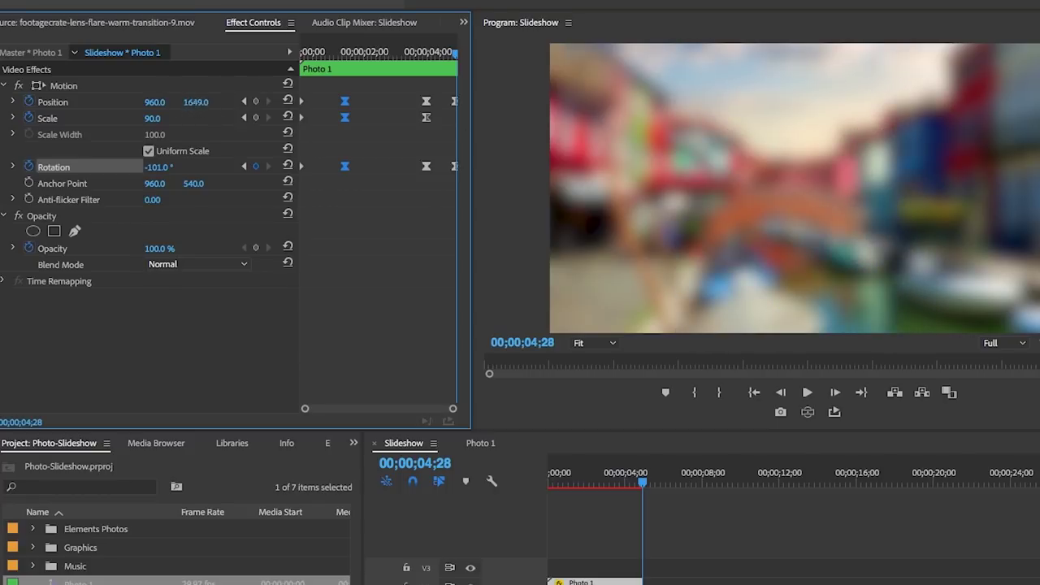
left_click(154, 118)
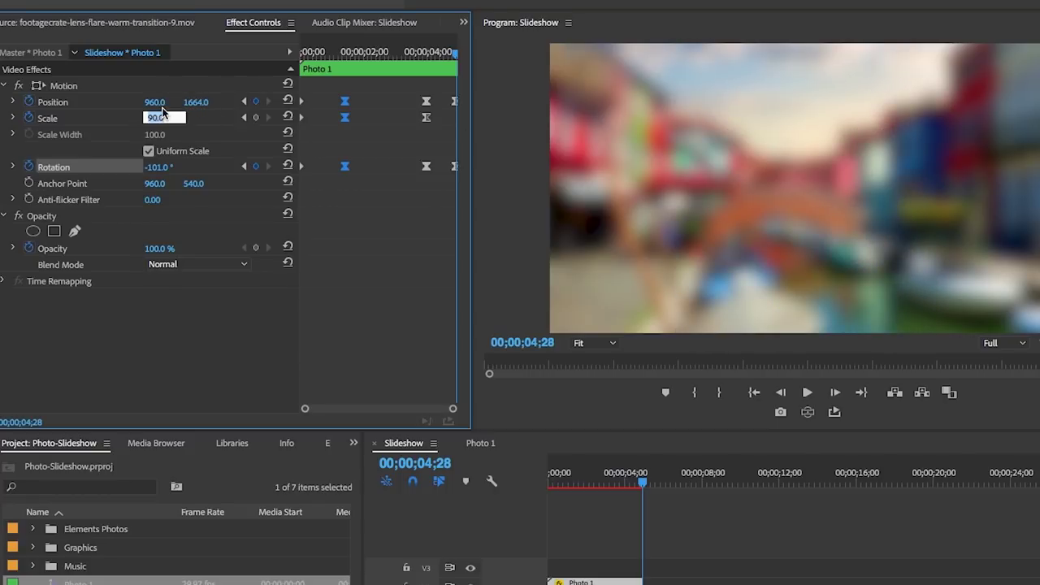
type("0")
key("Return")
key("Home")
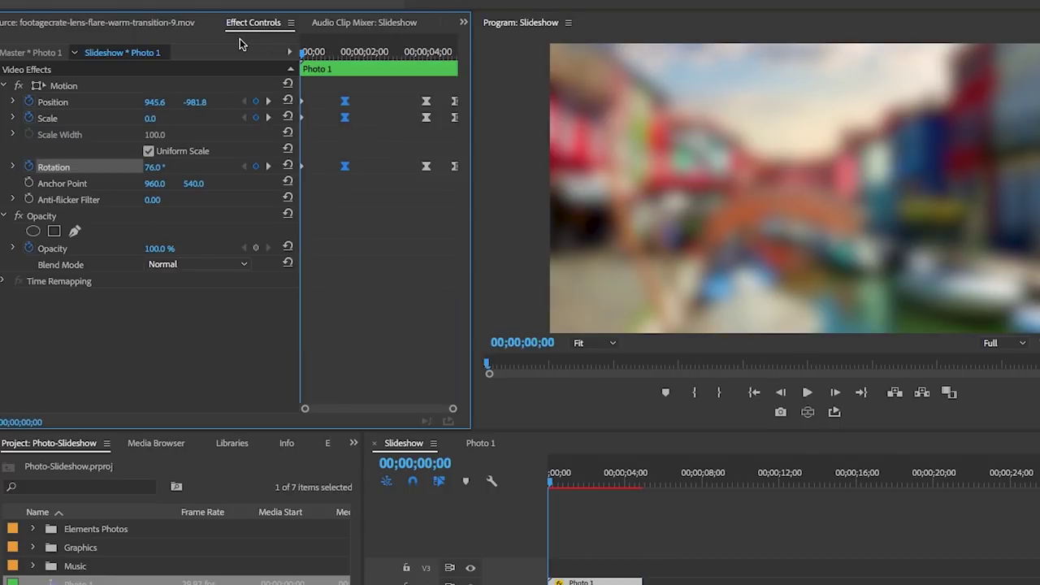
key("space")
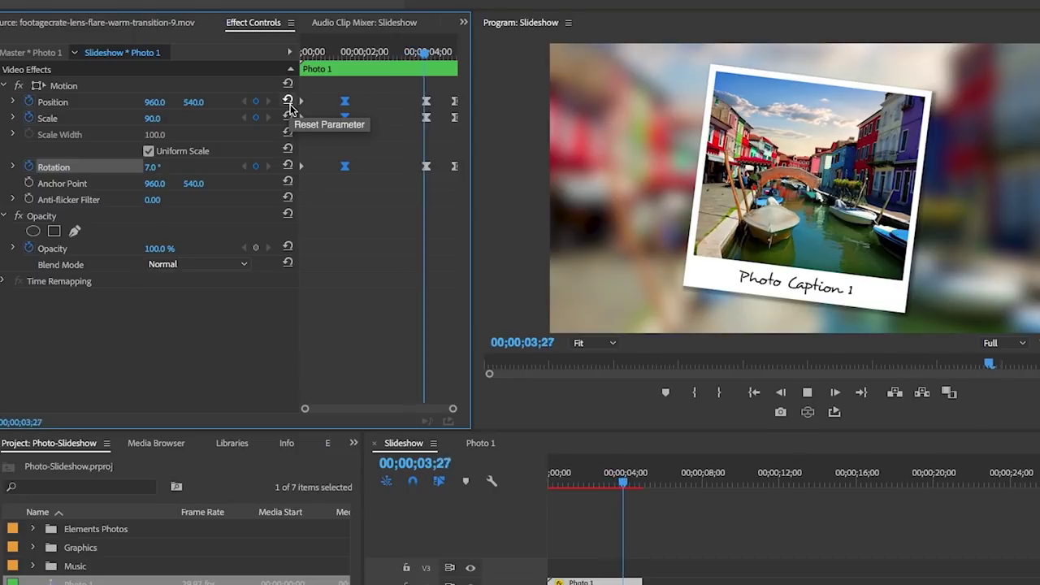
Retime the landing keyframes to about one second and replay the animation.
left_click_drag(350, 53, 336, 53)
left_click_drag(344, 100, 337, 109)
left_click_drag(340, 53, 268, 51)
key("space")
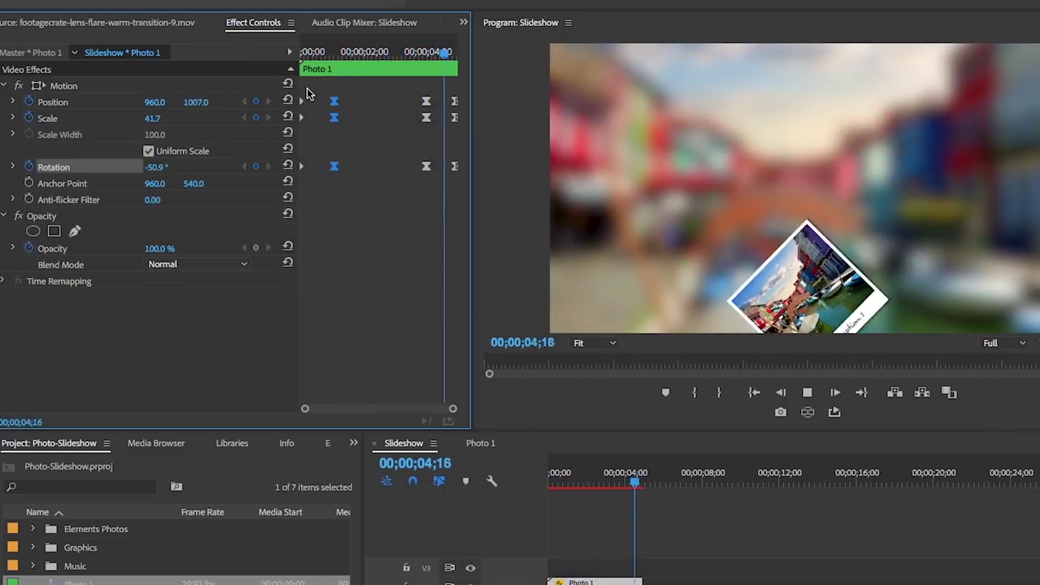
left_click_drag(450, 52, 428, 54)
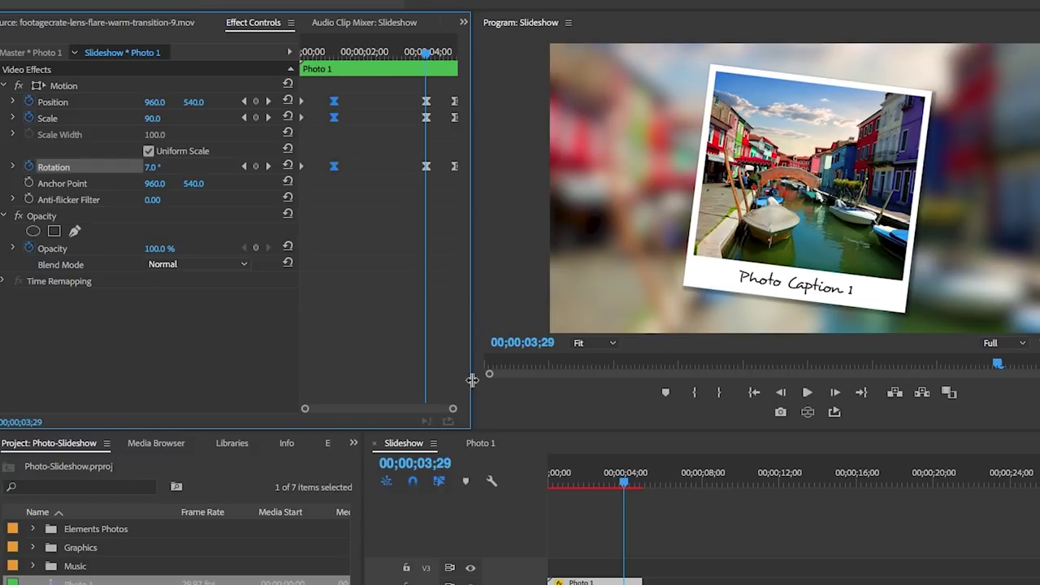
Widen the Effect Controls keyframe area and copy the selected Position, Scale and Rotation keyframes.
left_click_drag(472, 381, 549, 331)
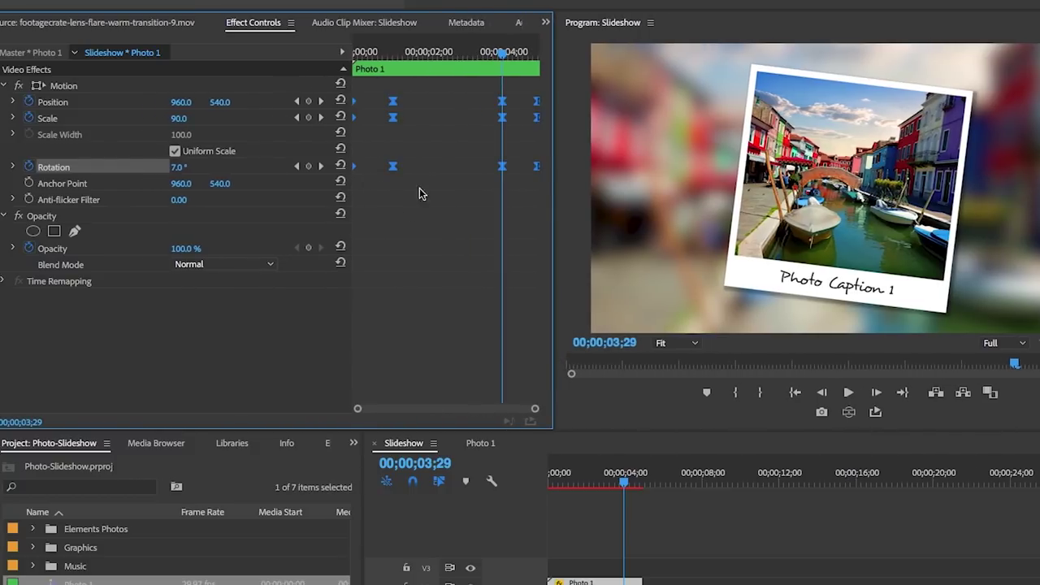
right_click(393, 109)
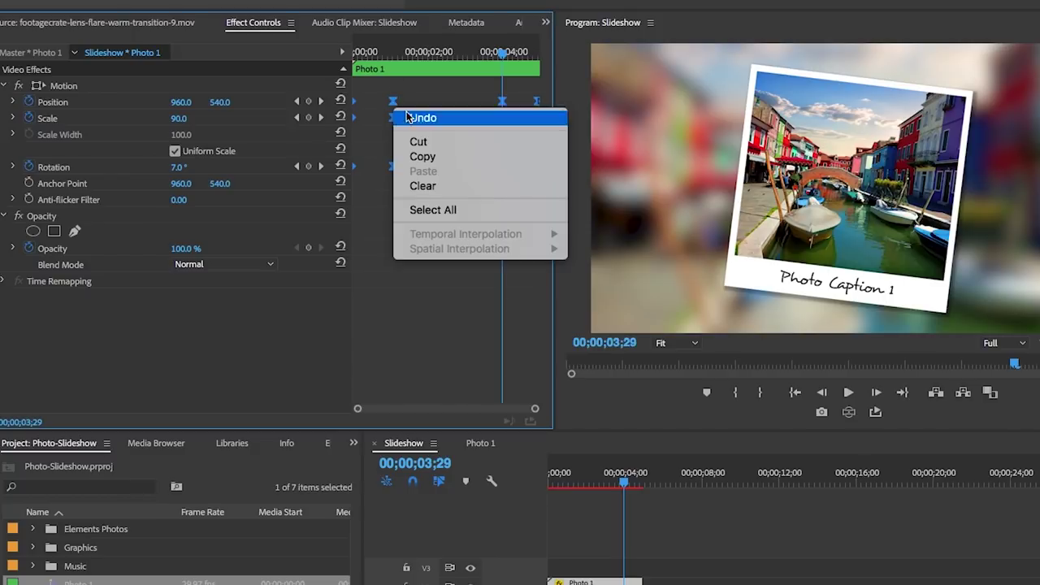
left_click(434, 157)
left_click(412, 268)
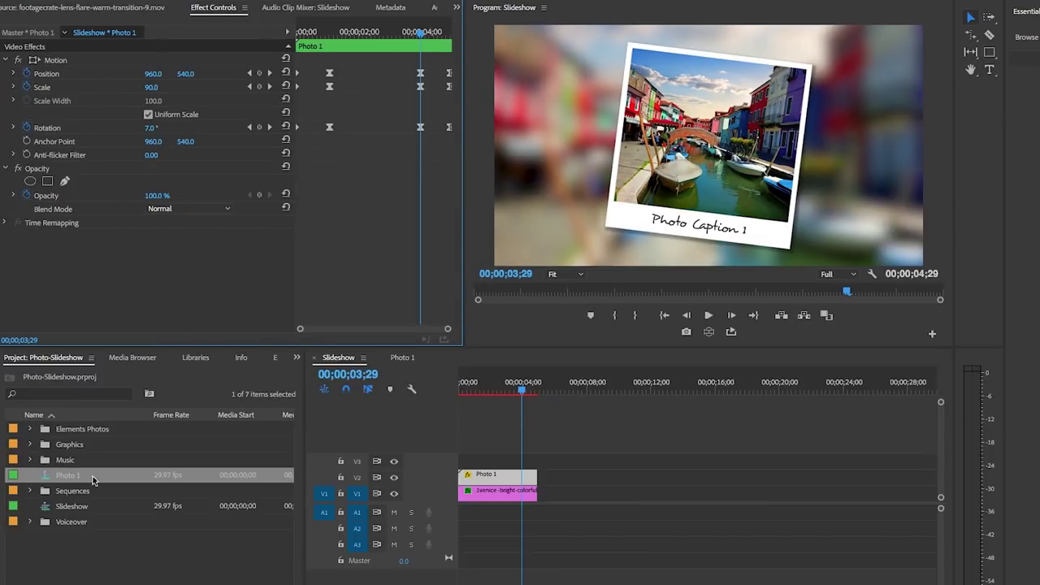
Add the 2champs-elysee photo to V1 after 1venice and scale it to 75%.
left_click(29, 429)
left_click_drag(60, 462, 552, 492)
left_click(564, 388)
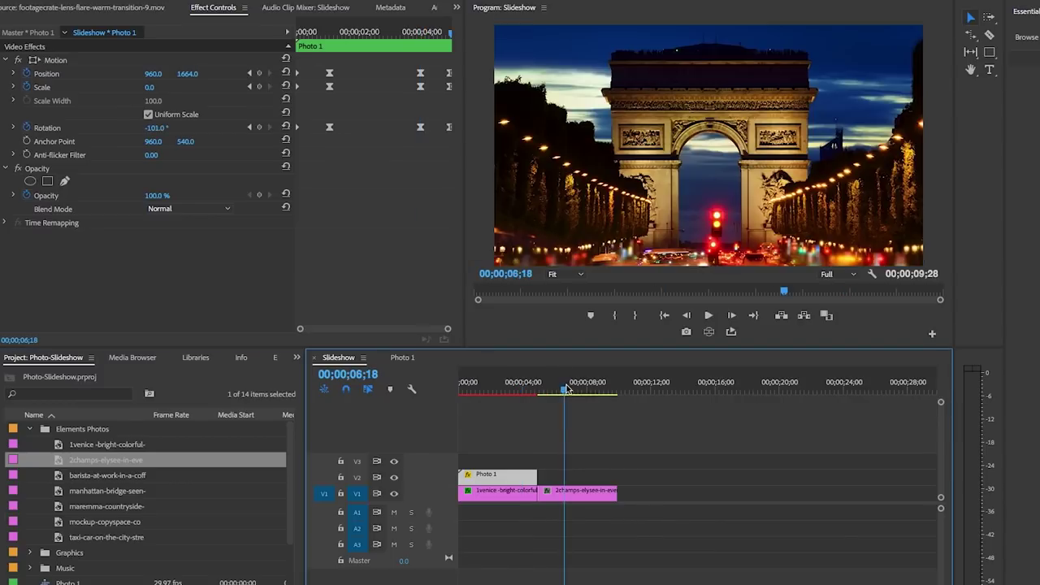
left_click(576, 490)
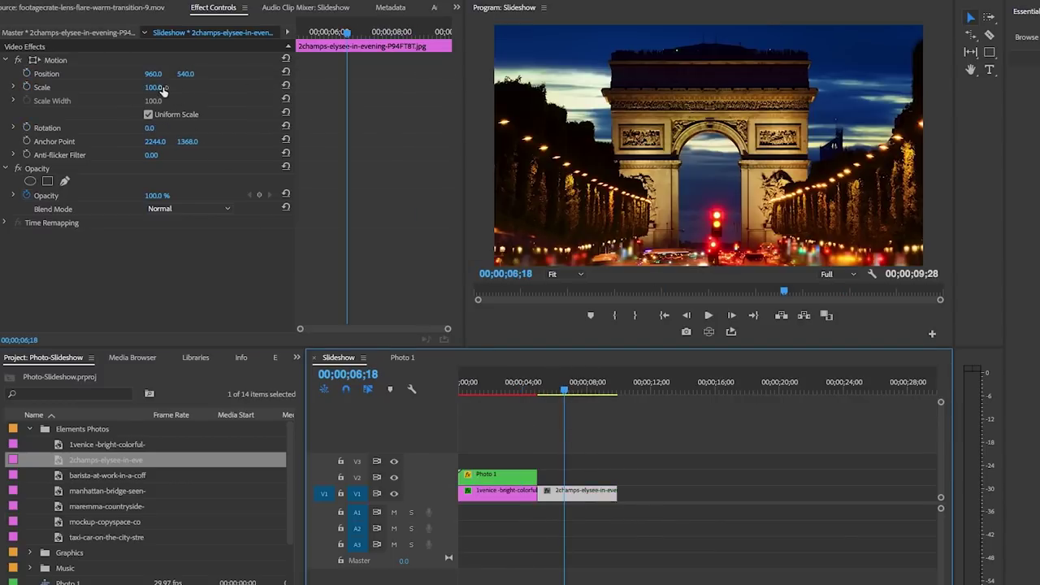
left_click_drag(162, 90, 142, 90)
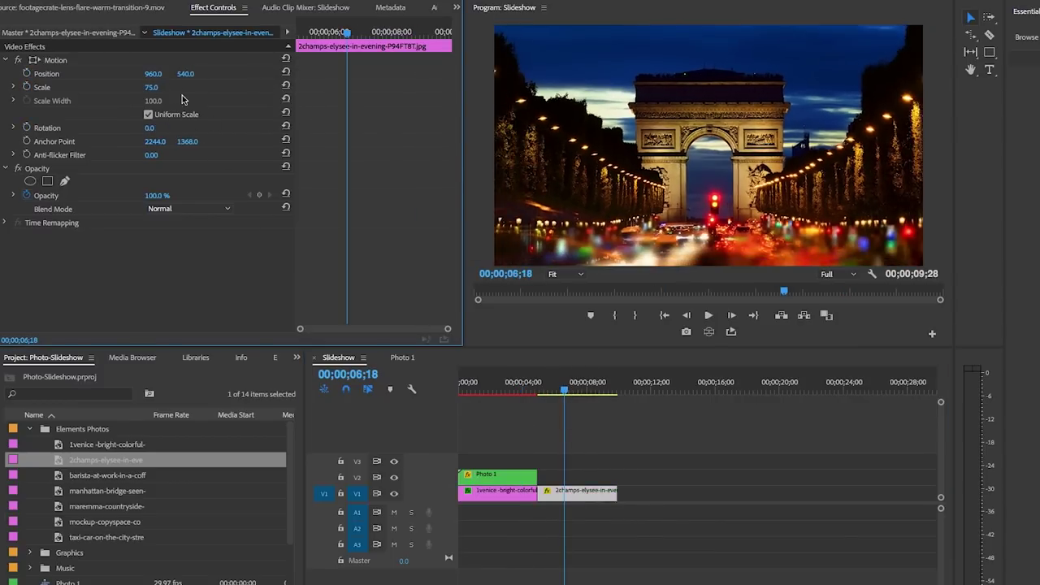
Copy 1venice and paste its attributes onto 2champs-elysee with Motion unchecked, carrying over the Gaussian Blur.
left_click(509, 491)
right_click(492, 494)
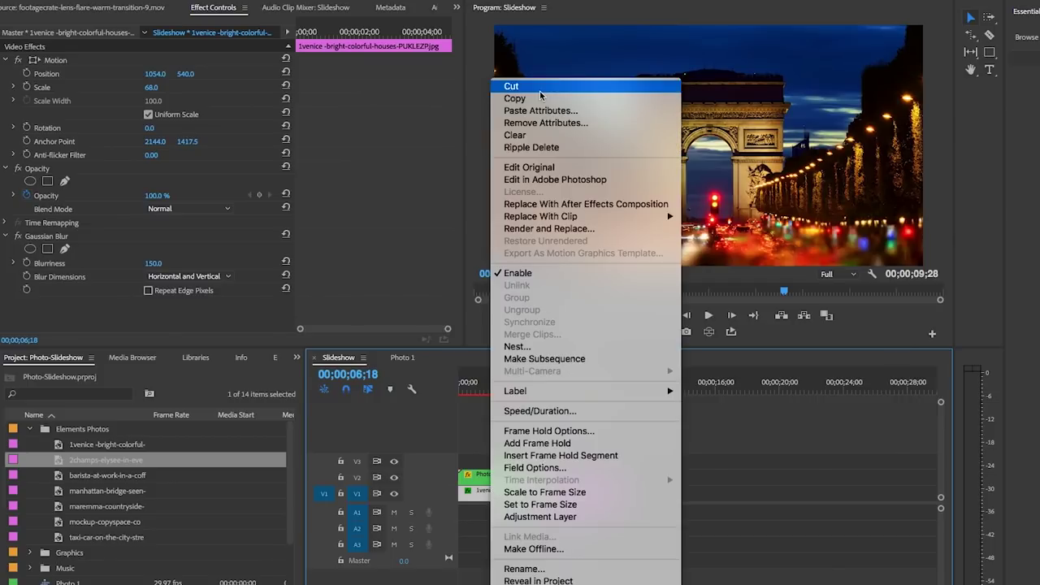
left_click(515, 97)
left_click(573, 492)
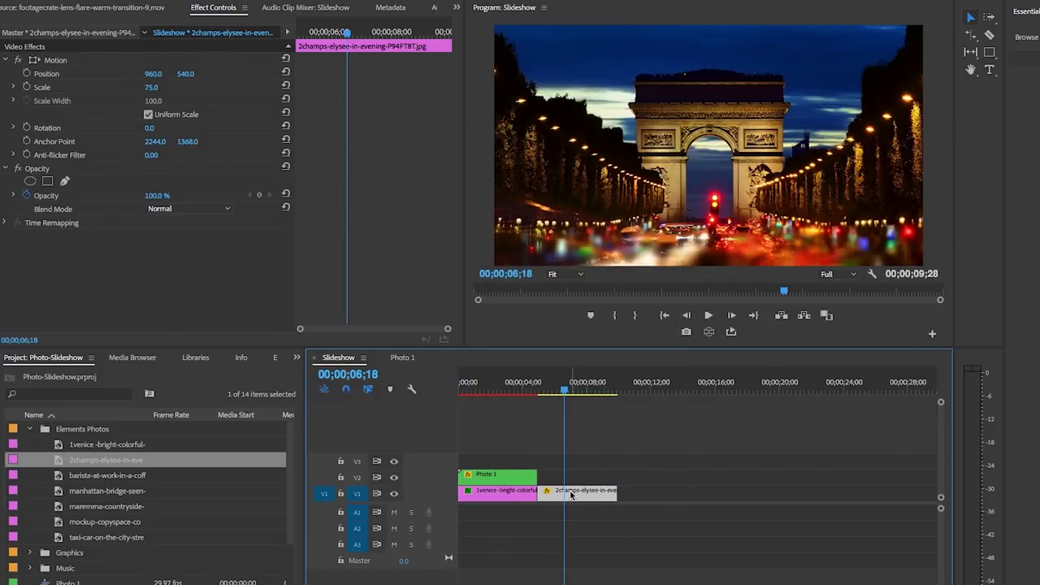
right_click(571, 493)
left_click(601, 112)
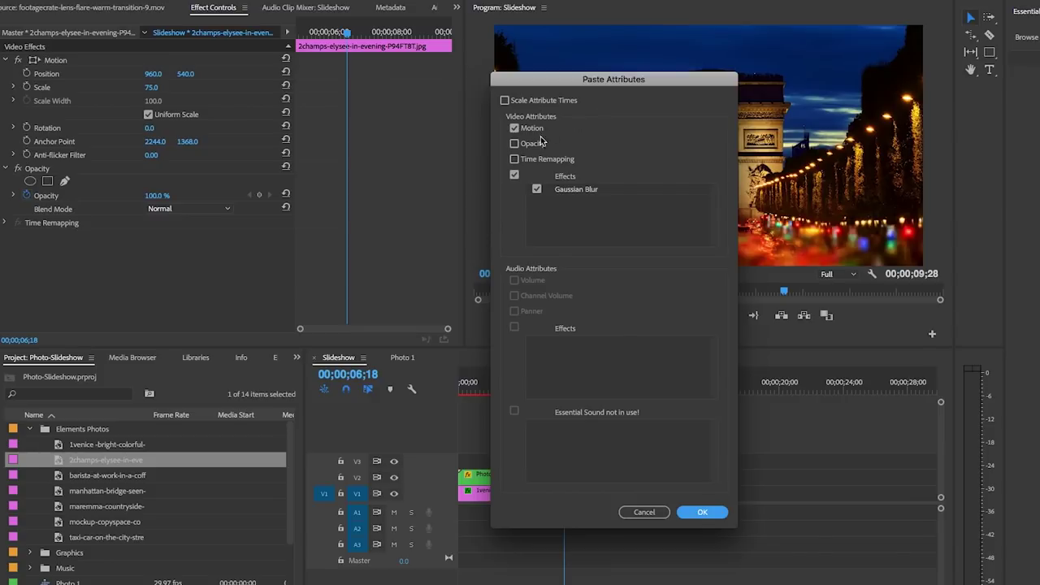
left_click(515, 129)
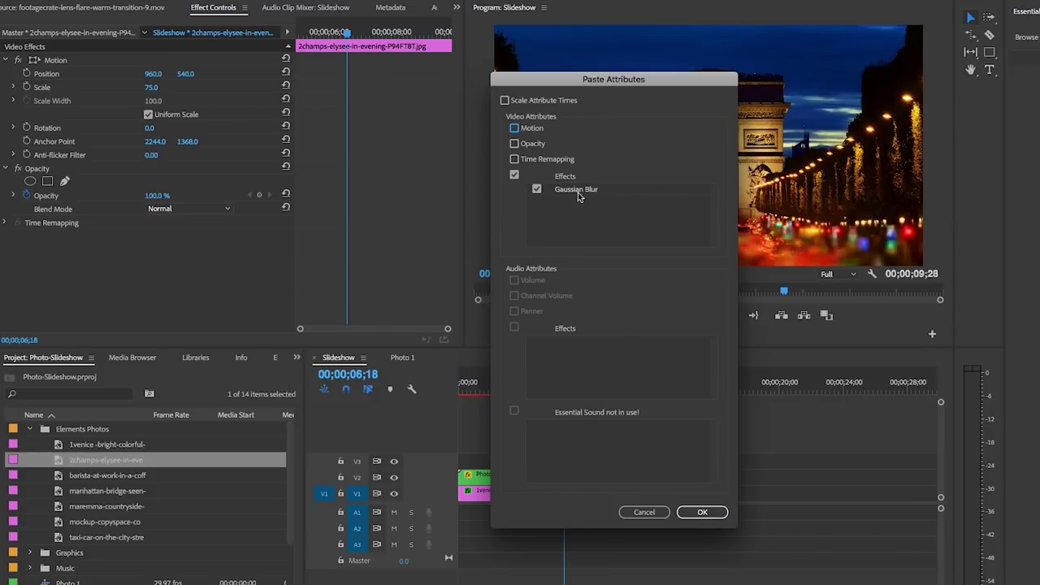
left_click(700, 512)
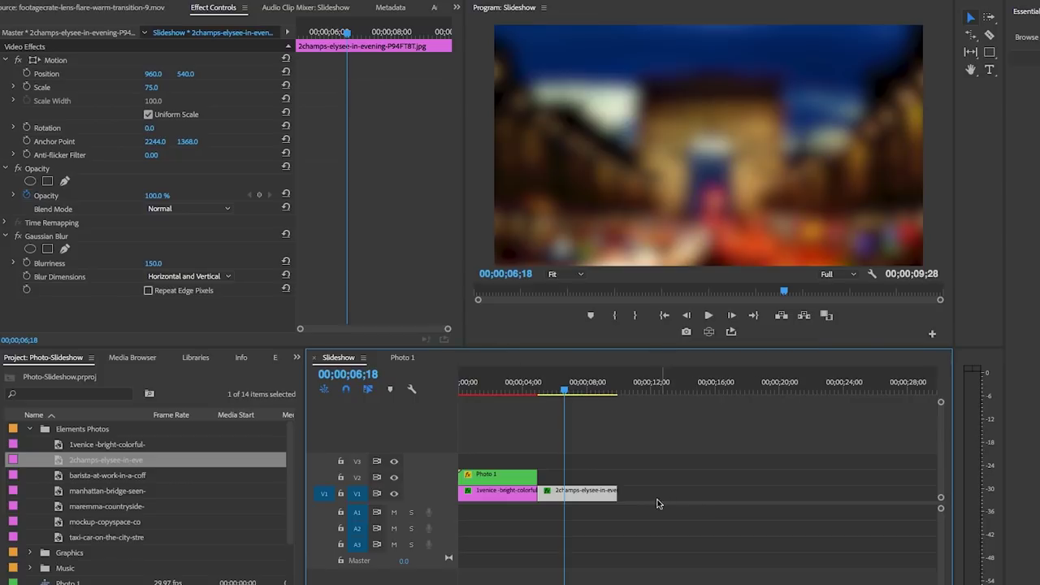
left_click(27, 429)
Duplicate the Photo 1 sequence, rename the copy 'Photo 2', and load it in the timeline.
right_click(63, 476)
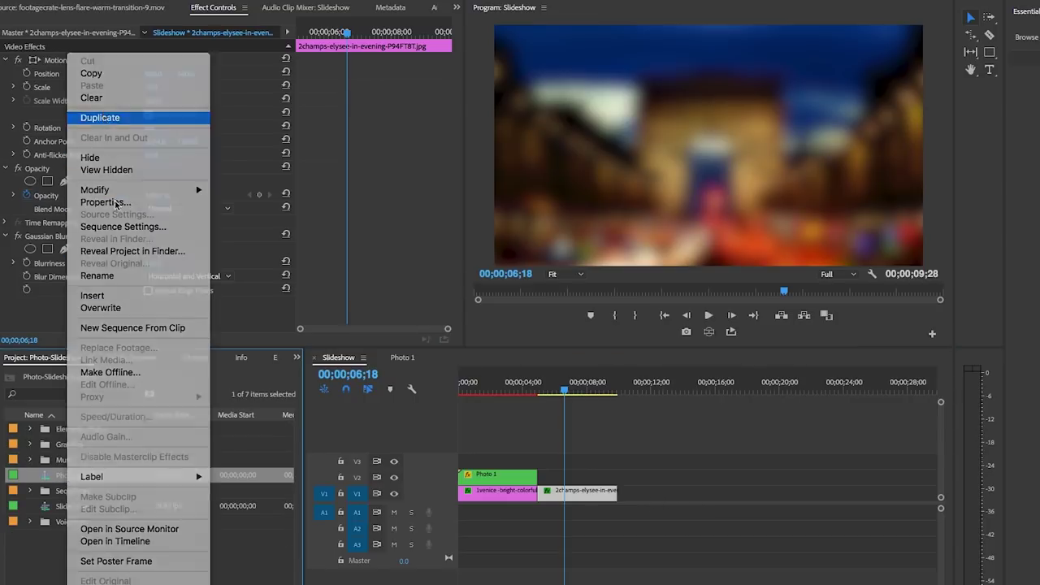
left_click(99, 117)
left_click(86, 491)
left_click_drag(80, 492, 122, 491)
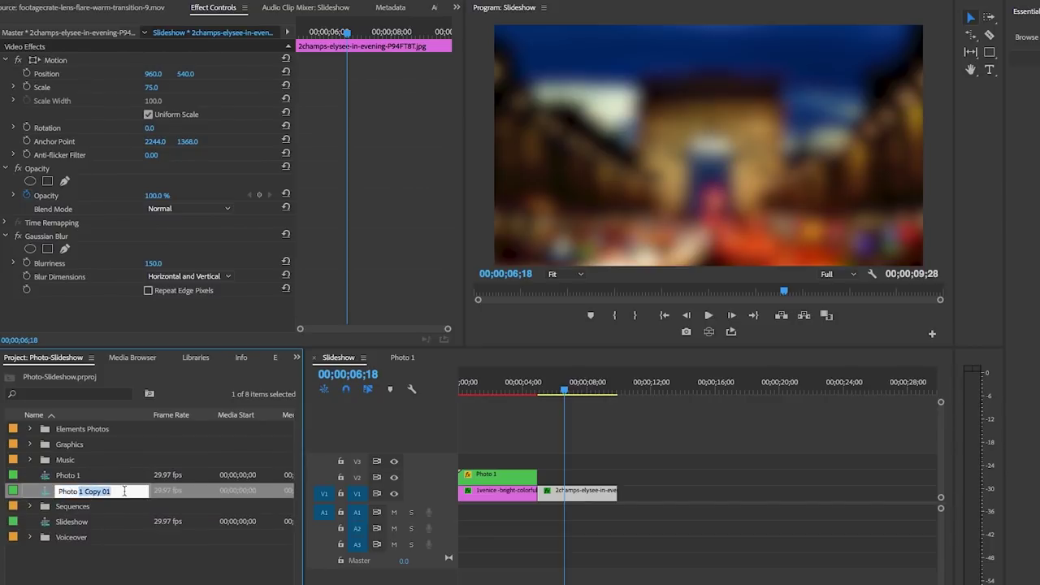
type("2")
key("Tab")
double_click(45, 492)
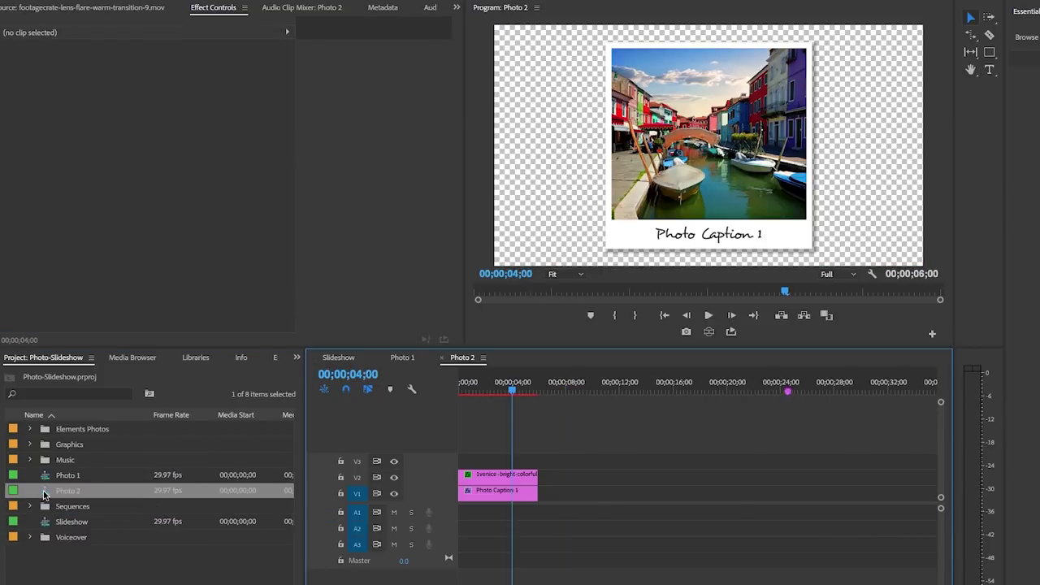
left_click(508, 479)
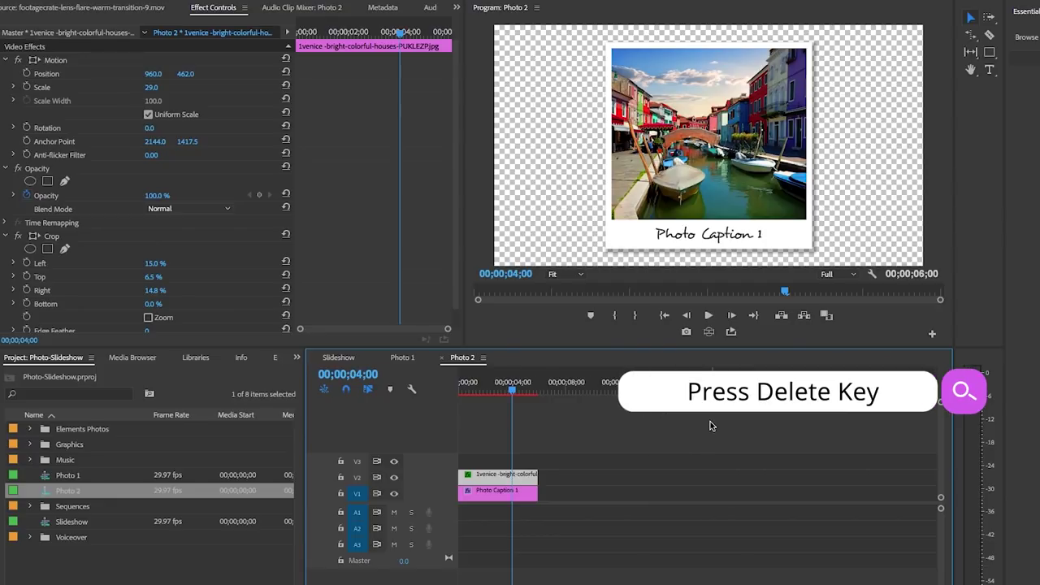
Replace the Venice clip on V2 with the 2champs photo, trimmed to the caption's length.
key("Delete")
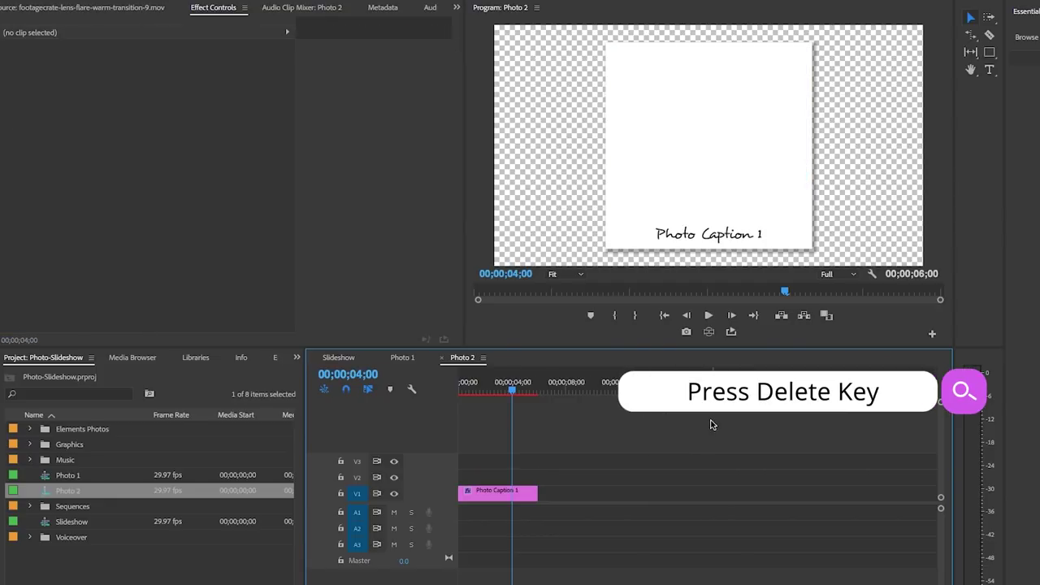
left_click(515, 491)
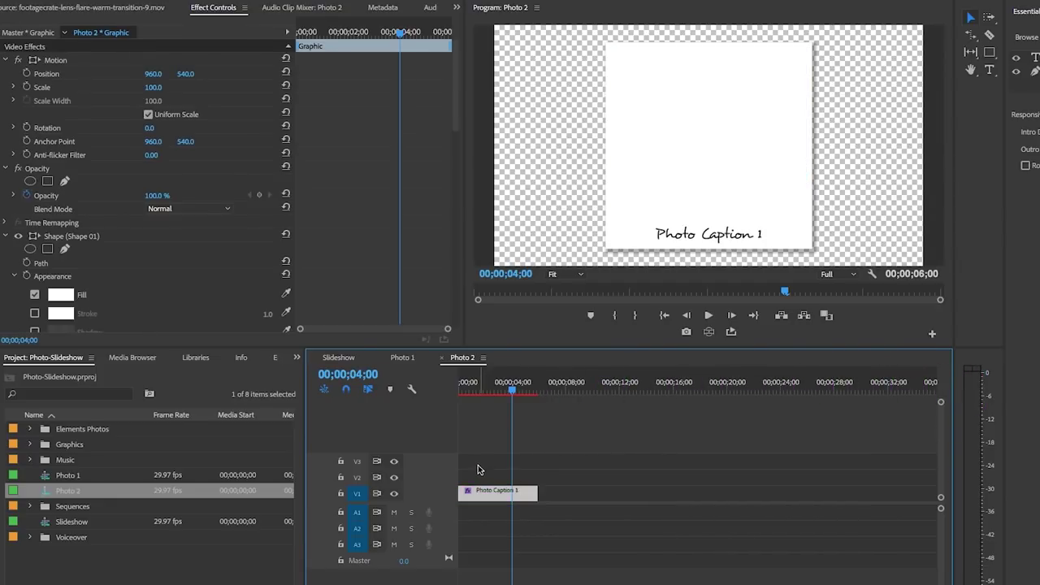
left_click(30, 428)
left_click_drag(102, 459, 448, 477)
left_click_drag(524, 473, 536, 473)
Apply Crop to the Arc de Triomphe photo, set Scale 32 and Position Y 444, and crop its sides.
left_click(30, 428)
left_click(276, 357)
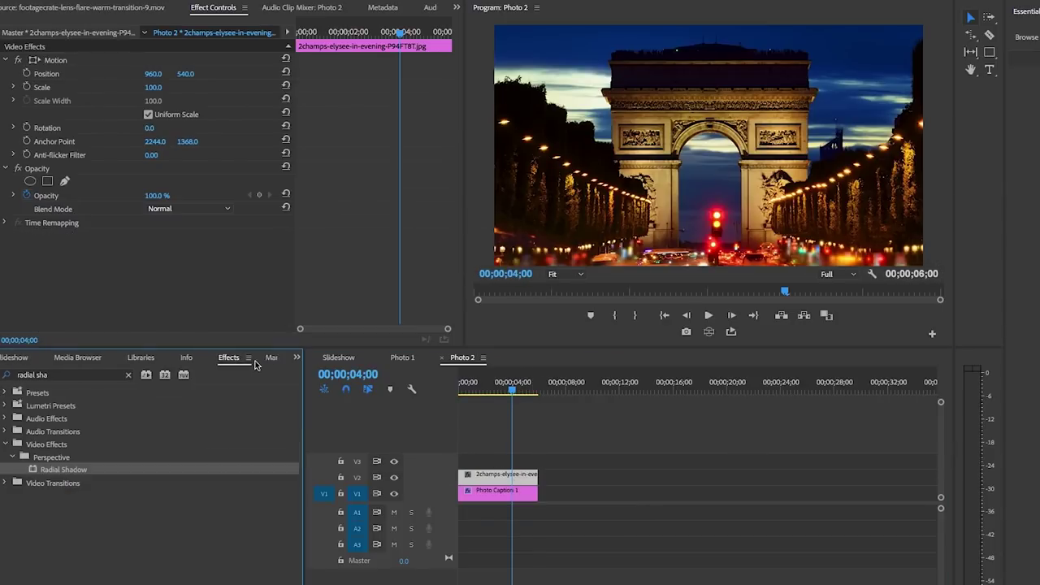
left_click(49, 375)
type("crop")
left_click_drag(45, 497, 497, 476)
left_click_drag(158, 70, 103, 71)
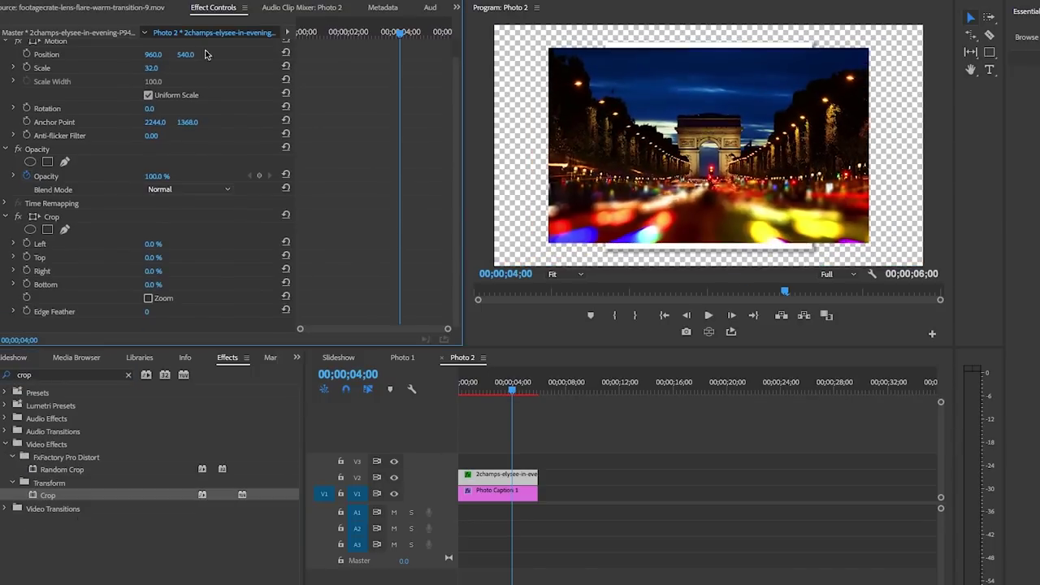
left_click_drag(185, 55, 159, 54)
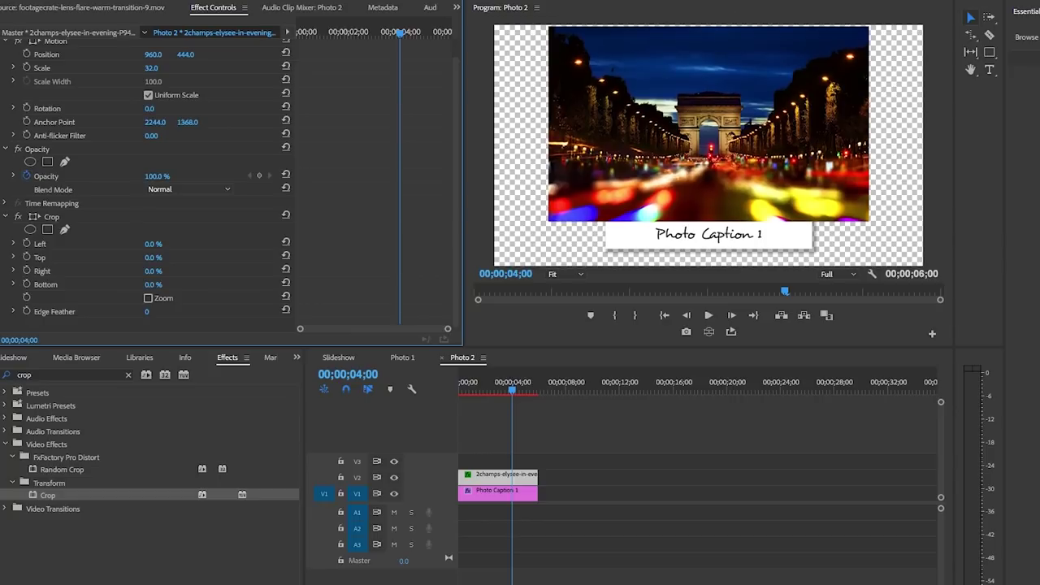
left_click_drag(149, 243, 167, 261)
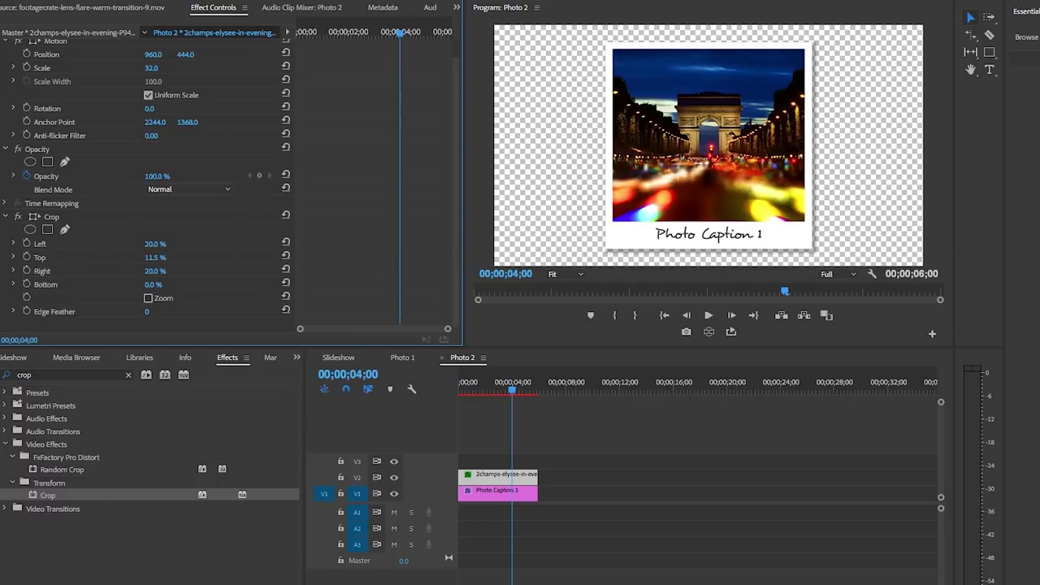
Change the caption text to 'Photo Caption 2' and return to the Slideshow sequence.
left_click(355, 388)
left_click_drag(378, 388, 418, 394)
type("2")
left_click(813, 123)
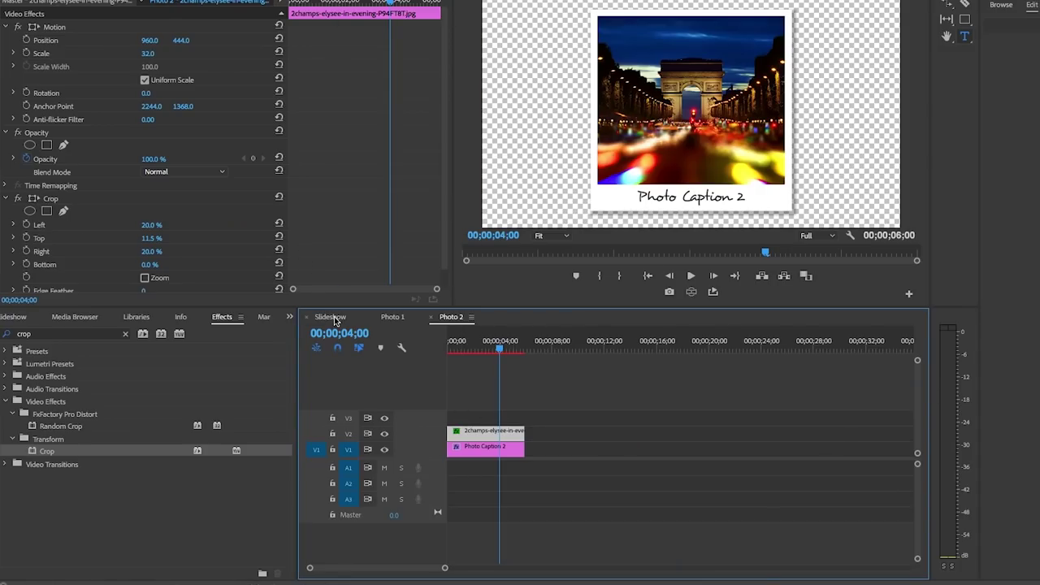
left_click(333, 316)
Place Photo 2 on V2 over the Arc de Triomphe background, delete its audio, and trim it to match V1.
left_click(8, 318)
left_click_drag(43, 449, 567, 494)
left_click(535, 481)
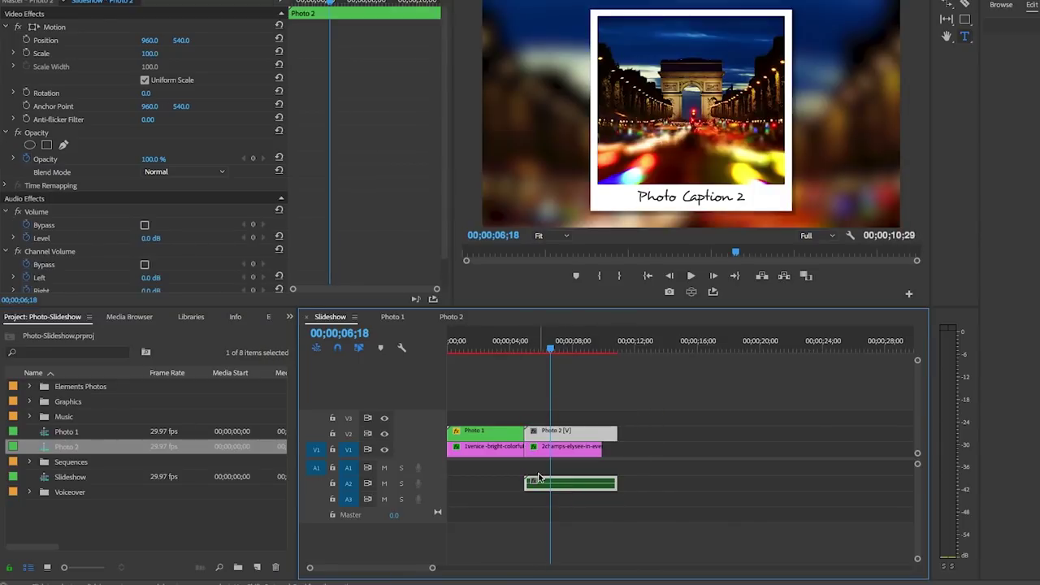
left_click(543, 484, "alt")
key("Delete")
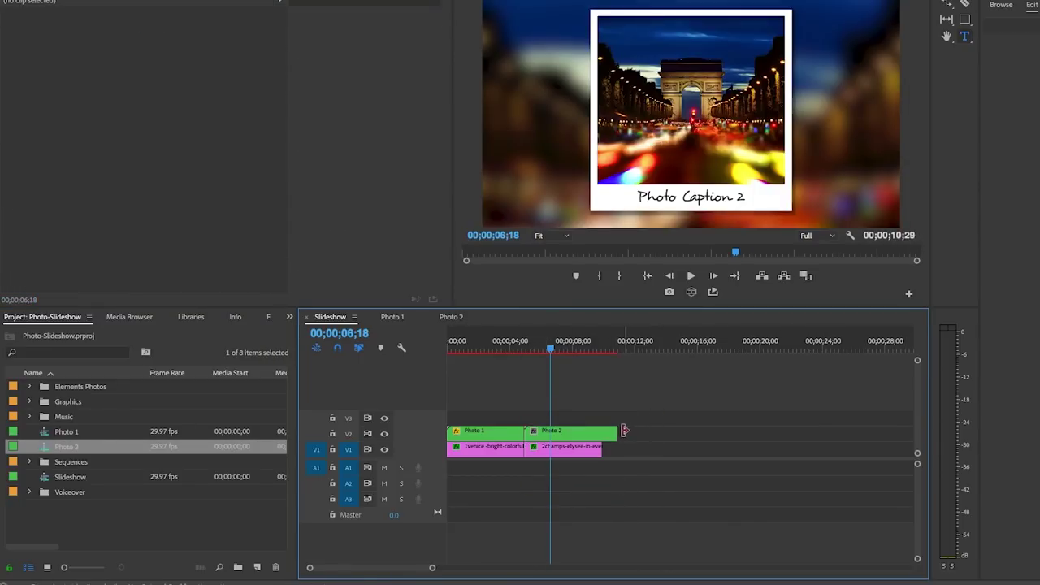
left_click_drag(617, 432, 601, 432)
left_click(573, 437)
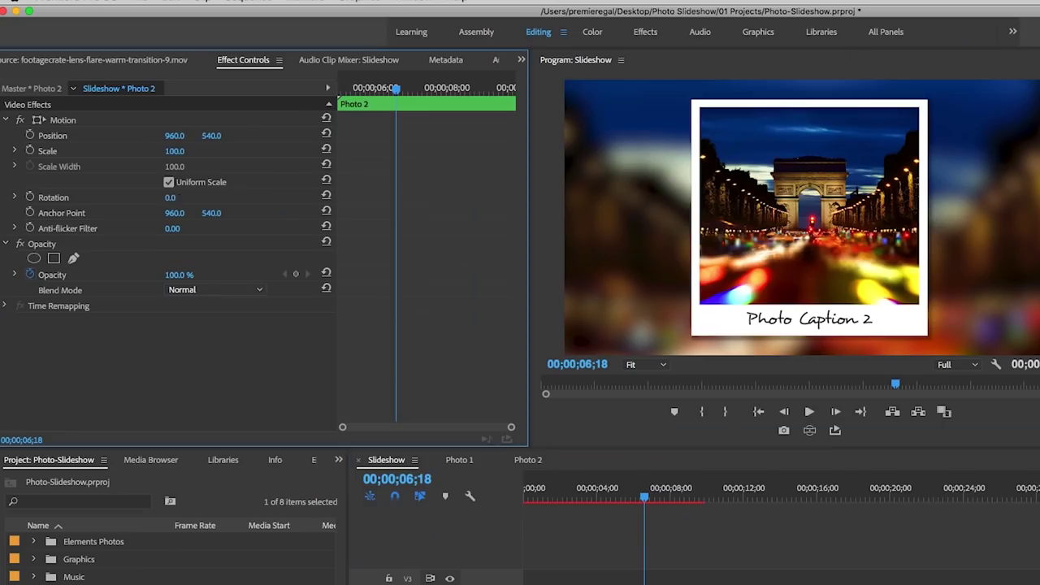
Set Photo 2's Rotation to -6° and its Scale to 90%.
left_click(157, 91)
type("-")
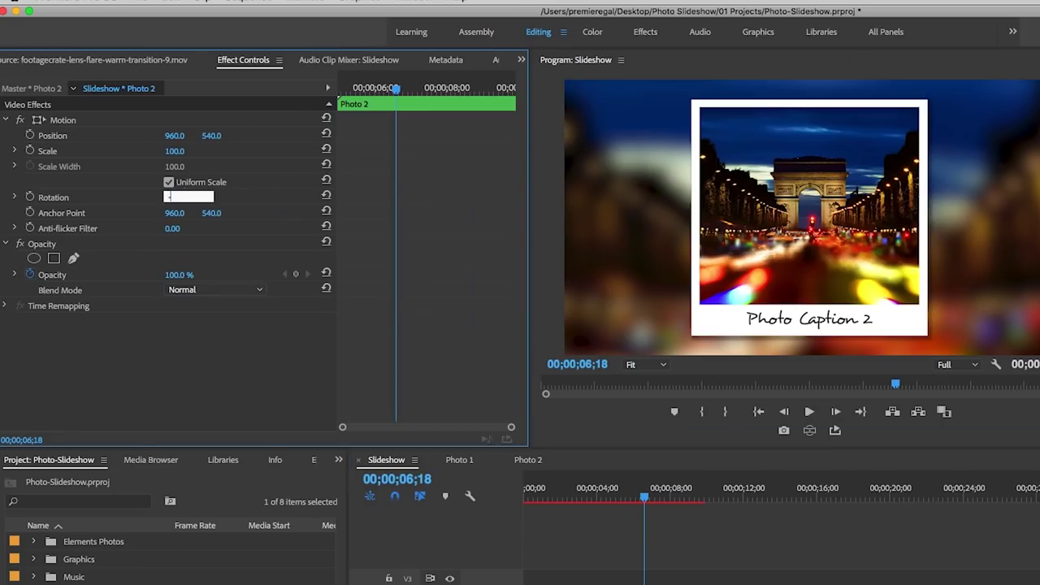
type("6")
key("Return")
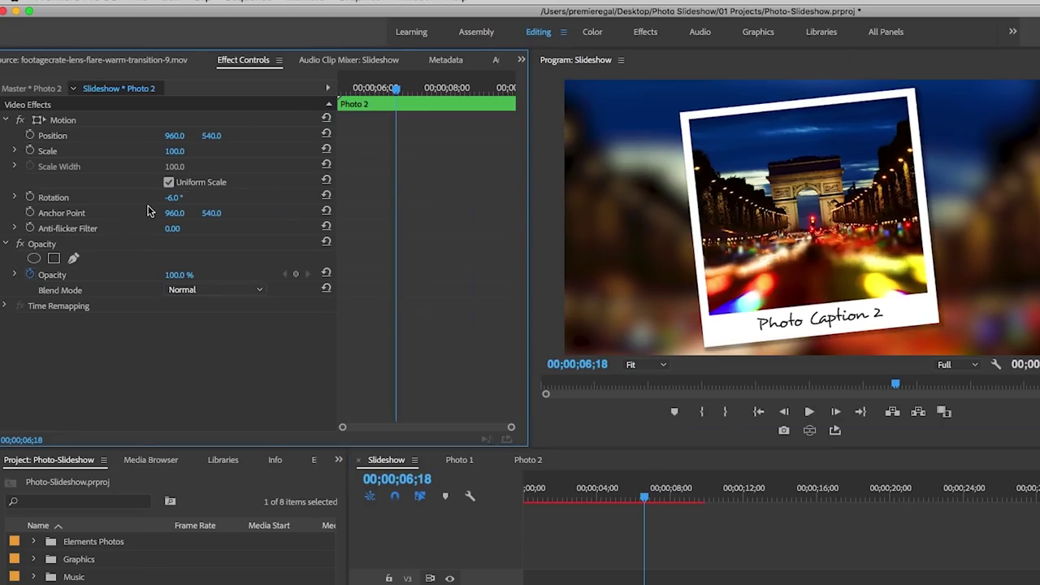
left_click(185, 148)
type("8")
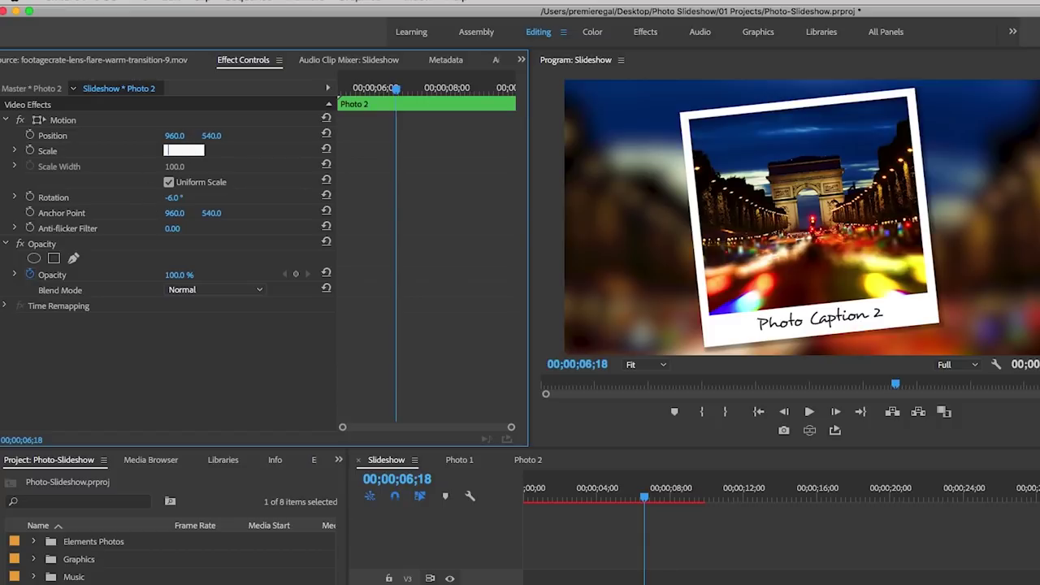
type("0")
key("Return")
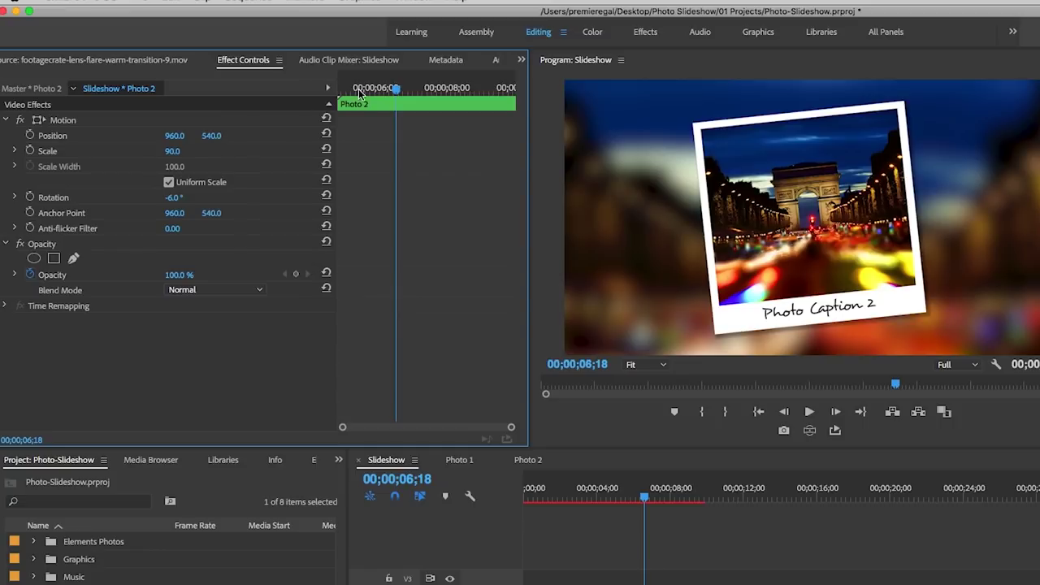
left_click_drag(343, 89, 379, 97)
Set Position, Scale and Rotation keyframes at 6;02, and tilt Photo 2 to -100° at its start.
left_click(29, 136)
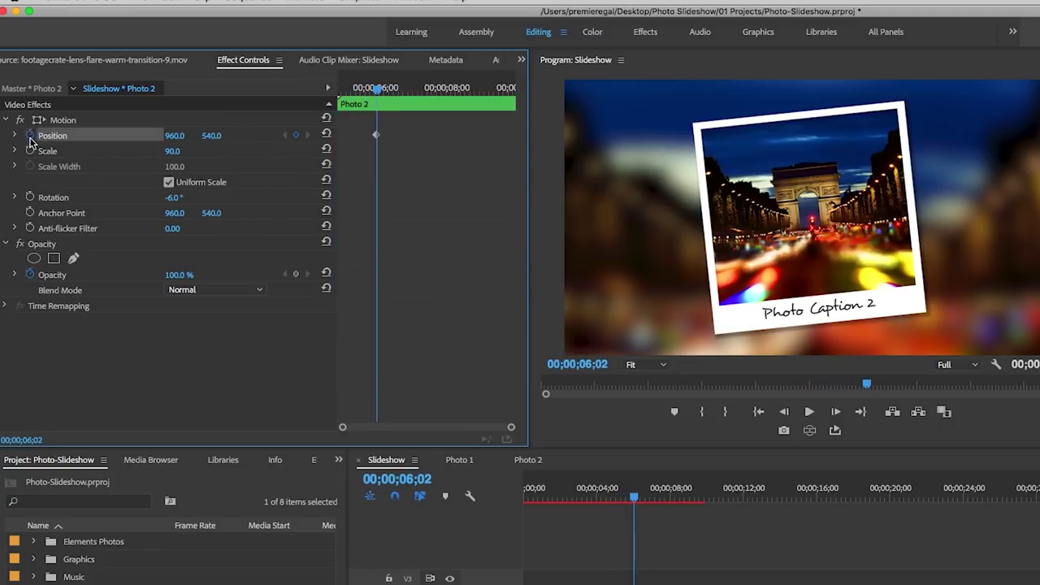
left_click(30, 151)
left_click(29, 198)
left_click_drag(370, 91, 338, 89)
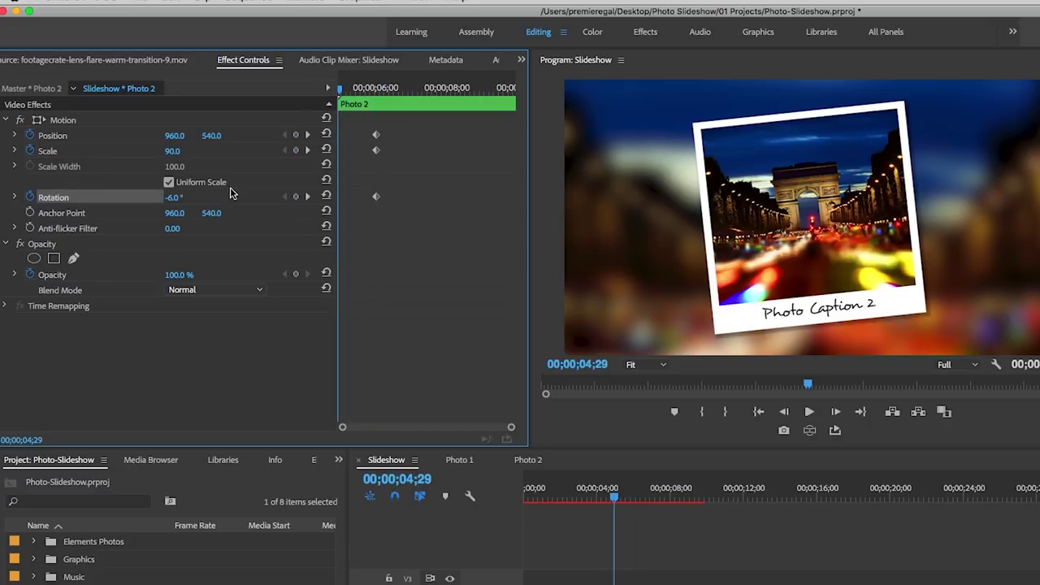
left_click_drag(176, 199, 101, 200)
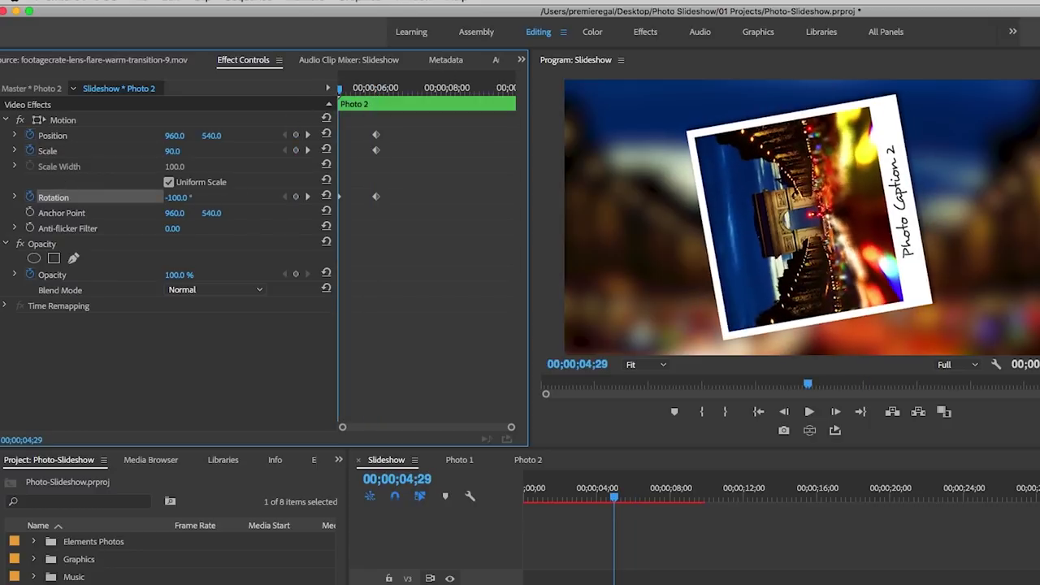
At the start, move Photo 2 off the left of the frame with the preview at 25%, and set Scale 0.
left_click(177, 135)
left_click(187, 121)
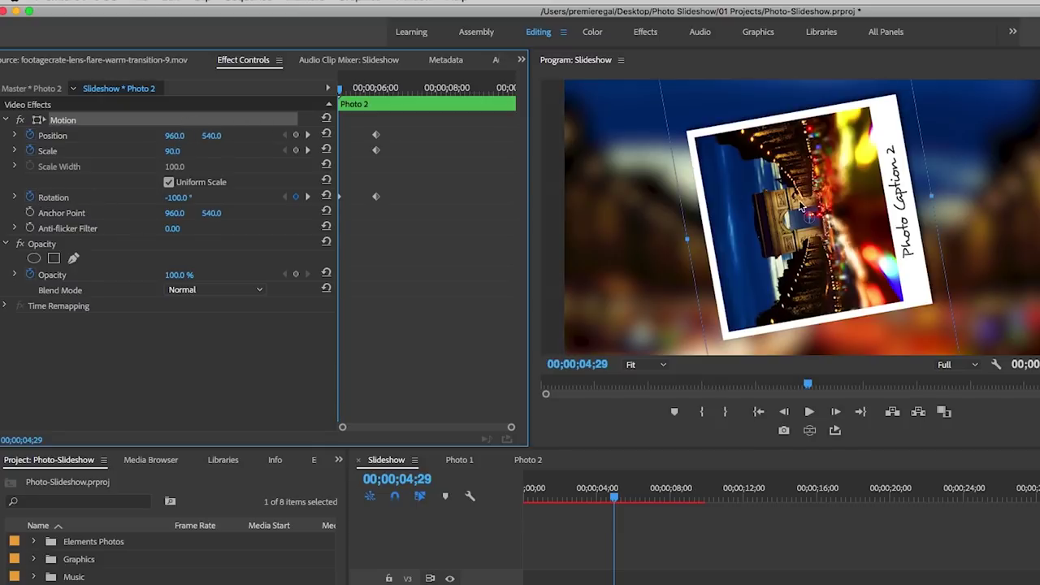
left_click_drag(758, 188, 557, 204)
left_click(646, 364)
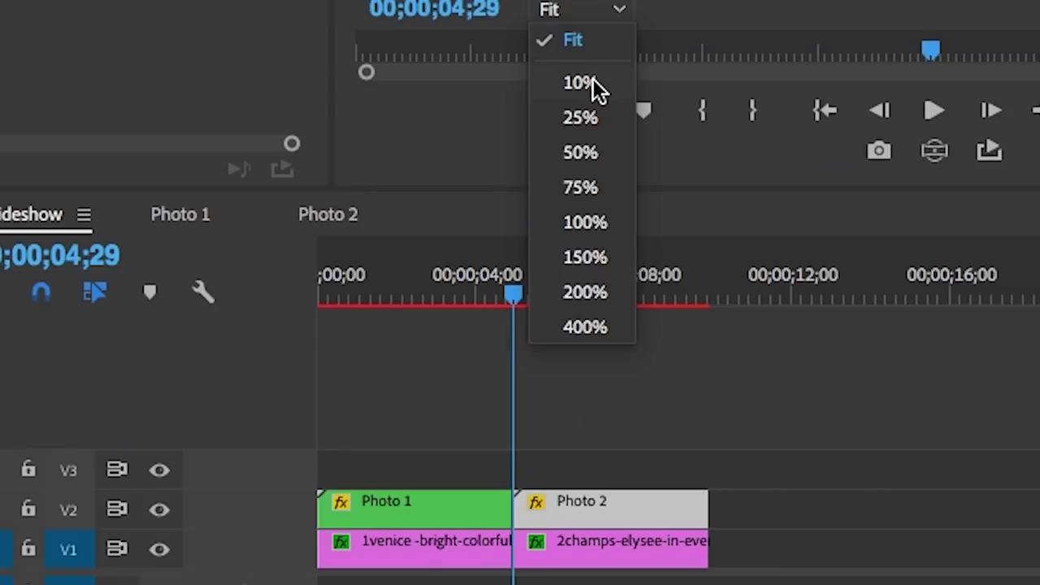
left_click(580, 117)
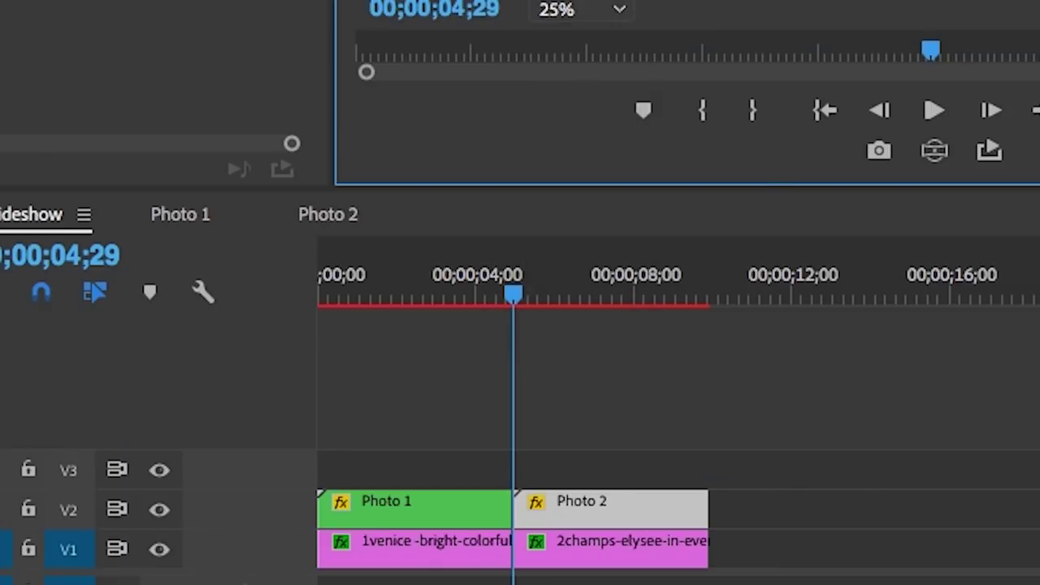
left_click(180, 149)
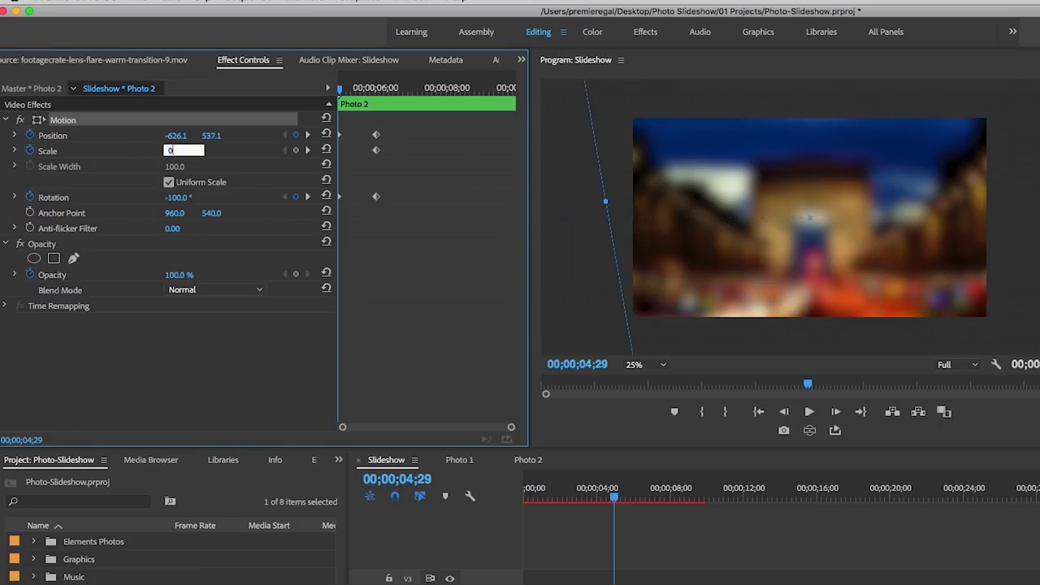
key("Return")
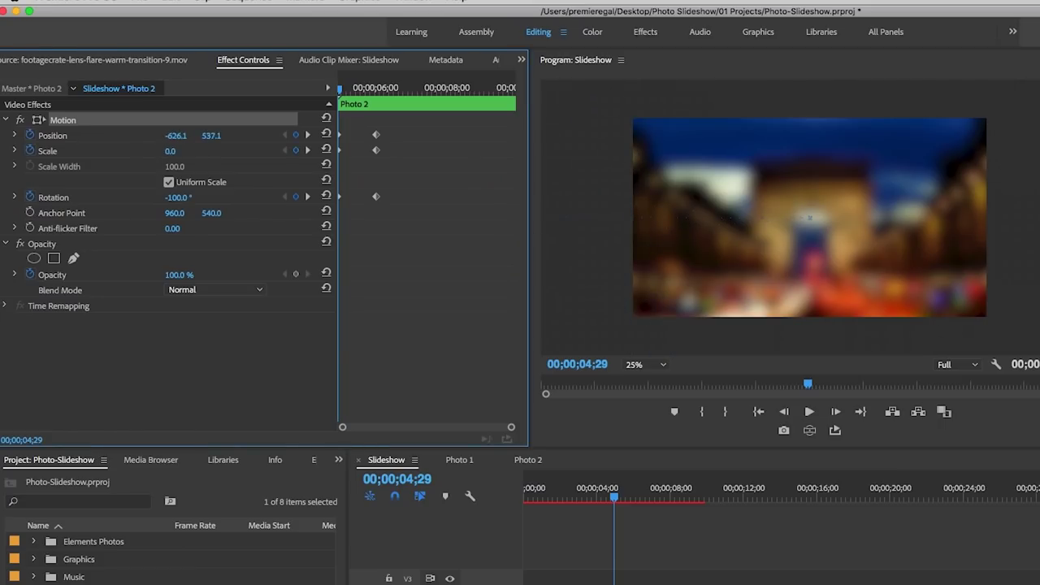
Preview Photo 2's entrance and select its resting-pose keyframes.
key("space")
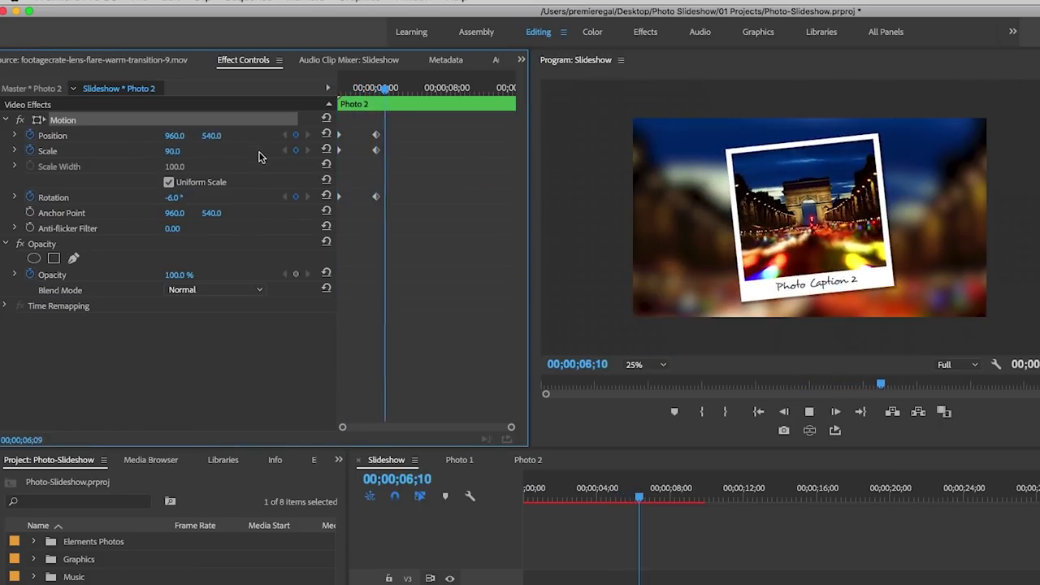
key("space")
left_click_drag(395, 232, 362, 124)
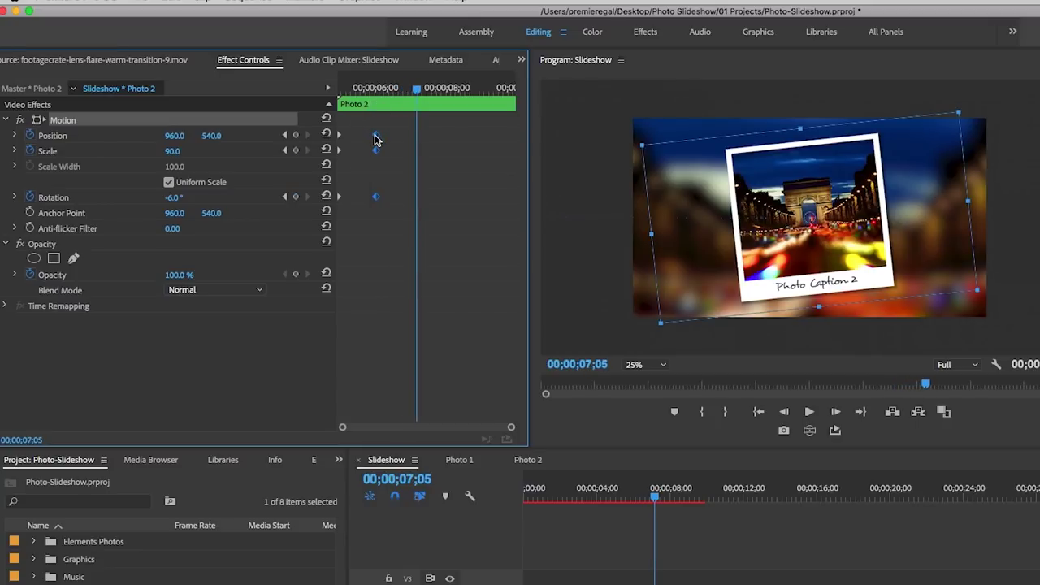
Apply Ease In to Photo 2's selected keyframes so it settles into its resting pose.
right_click(374, 140)
mouse_move(520, 260)
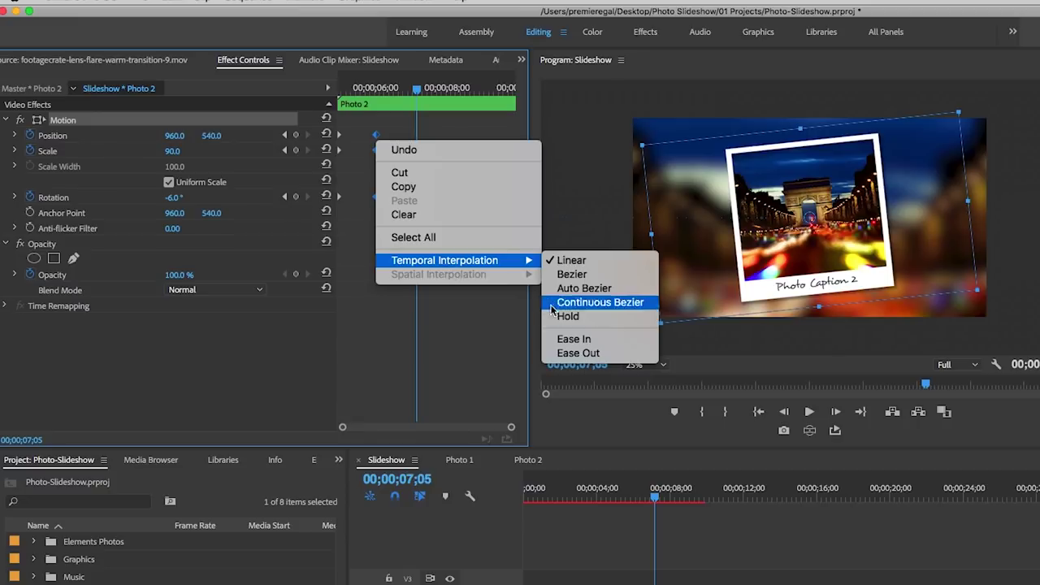
left_click(585, 342)
Add Position, Scale and Rotation keyframes at 00;00;09;00 where the exit begins.
left_click_drag(436, 88, 483, 93)
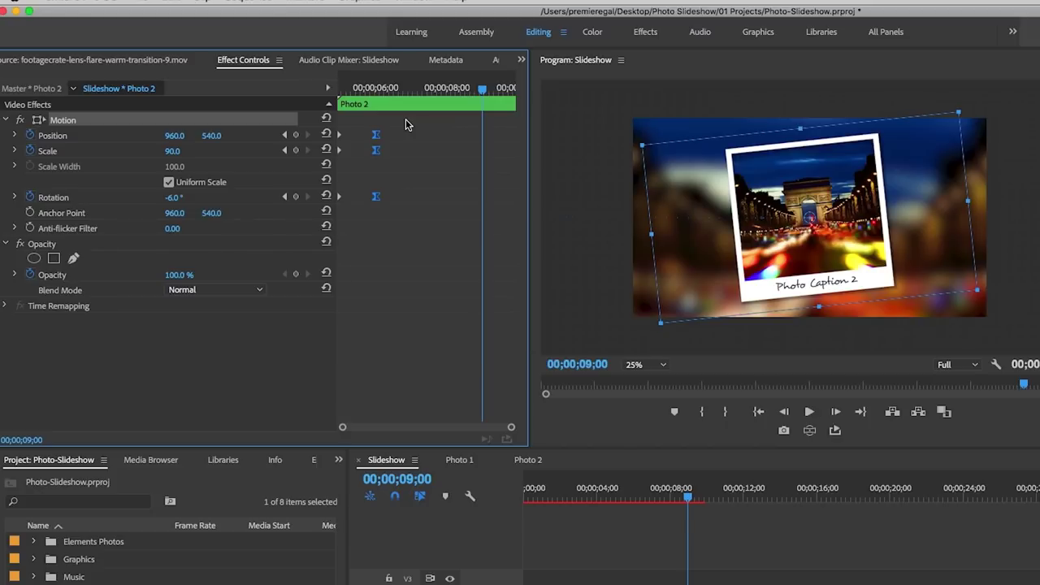
left_click(295, 135)
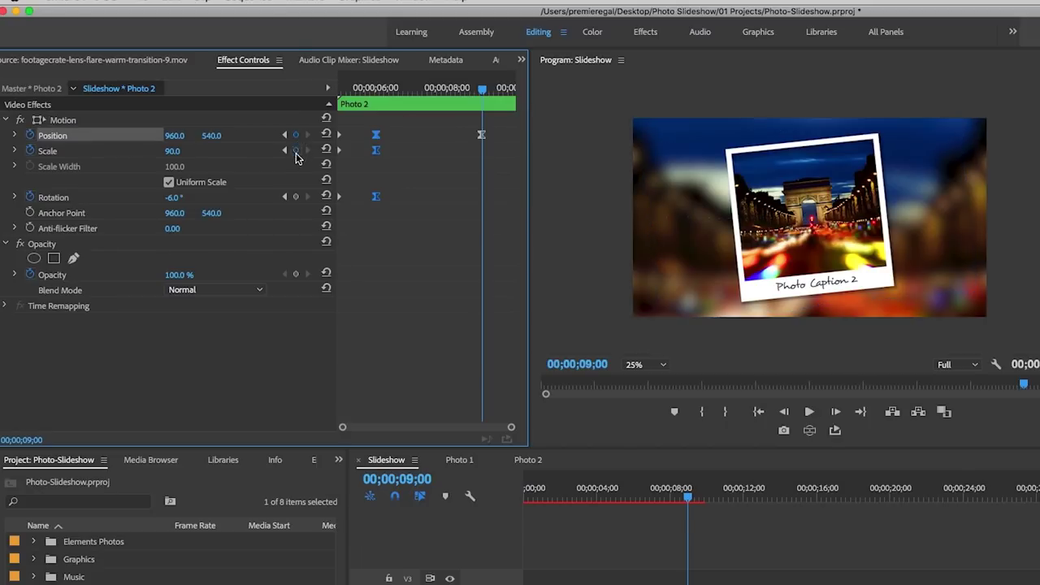
left_click(296, 150)
left_click(295, 197)
At the clip's end set Rotation 118°, move Position X off right, Scale 0, then preview.
left_click_drag(484, 88, 510, 93)
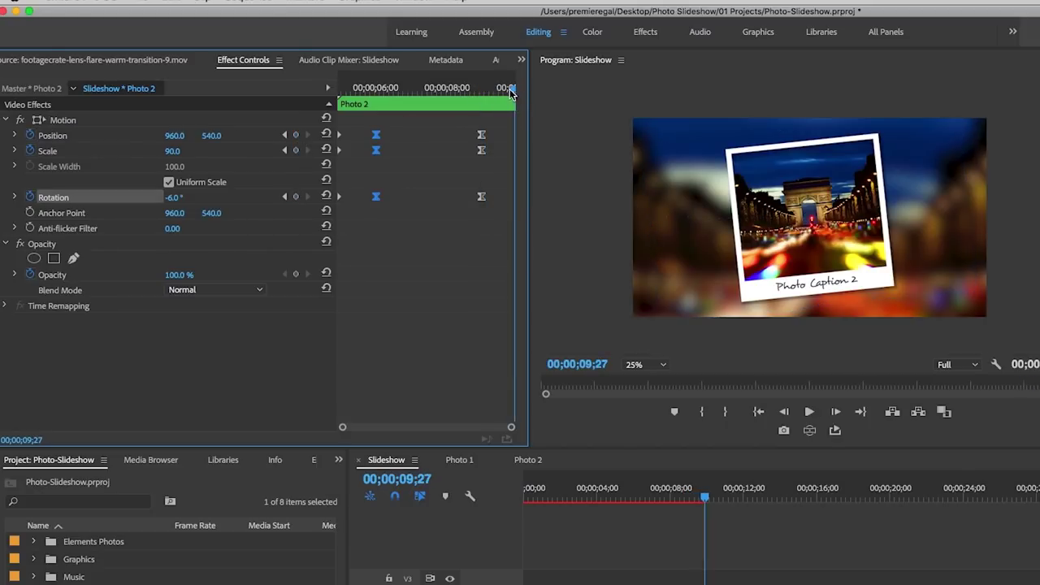
left_click_drag(168, 197, 268, 197)
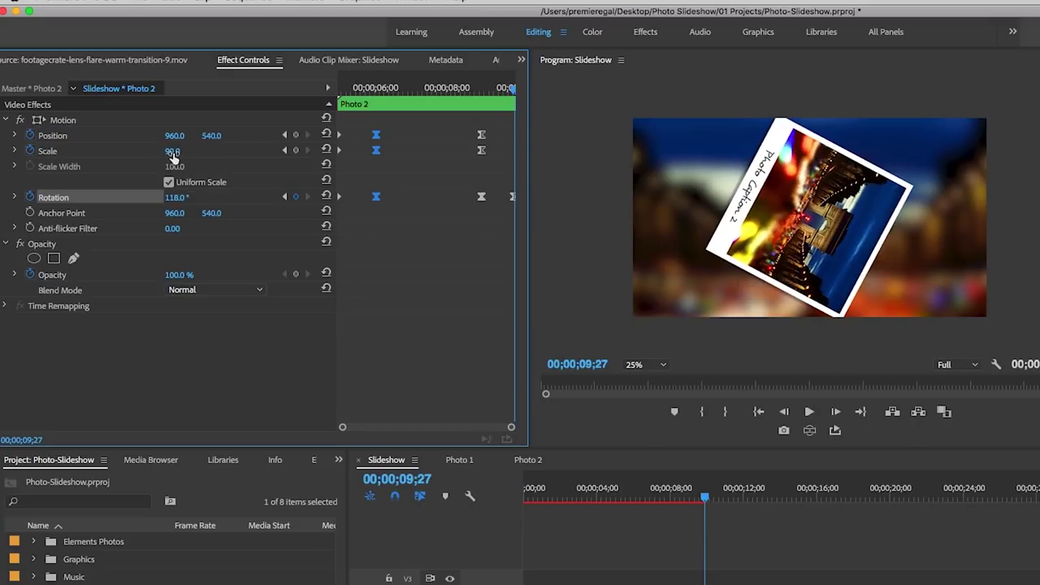
left_click_drag(173, 135, 309, 135)
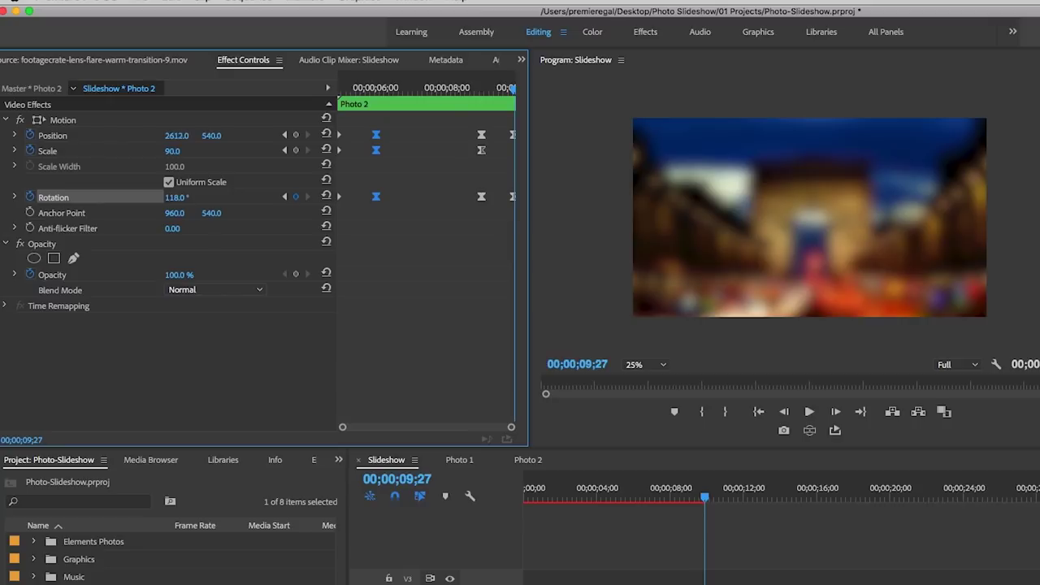
left_click(173, 151)
key("Return")
left_click_drag(525, 86, 311, 90)
key("space")
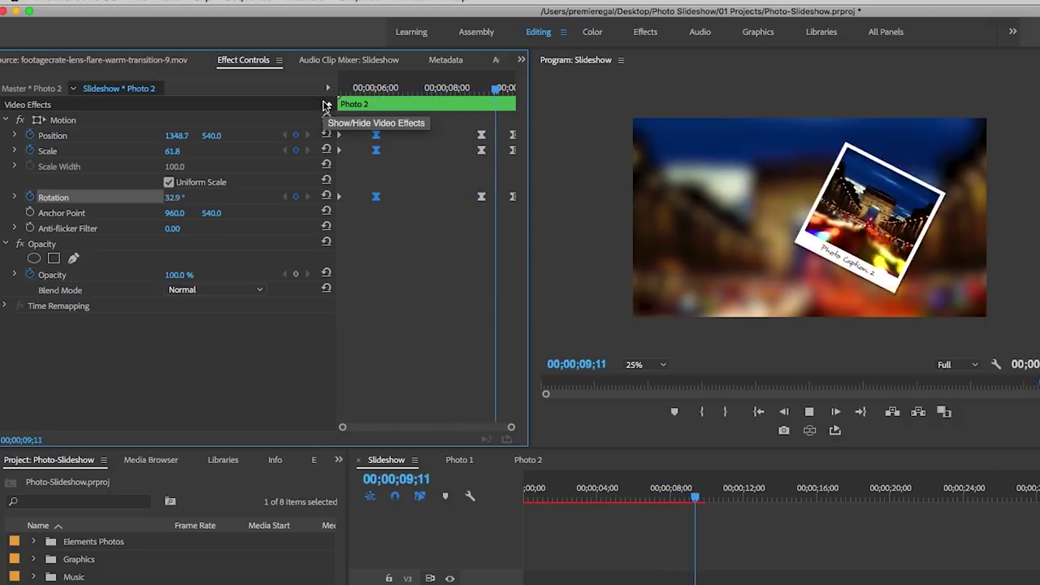
left_click_drag(480, 92, 340, 93)
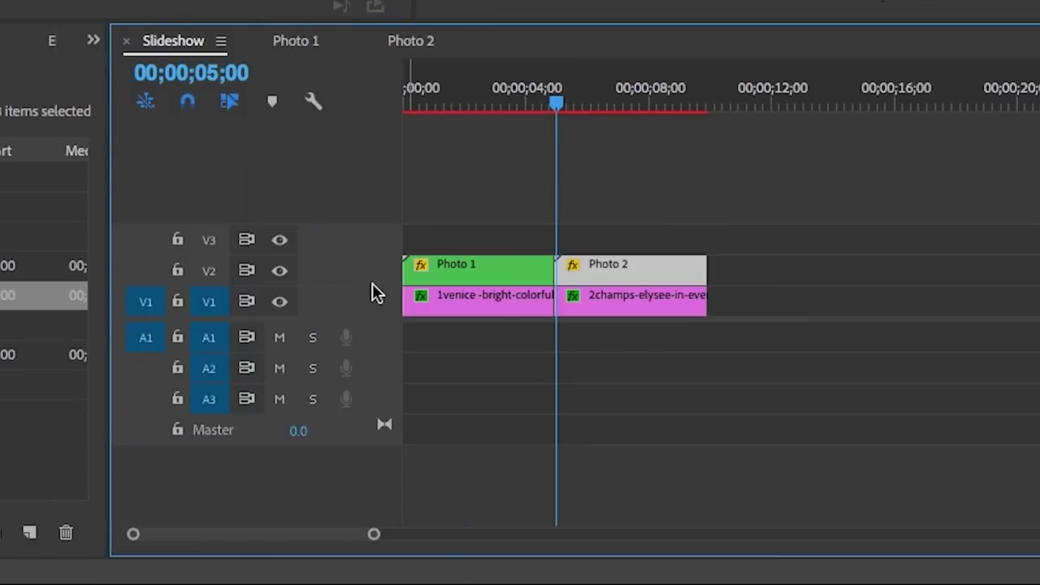
Apply a default Cross Dissolve at the V1 Venice/Champs-Élysées cut and drag it longer.
left_click_drag(372, 286, 368, 259)
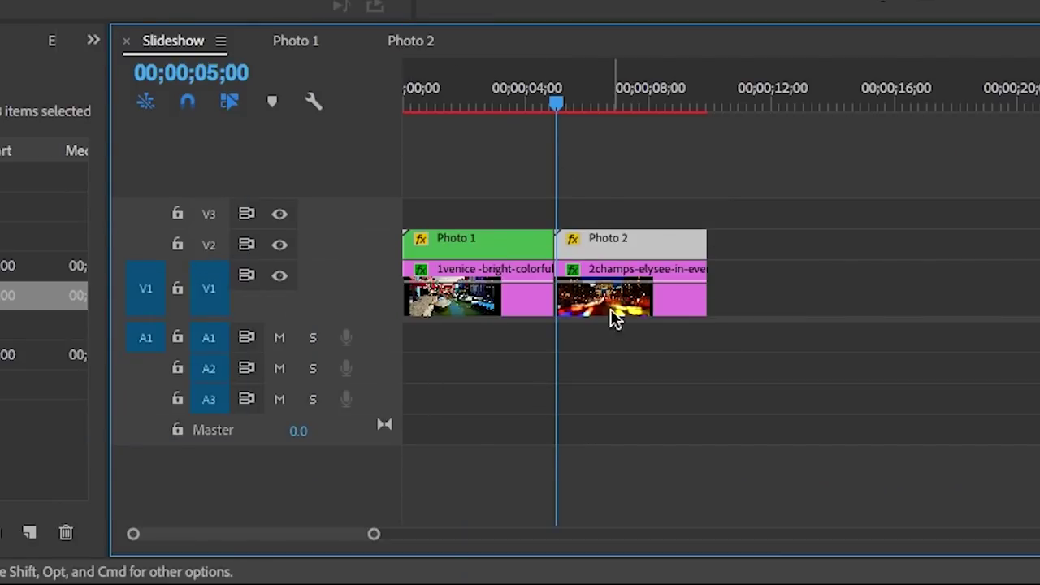
right_click(553, 289)
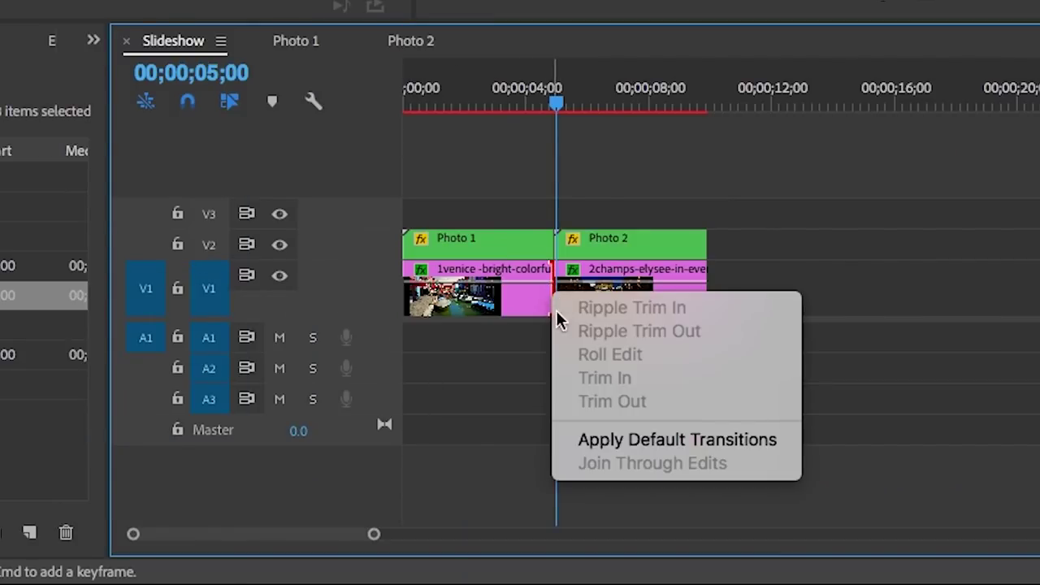
left_click(621, 439)
left_click_drag(374, 534, 275, 534)
left_click_drag(374, 267, 374, 231)
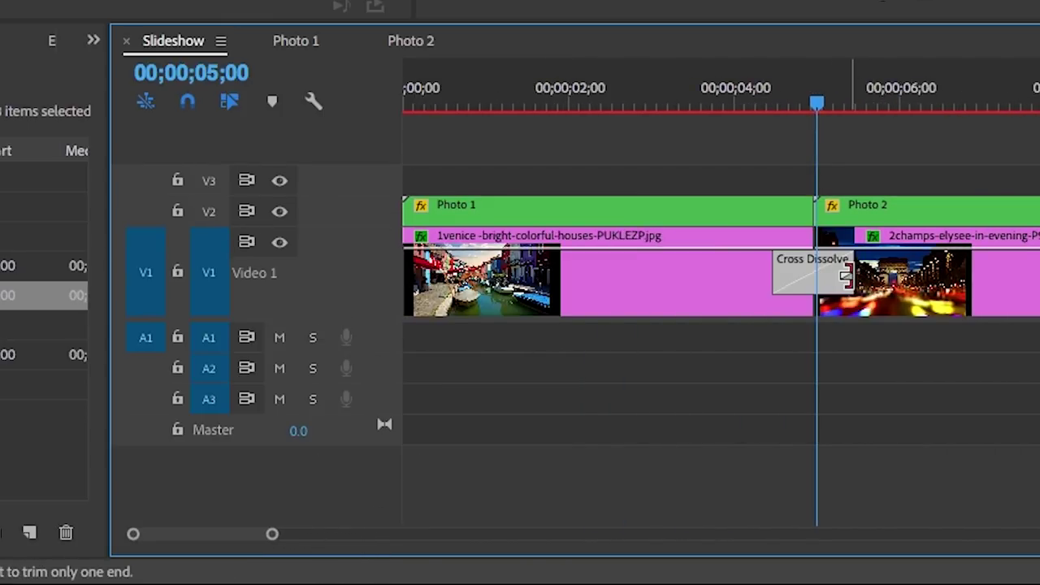
left_click_drag(847, 277, 891, 276)
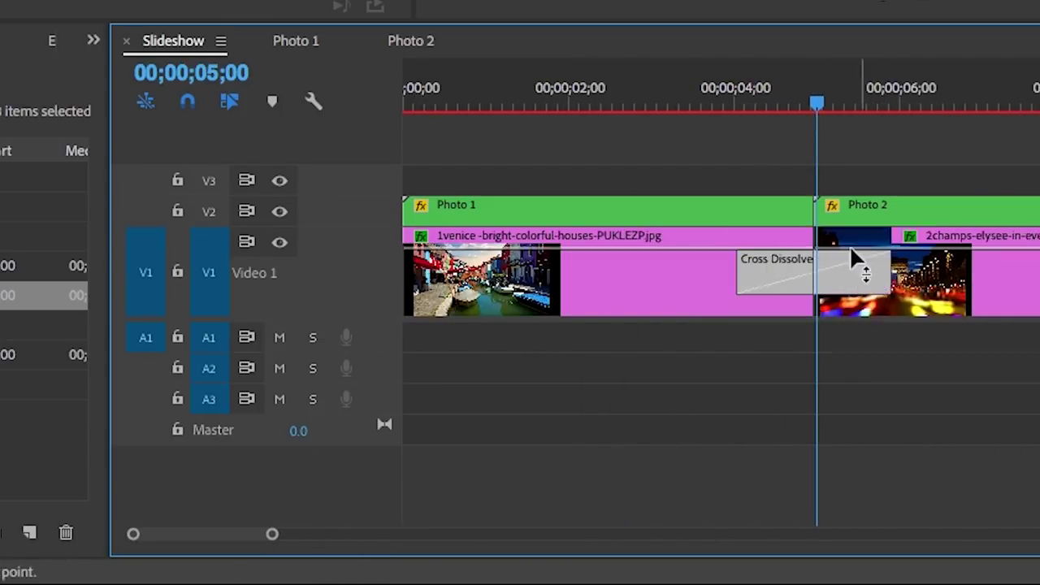
key("Home")
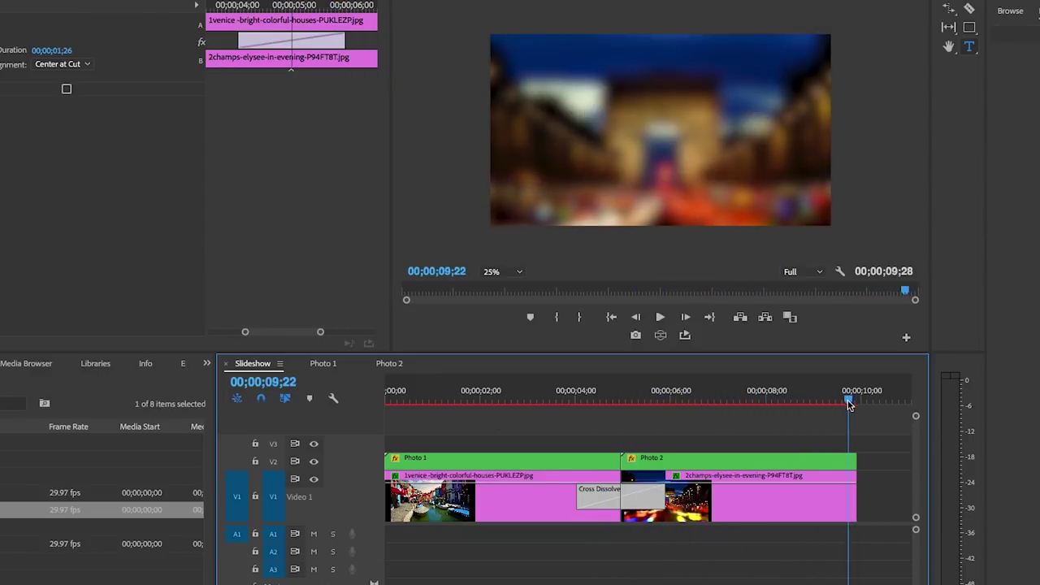
Add default dissolve transitions at the end of Photo 2 and its background.
left_click(850, 461)
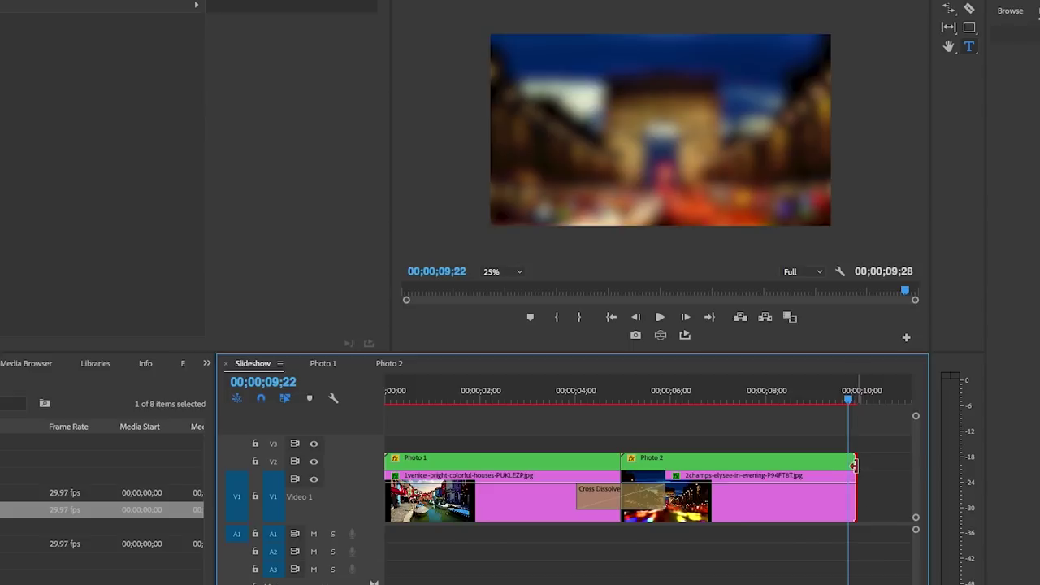
right_click(852, 465)
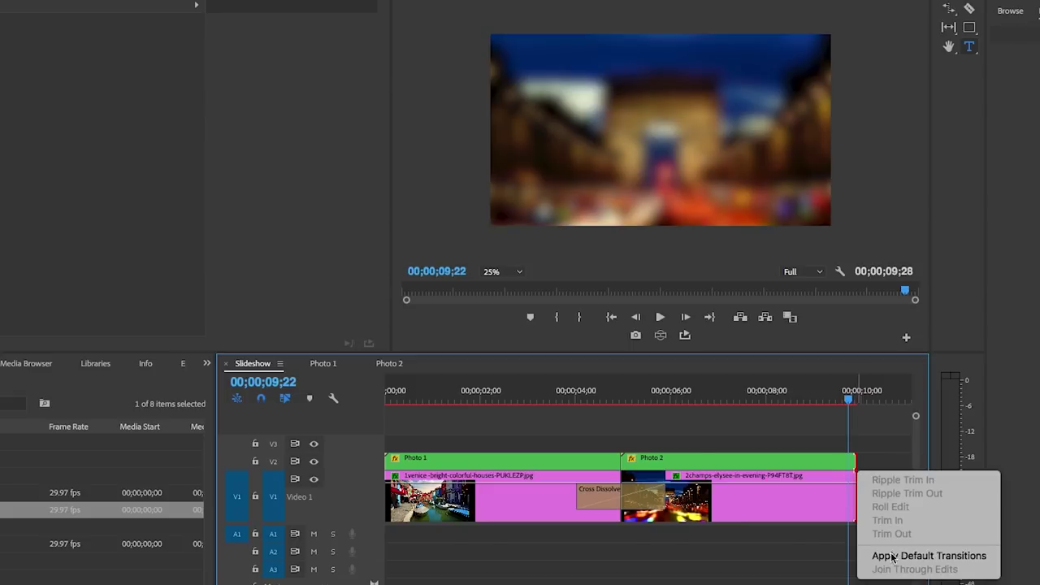
left_click(905, 554)
mouse_move(849, 395)
left_mouse_down()
mouse_move(812, 396)
mouse_move(857, 396)
left_mouse_up()
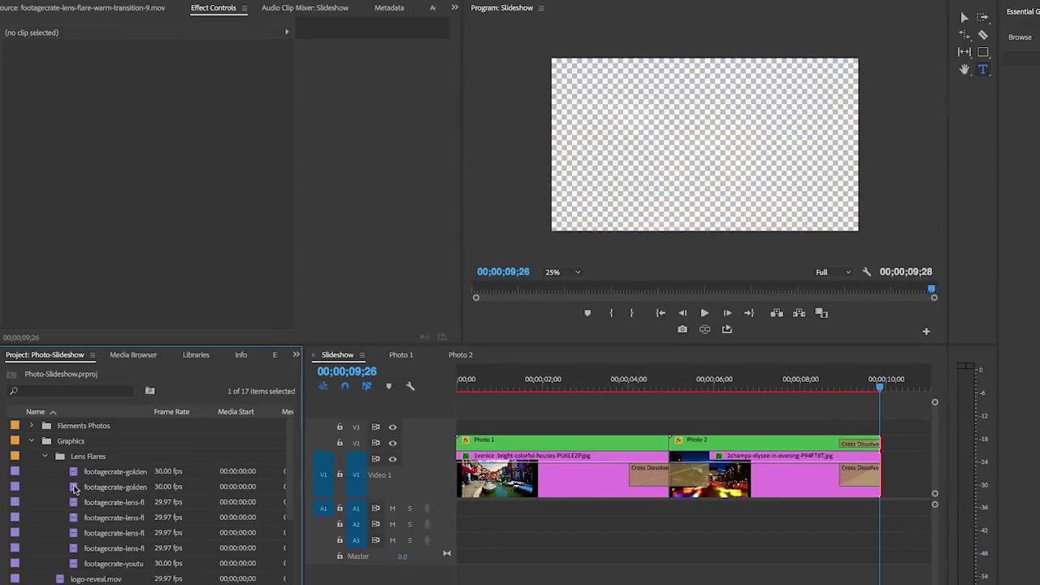
mouse_move(520, 383)
left_mouse_down()
mouse_move(460, 384)
mouse_move(511, 383)
left_mouse_up()
Place a golden lens flare on V3 at the start, with Screen blend and 60% opacity.
left_click_drag(77, 473, 487, 424)
left_click(488, 387)
left_click(492, 429)
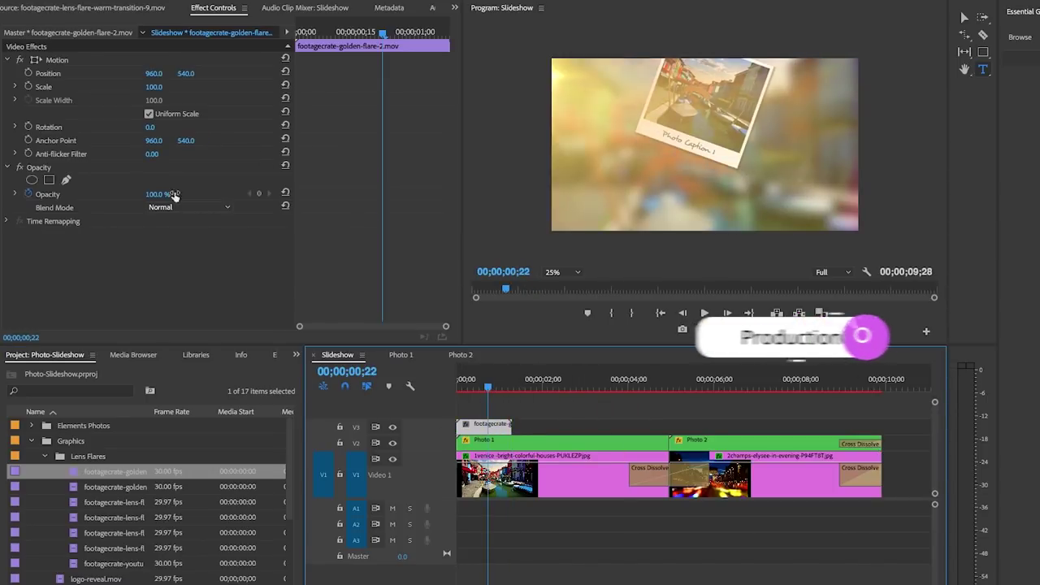
left_click(179, 210)
left_click(169, 338)
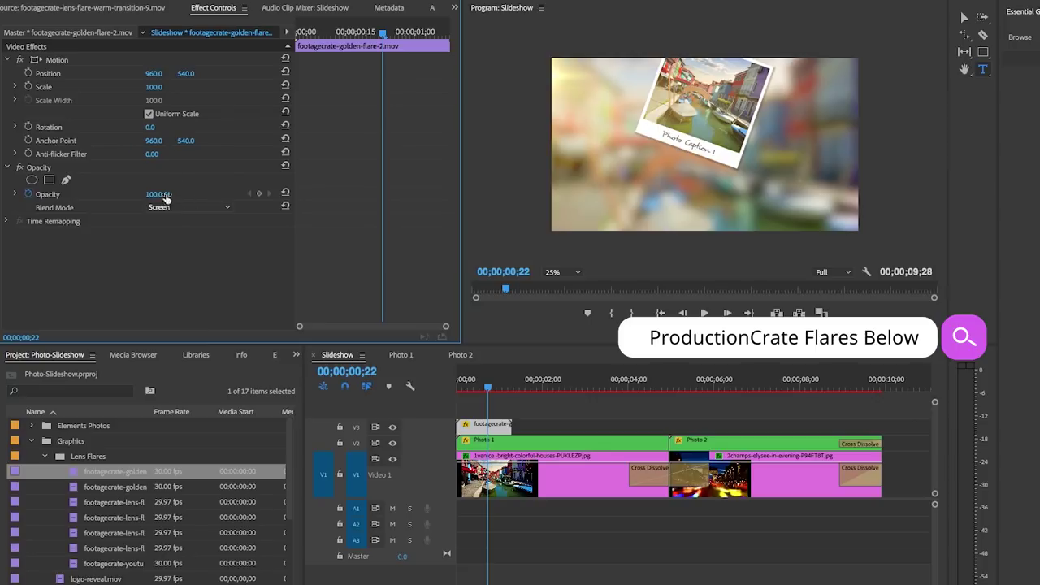
type("60")
key("Return")
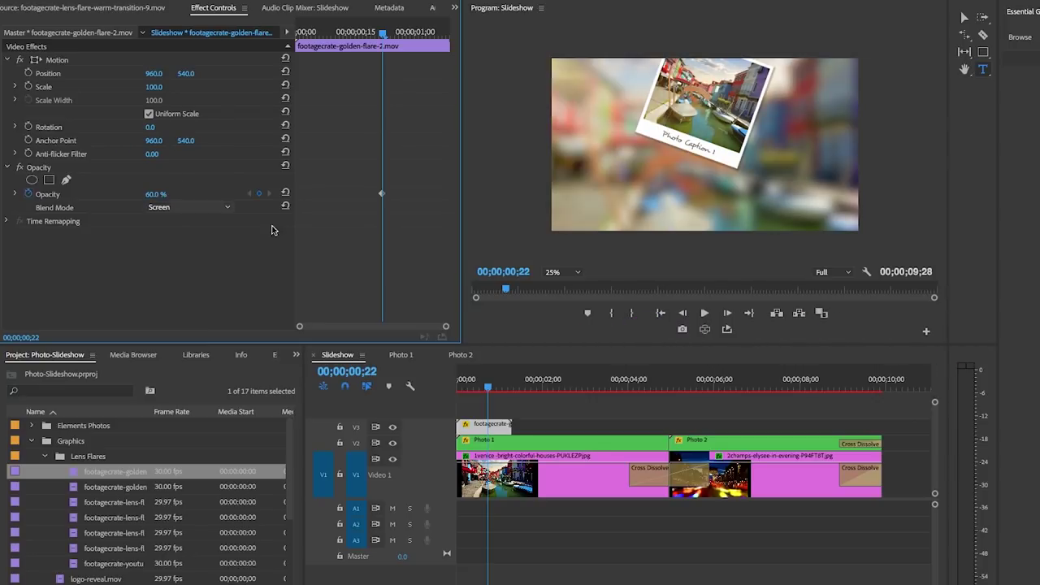
left_click_drag(480, 391, 510, 395)
Place a second golden flare after the first on V3 and set it to Screen blend.
left_click_drag(114, 487, 520, 424)
left_click(534, 387)
left_click(541, 425)
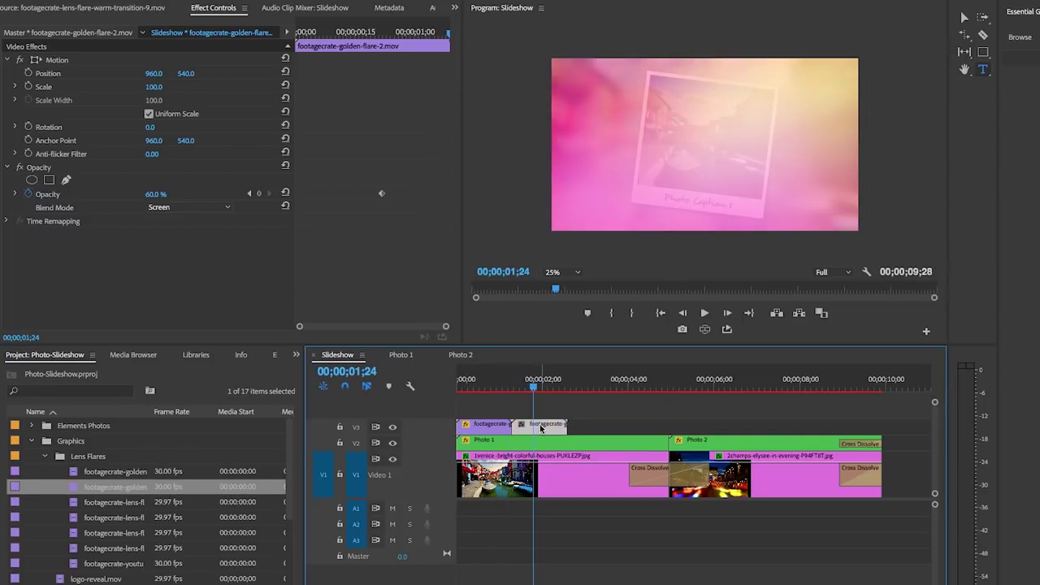
left_click(159, 210)
left_click(191, 336)
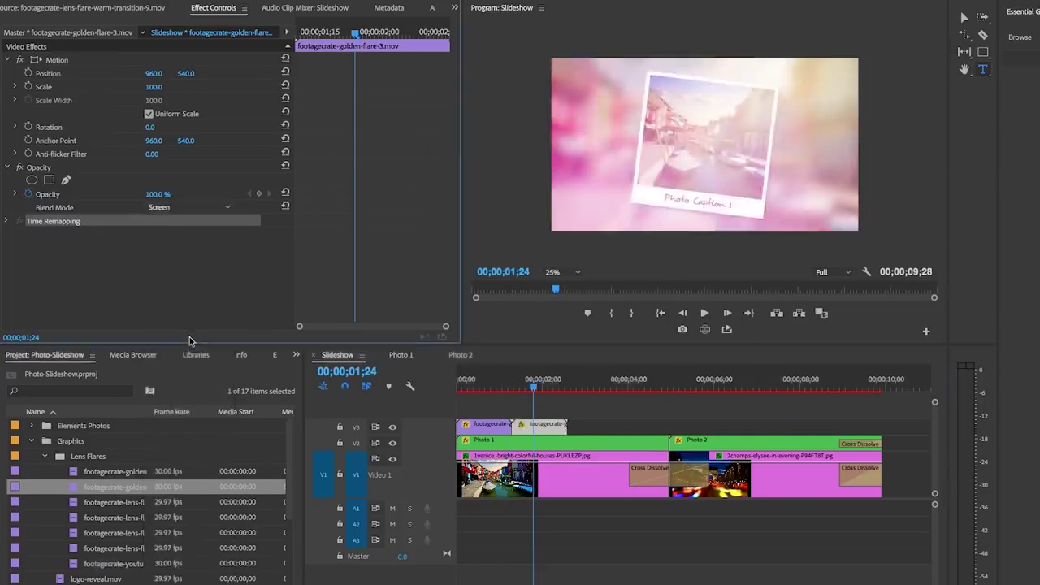